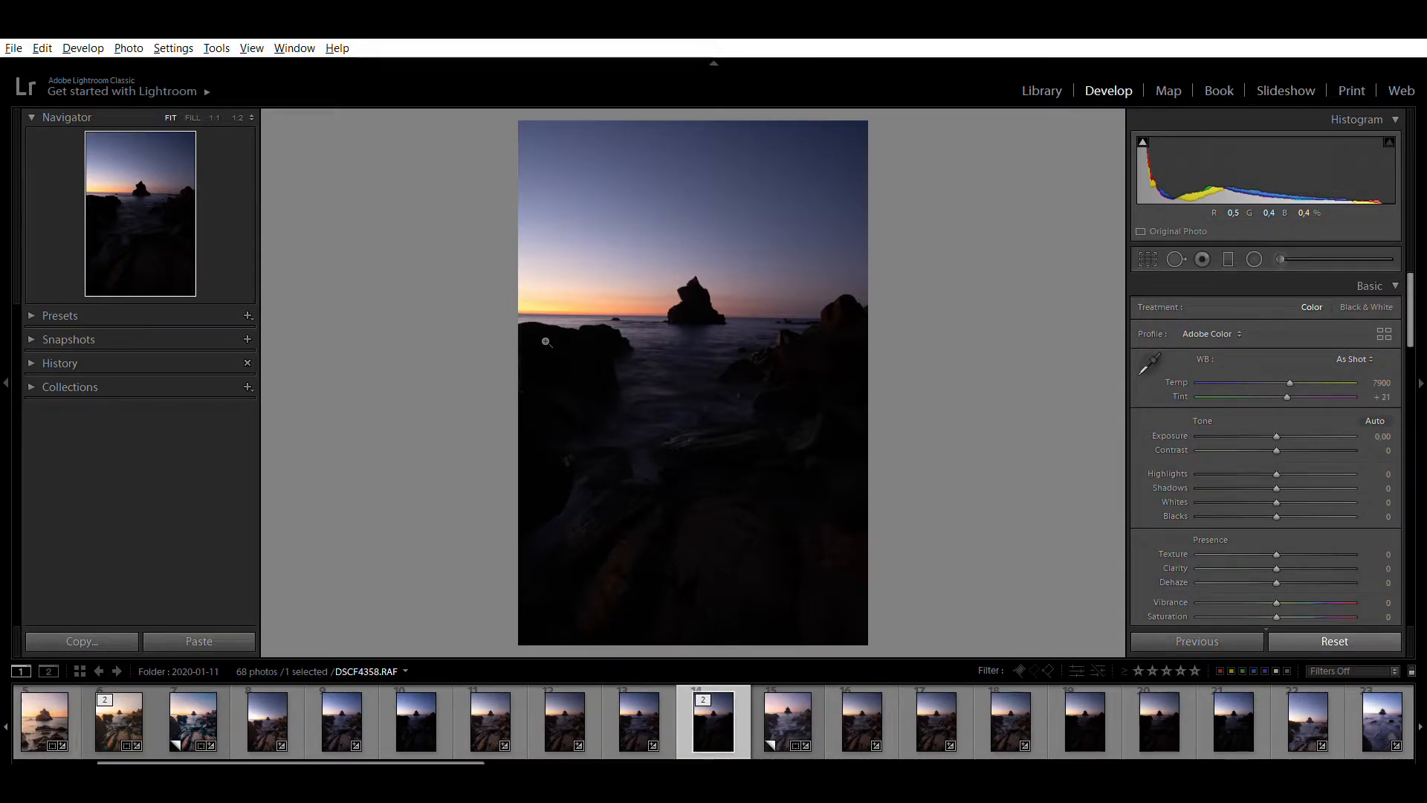
Raise the Shadows to +100 to lift the dark foreground rocks
click(1137, 245)
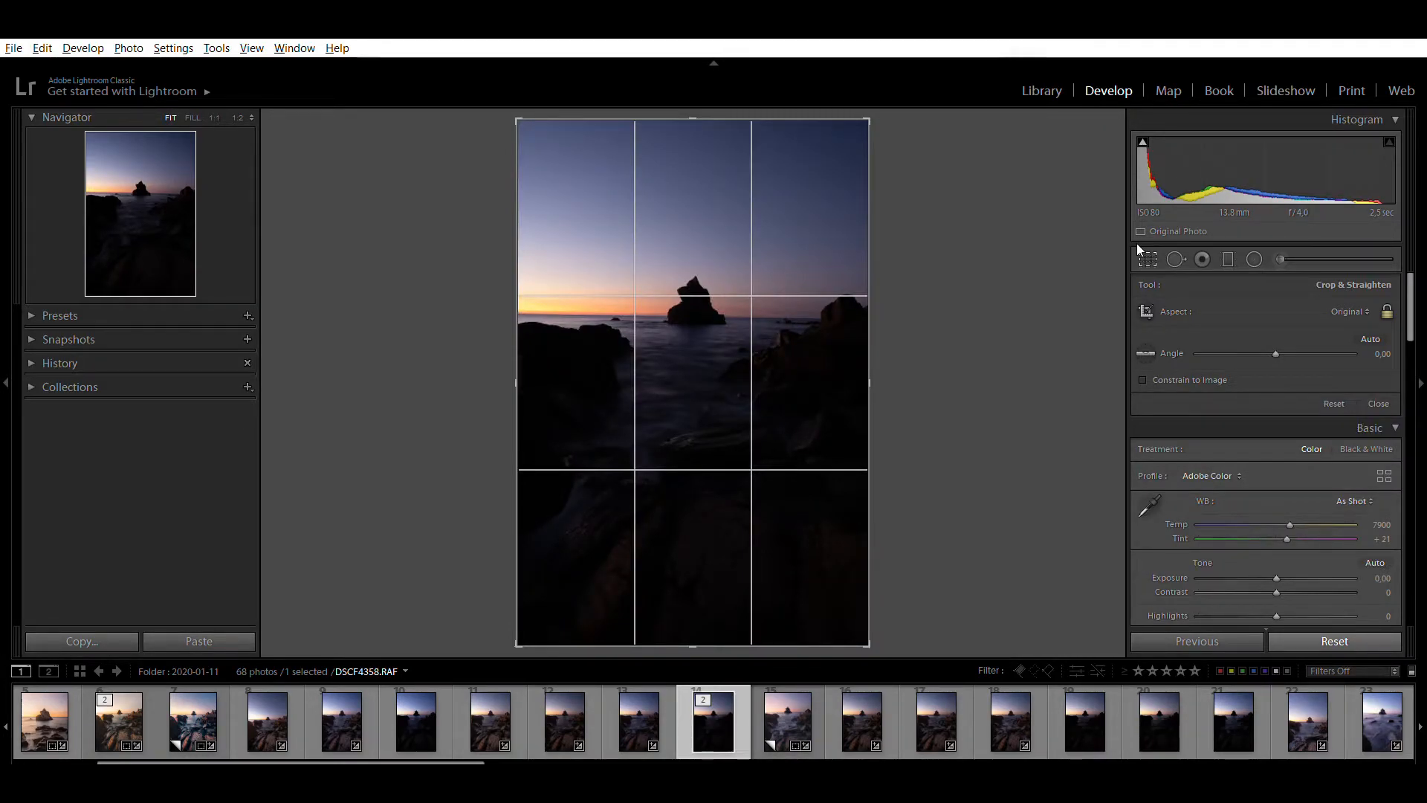
click(1136, 243)
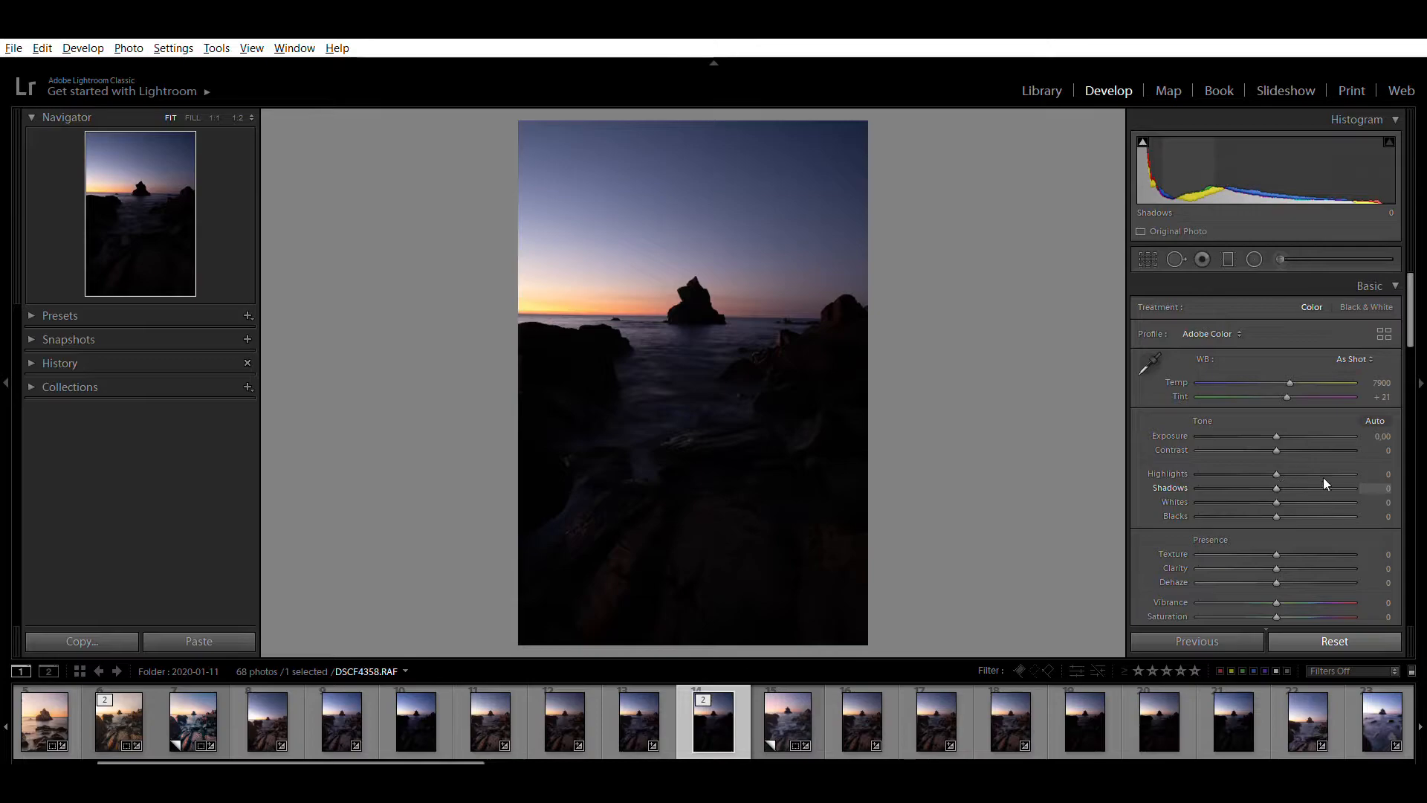
drag(1323, 488, 1354, 488)
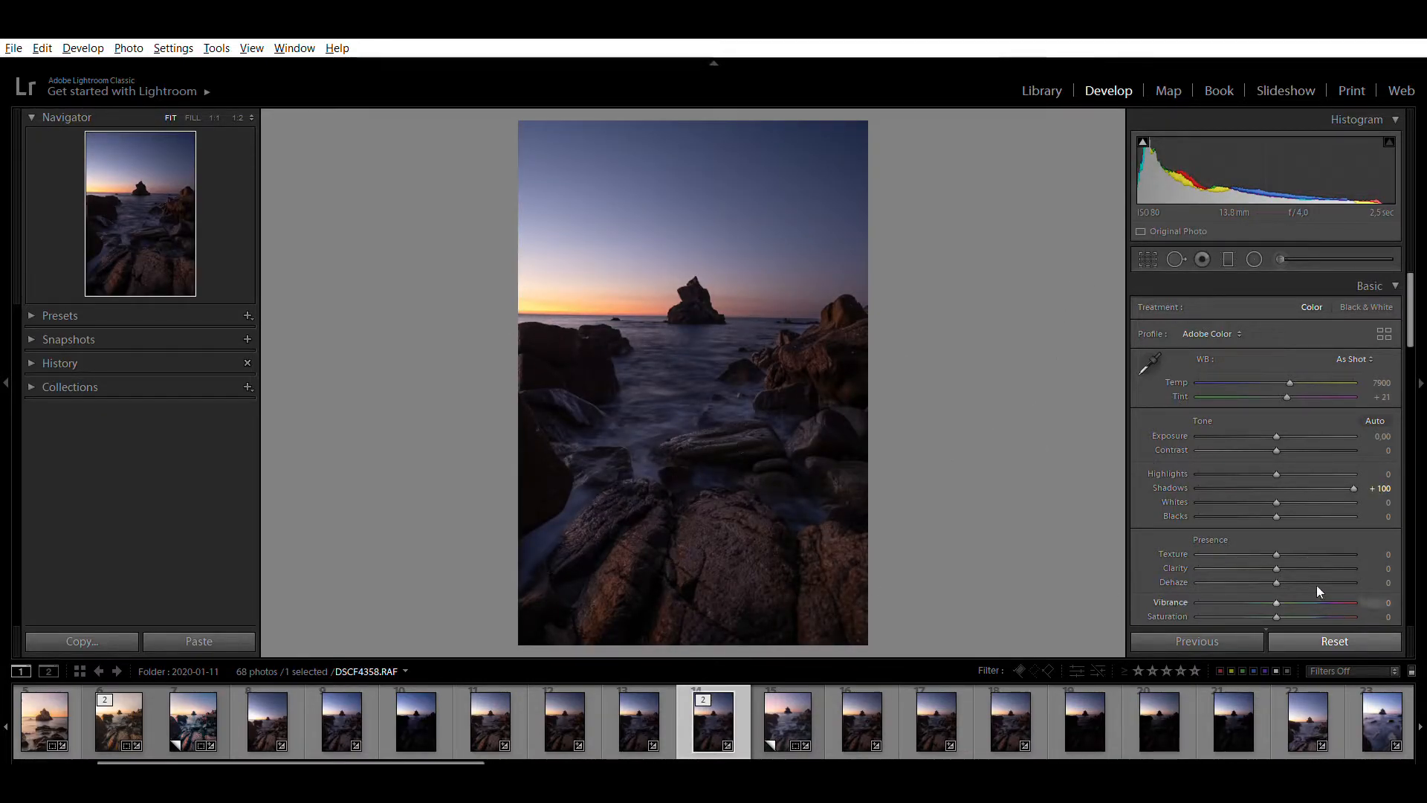
Crop the photo to the 4 x 5 / 8 x 10 aspect and straighten the horizon with an angle of −0,98
click(1146, 256)
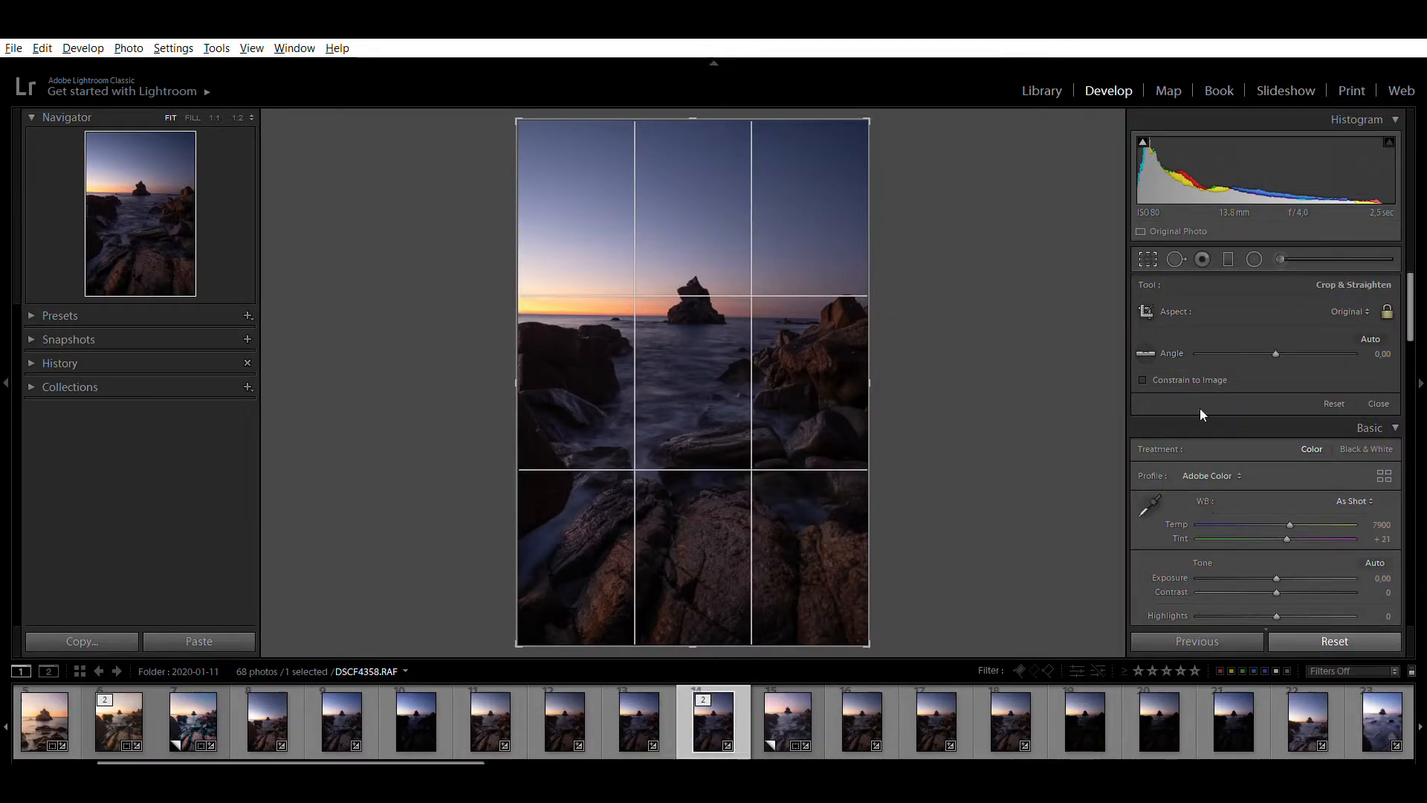
click(1216, 390)
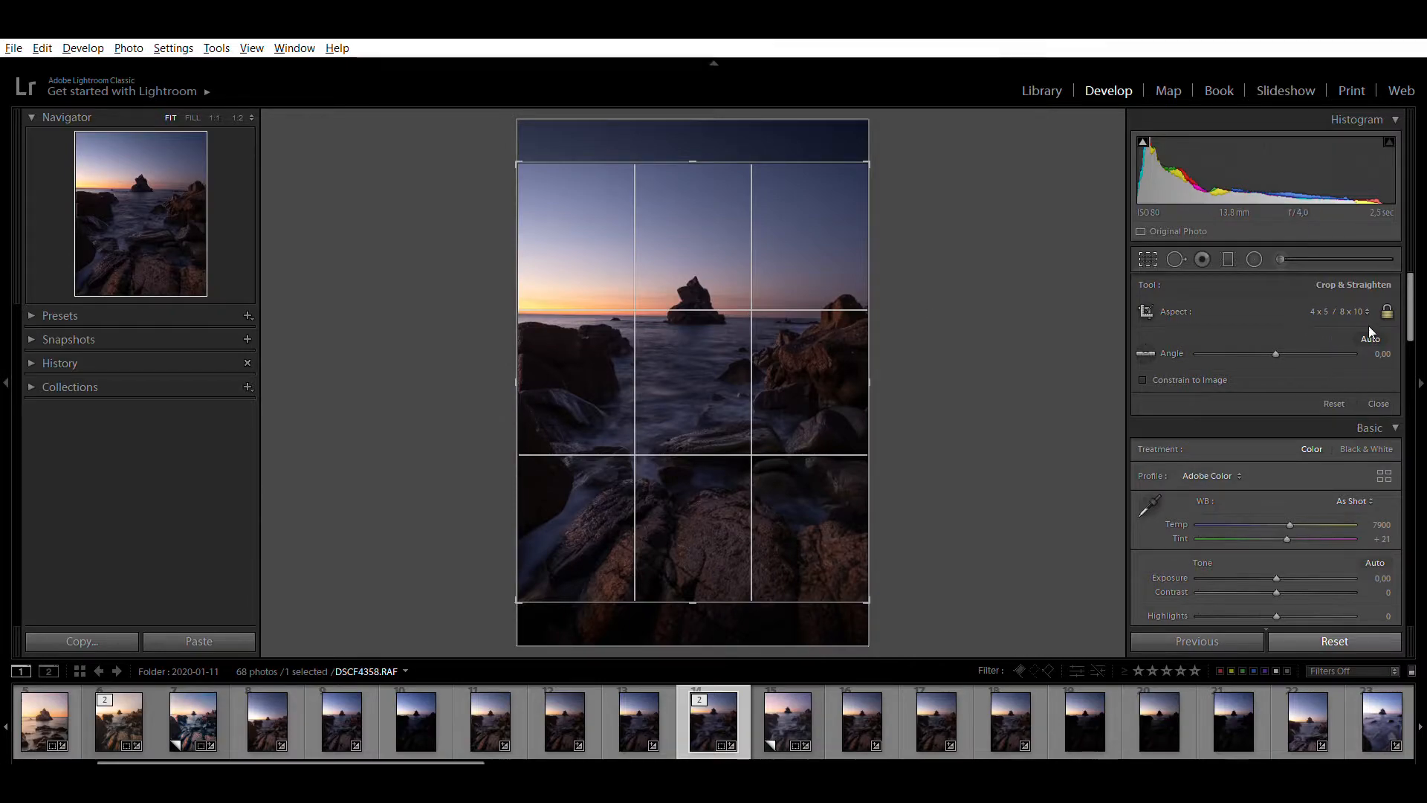
drag(1043, 341, 926, 366)
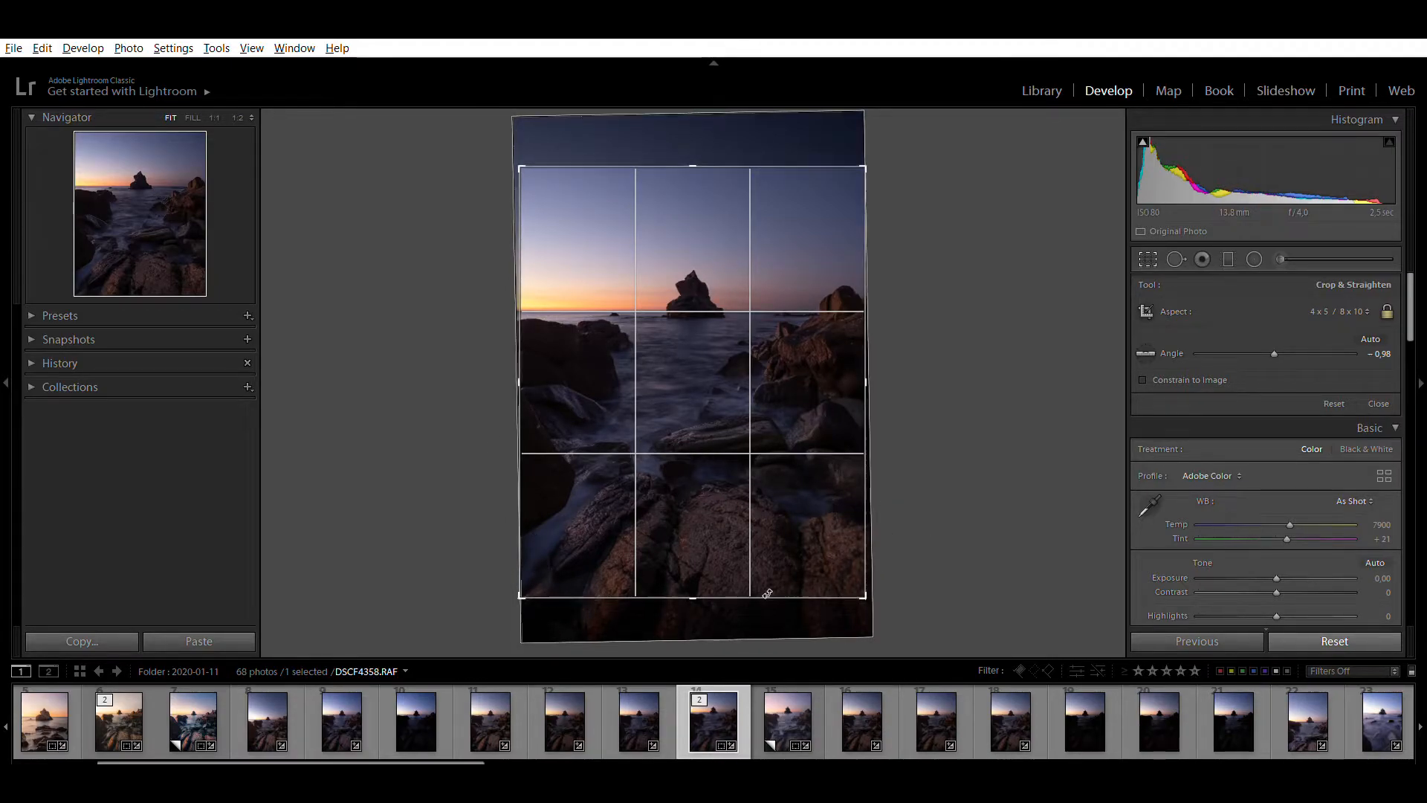
click(1145, 256)
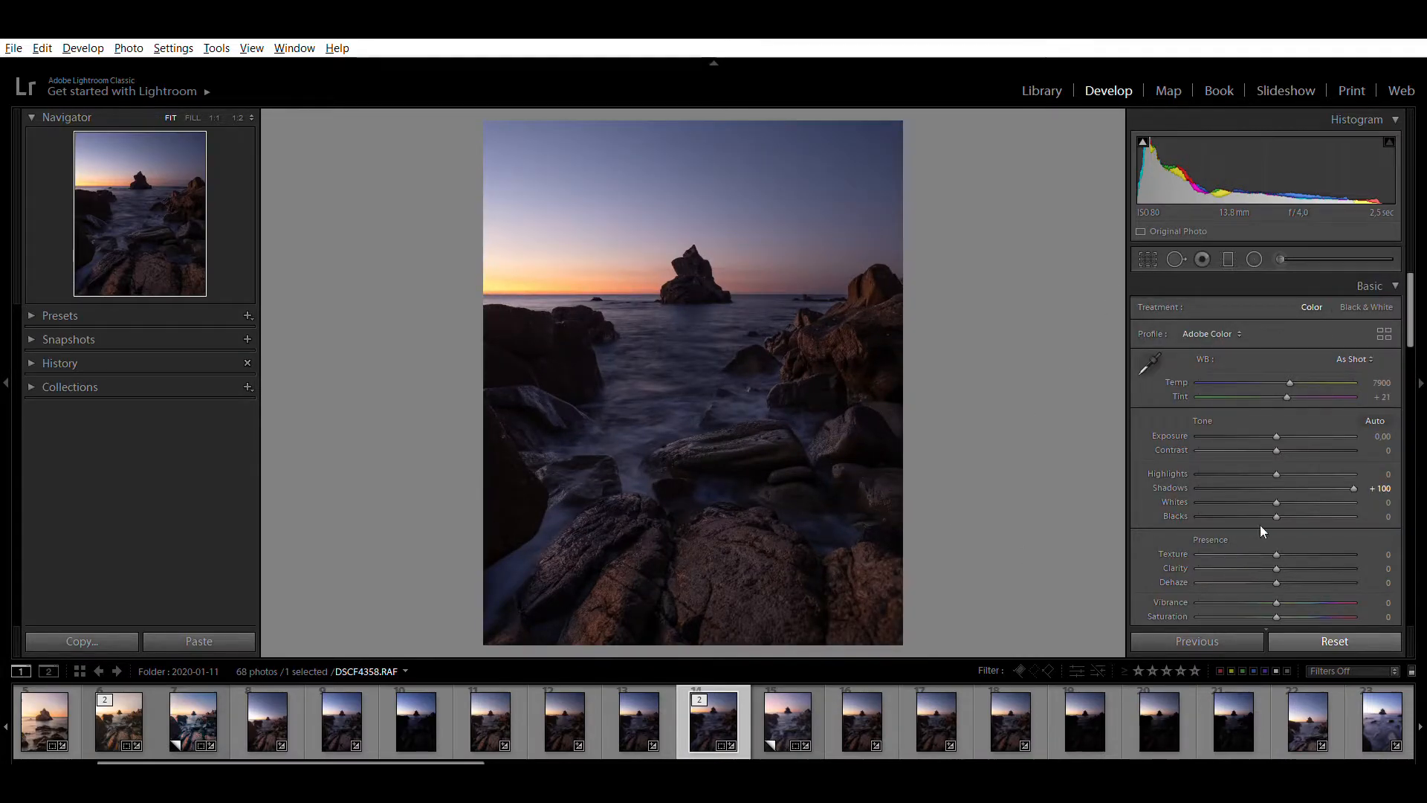
Reset the Shadows, try them at +100 once more, and reset them to 0
double_click(1163, 475)
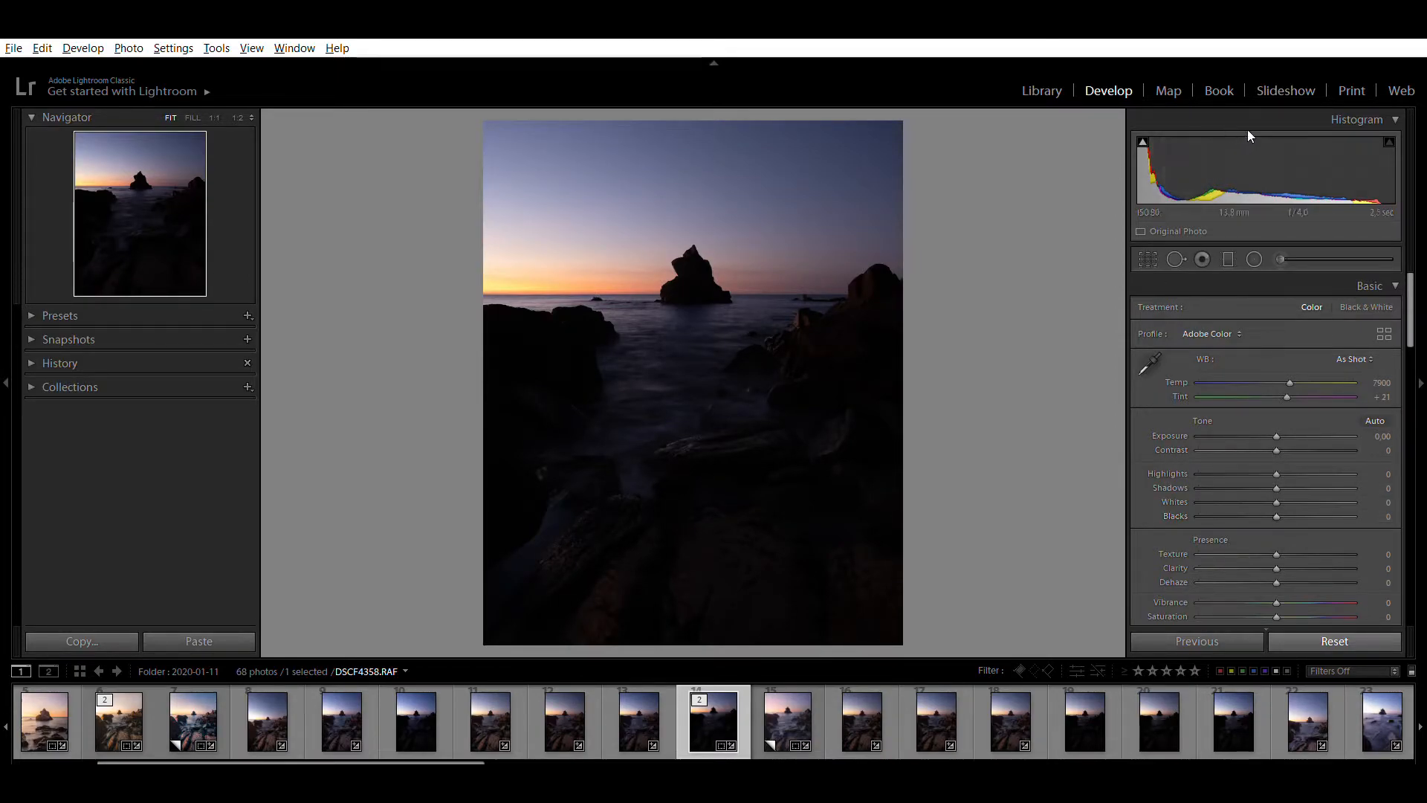
drag(1164, 184, 1308, 187)
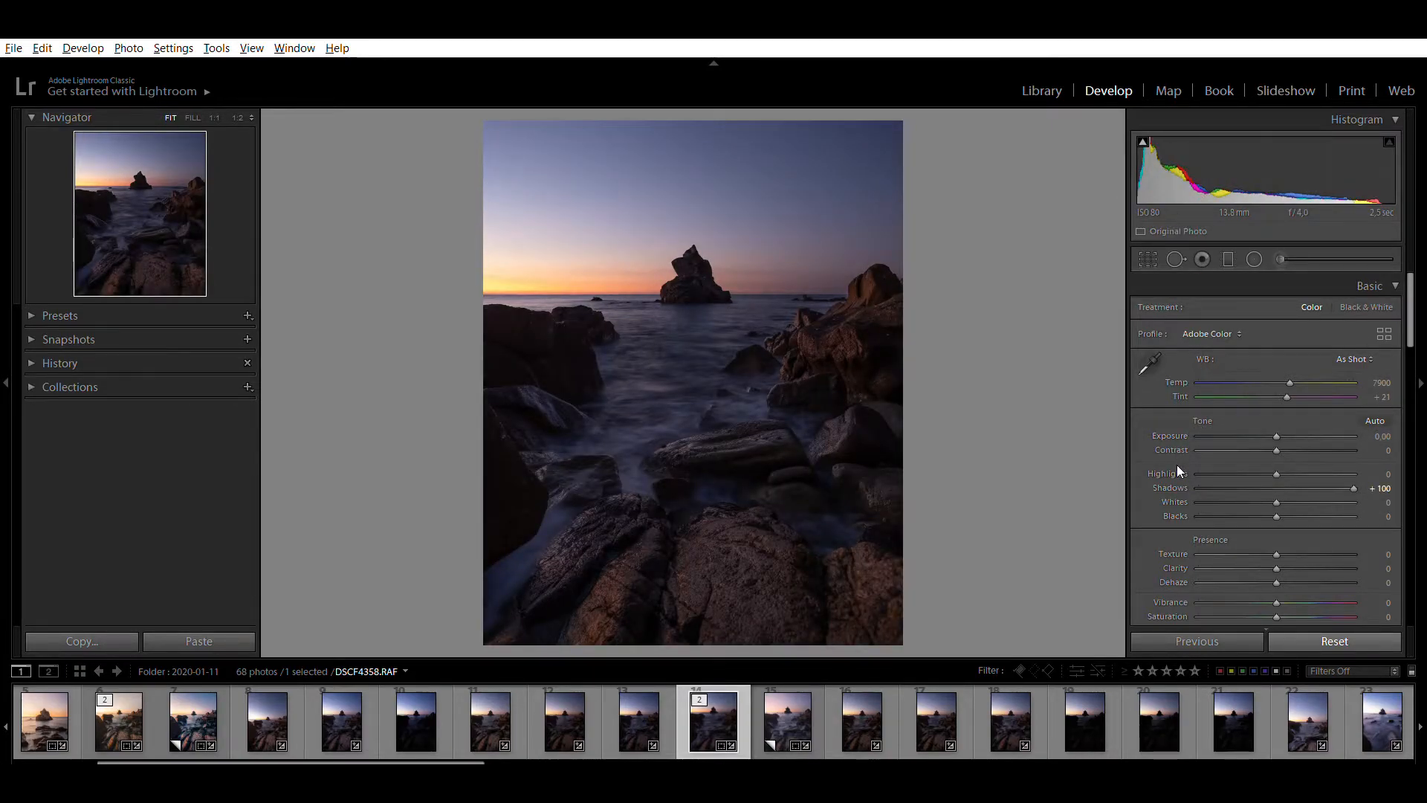
double_click(1175, 487)
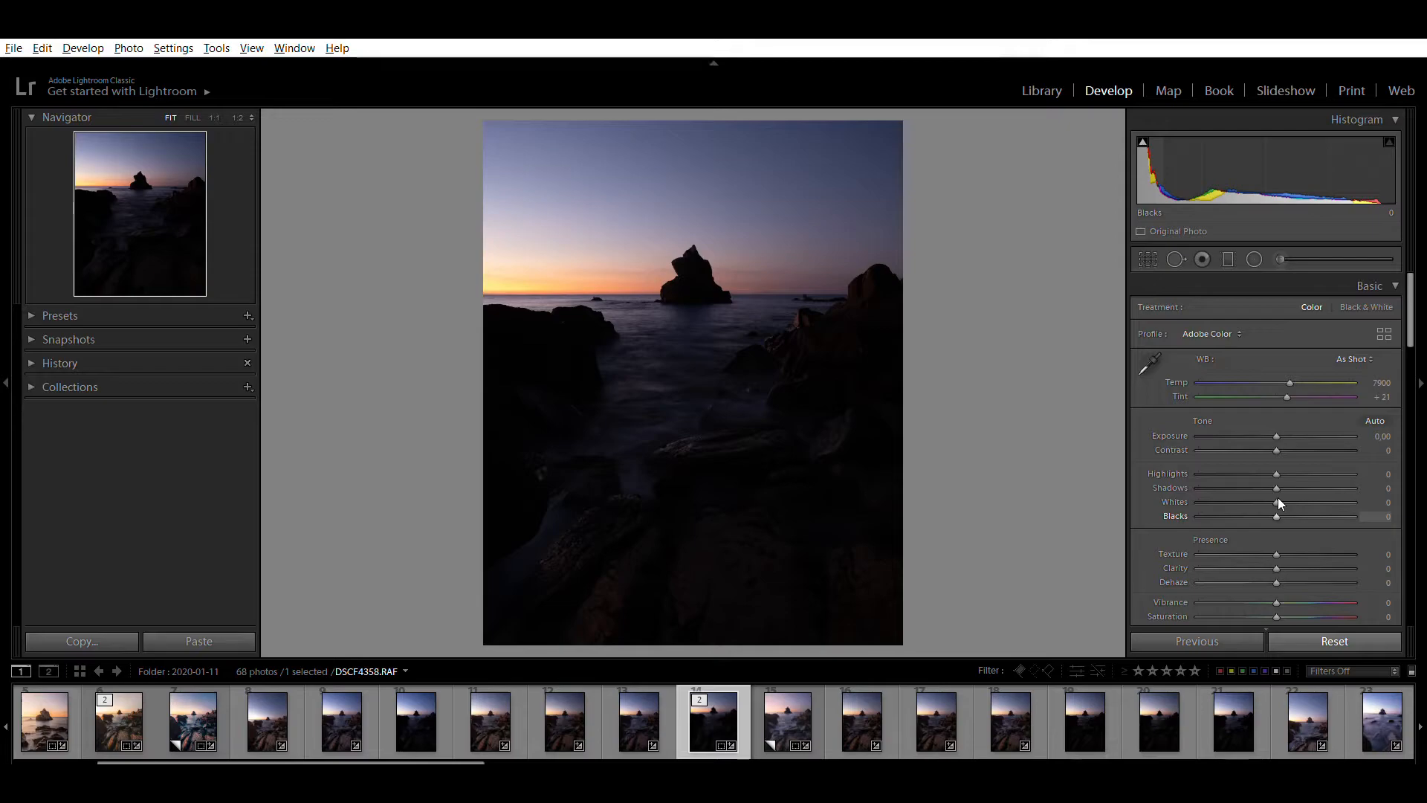
Brighten the photo's tones with Exposure +0,50, Blacks +72 and Shadows +67
drag(1277, 437, 1286, 416)
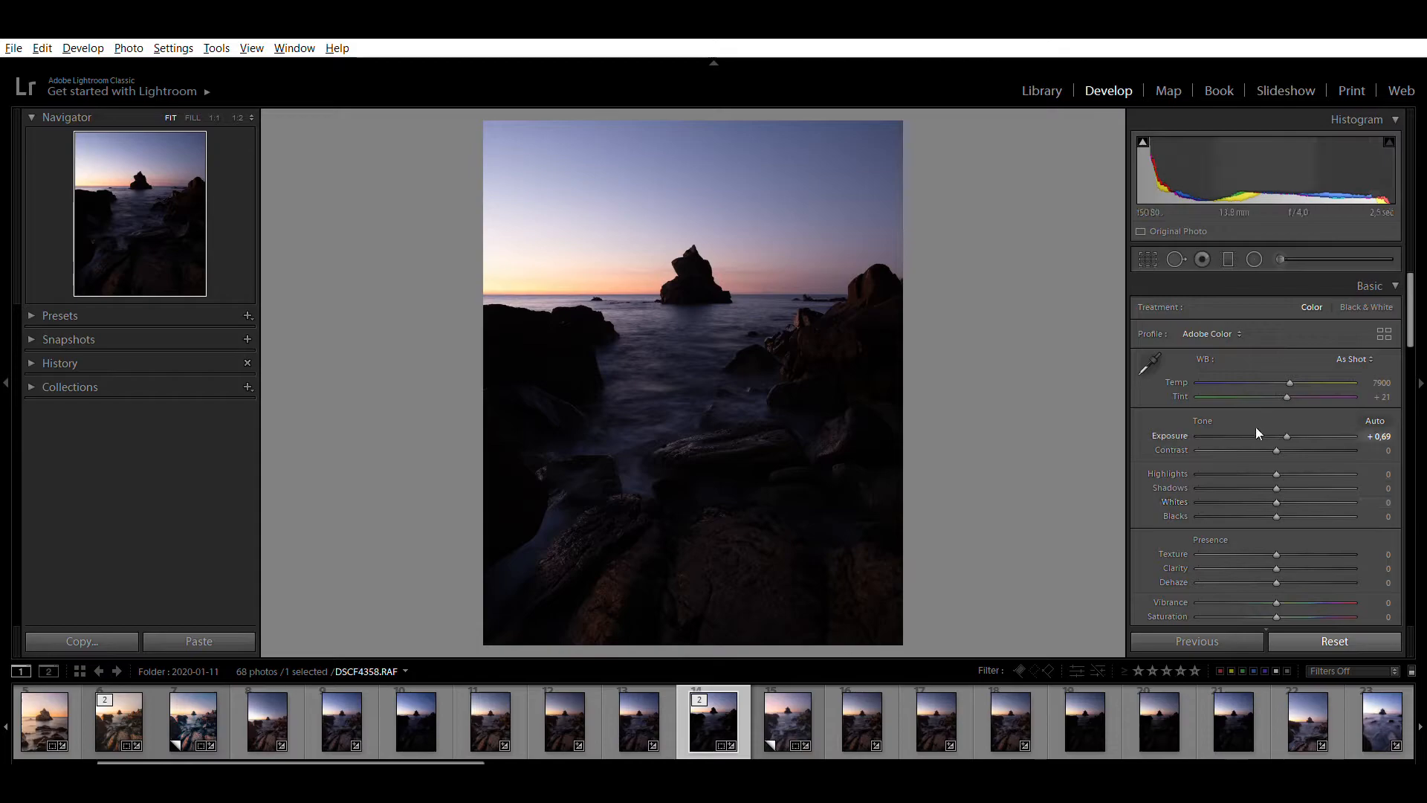
mouse_move(1286, 418)
mouse_down()
mouse_move(1306, 414)
mouse_move(1285, 420)
mouse_up()
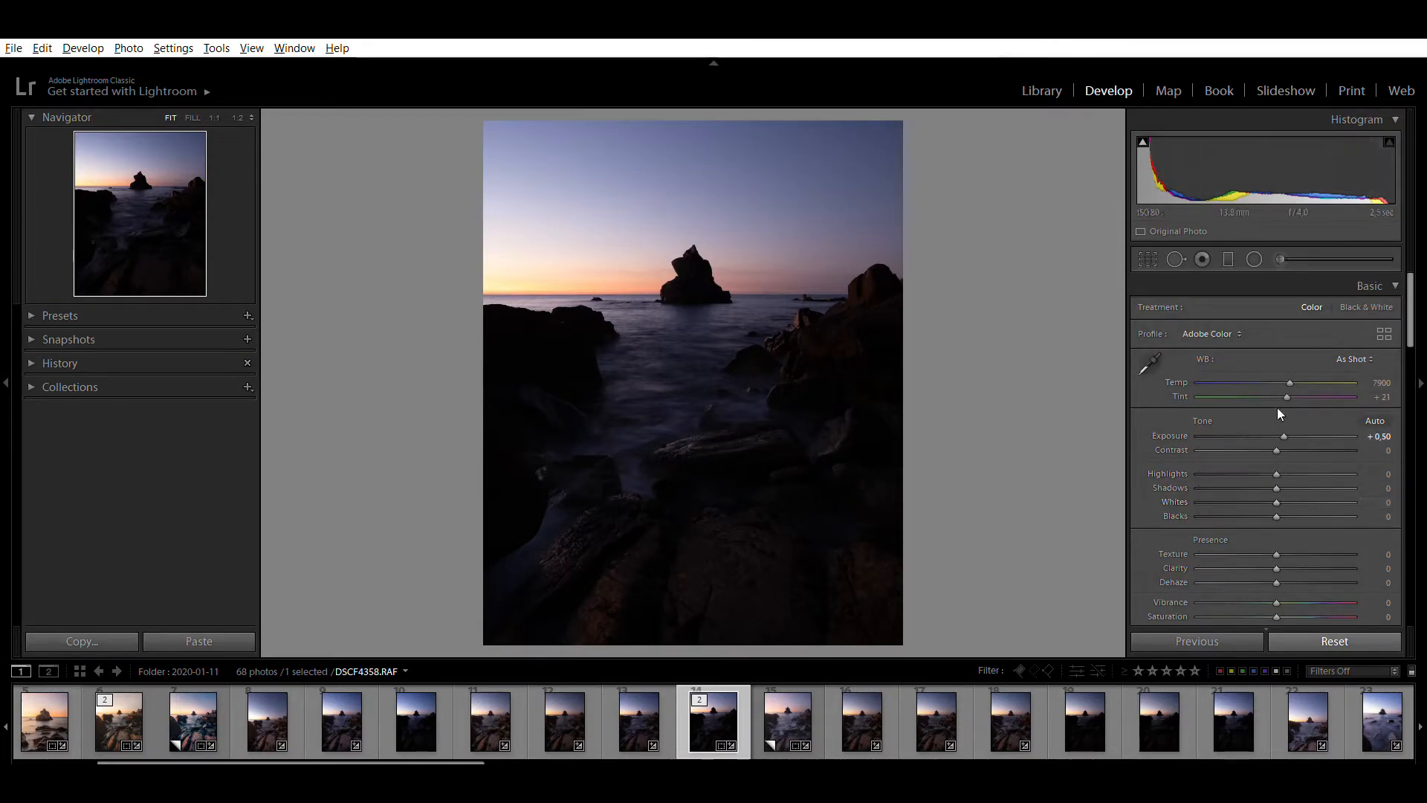
drag(1277, 503, 1333, 503)
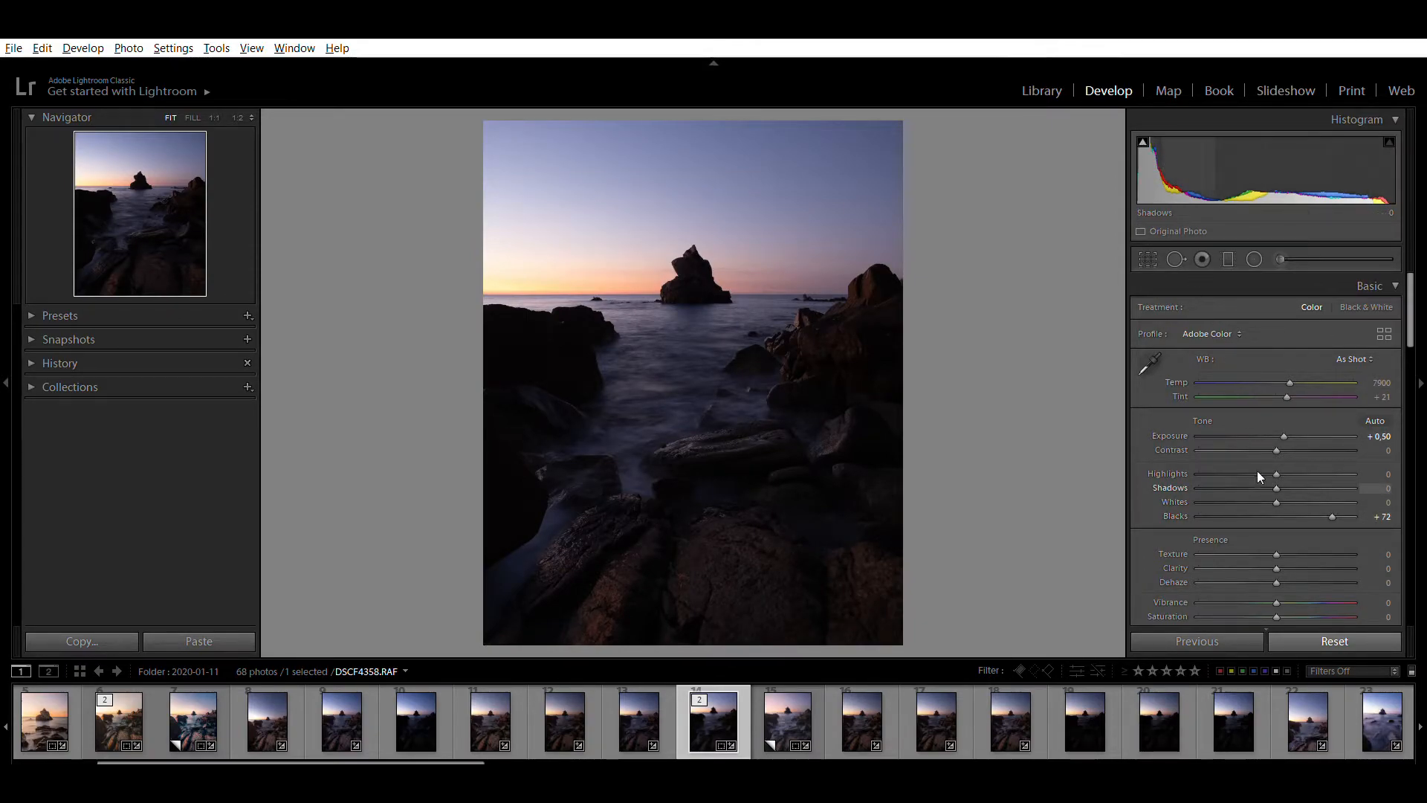
drag(1273, 471, 1326, 470)
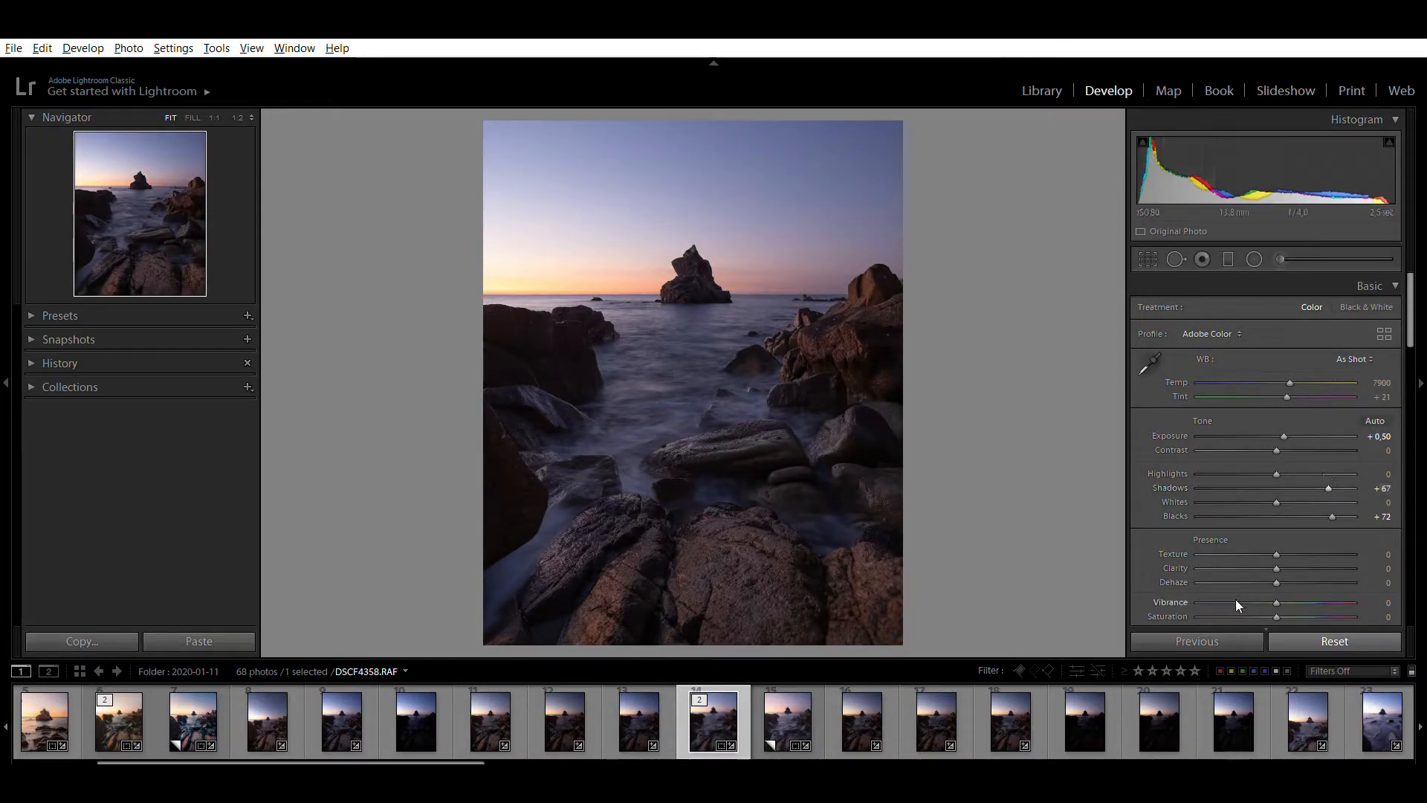
Compare the photo before and after editing, and set the Whites to +5
key(y)
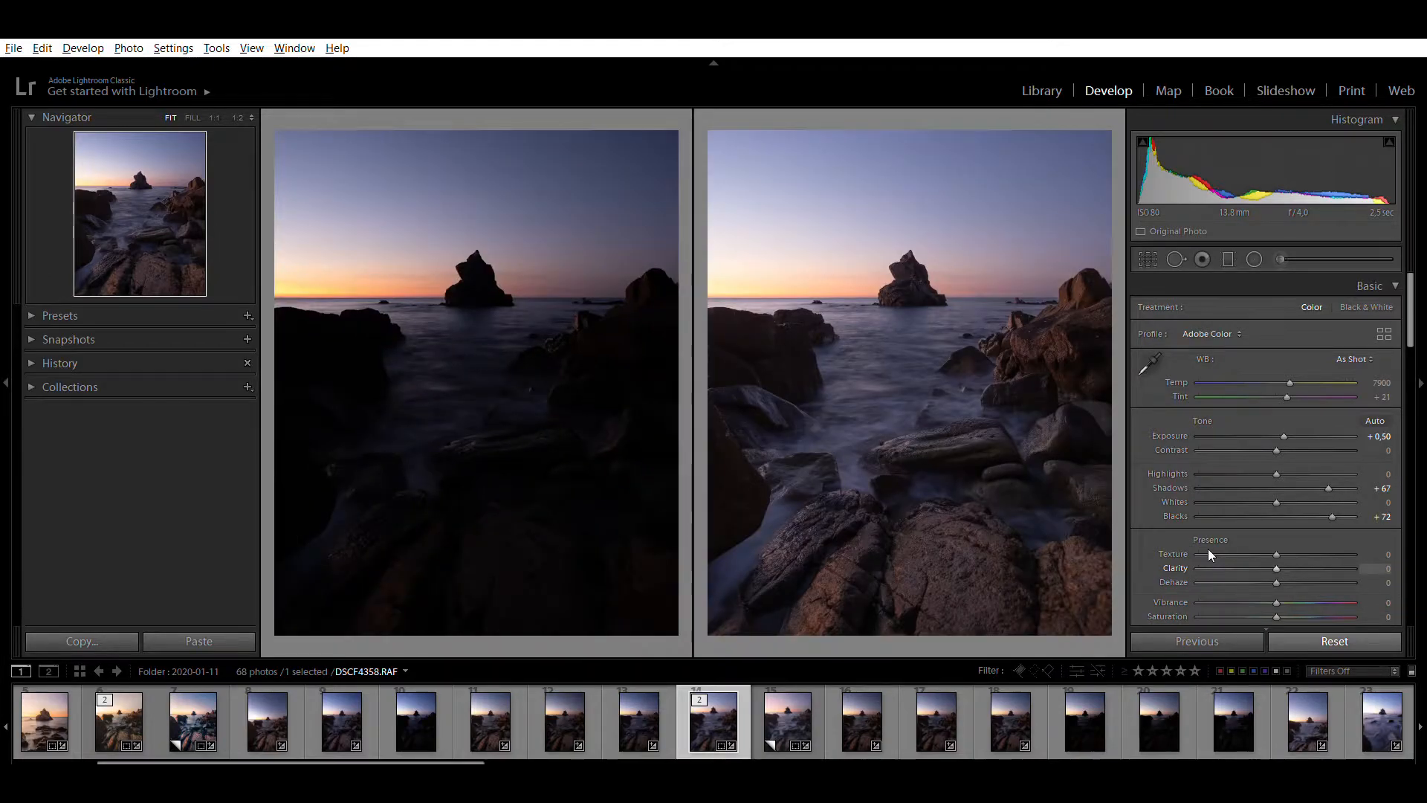
key(y)
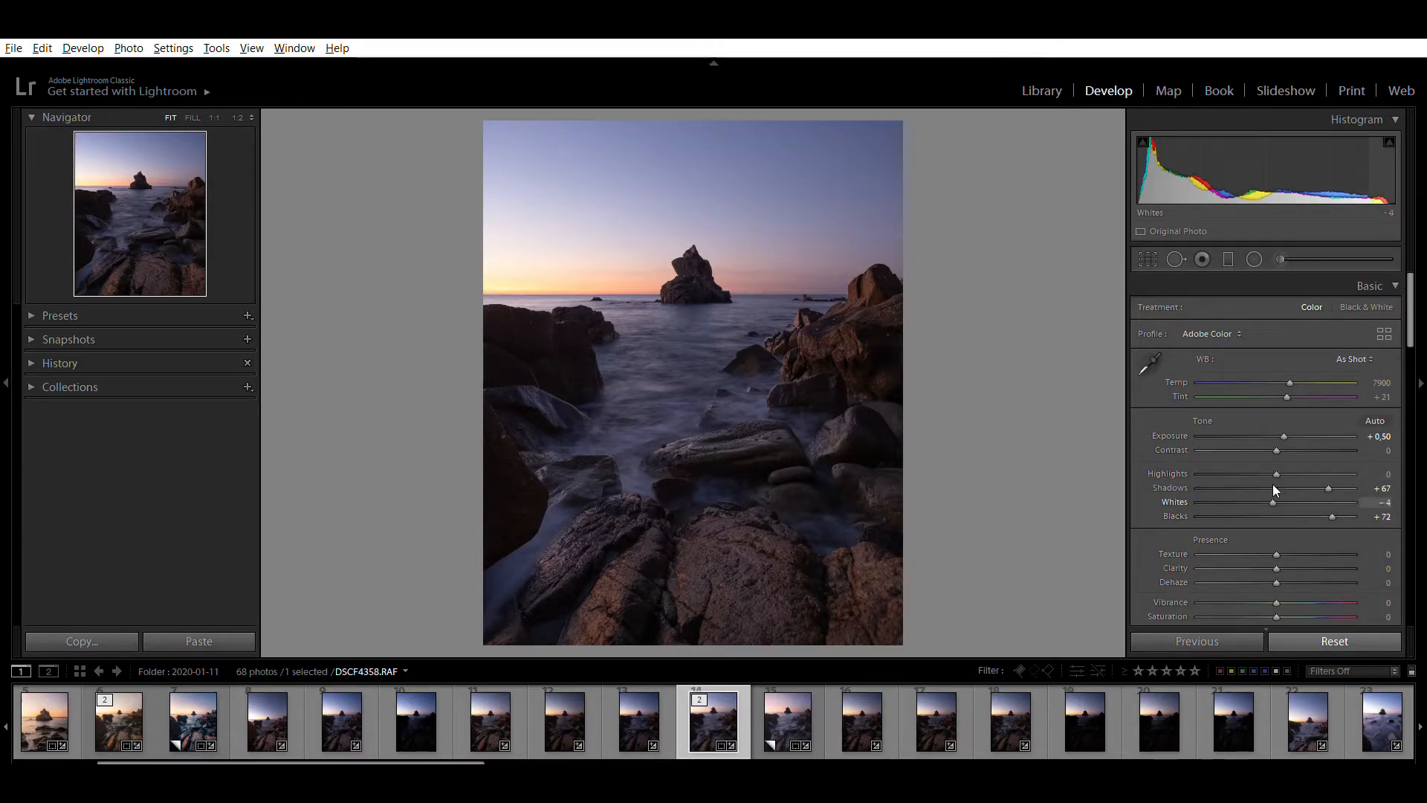
mouse_move(1262, 483)
mouse_down()
mouse_move(1237, 473)
mouse_move(1295, 478)
mouse_move(1271, 475)
mouse_move(1283, 481)
mouse_up()
mouse_move(1389, 174)
mouse_down()
mouse_move(1408, 173)
mouse_move(1370, 174)
mouse_up()
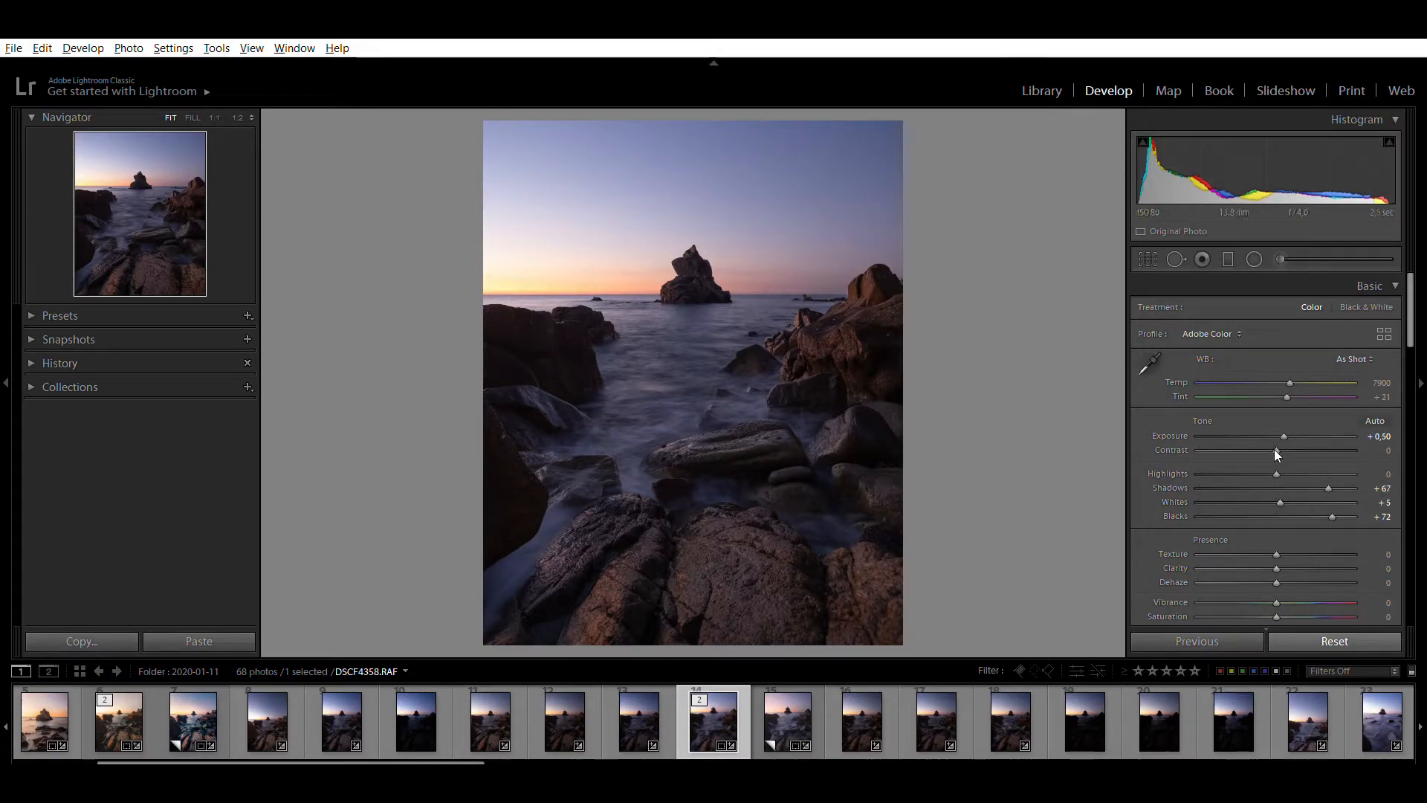
Try raising the Highlights to +23 and undo the change
drag(1275, 455, 1348, 488)
key(ctrl+z)
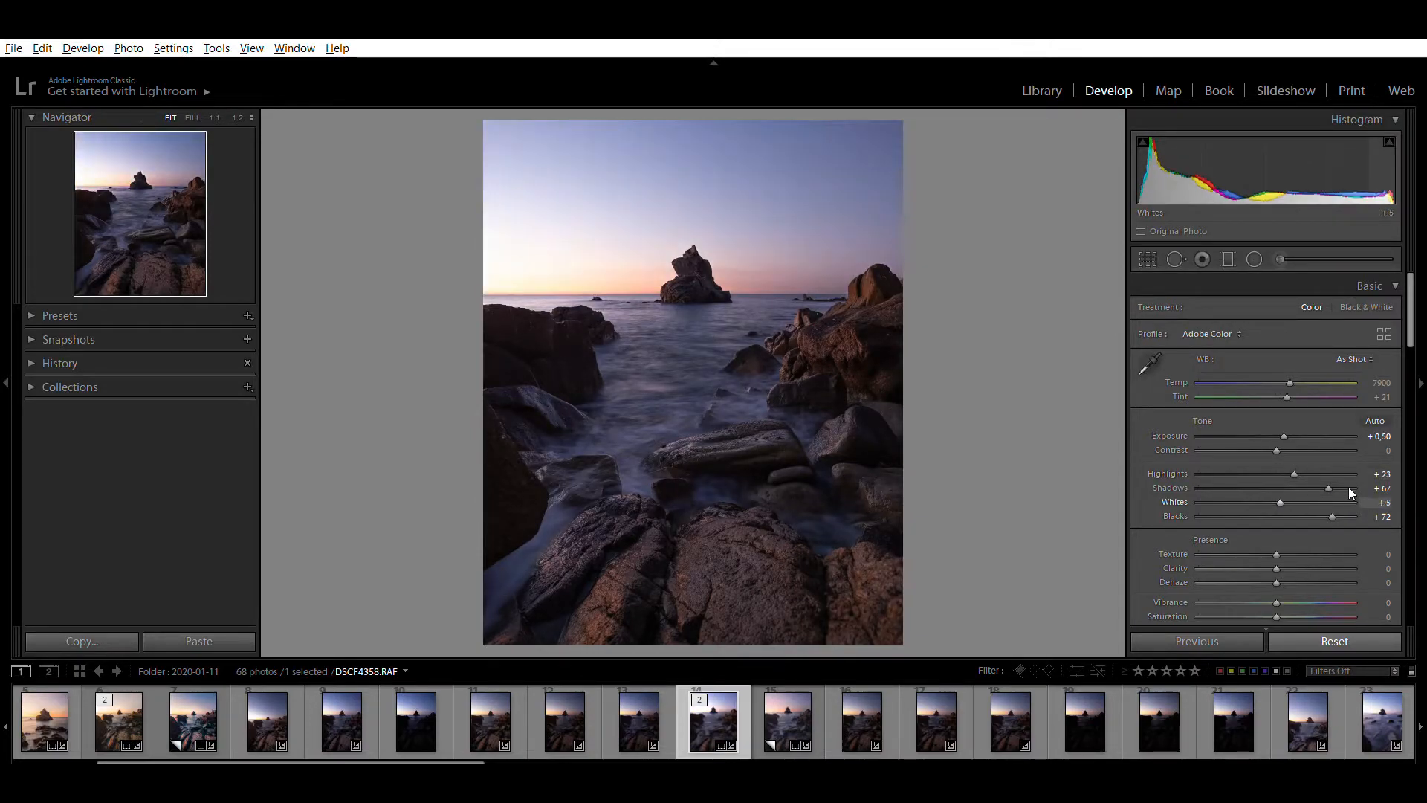
key(ctrl+z)
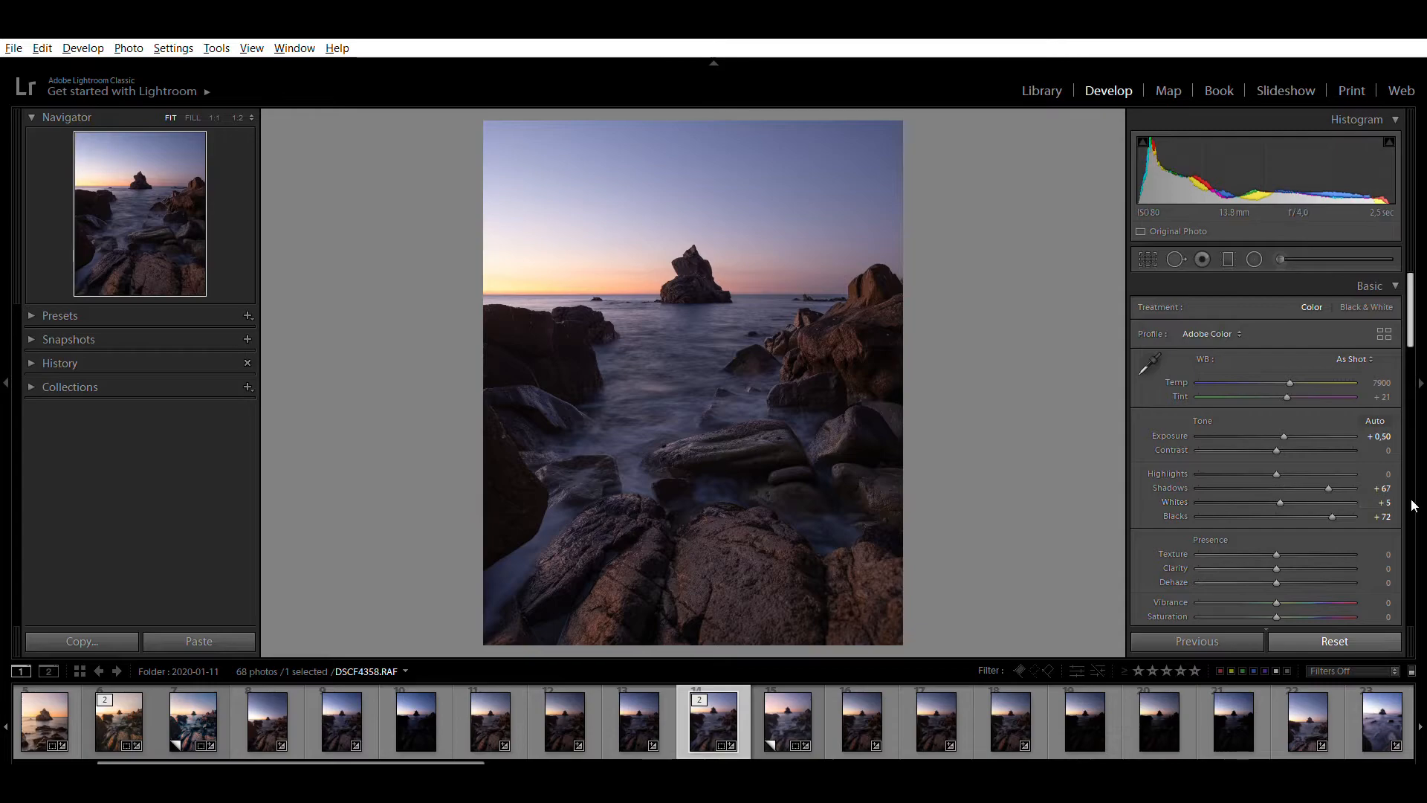
Lower the Clarity to −11
scroll(1161, 532, down, 2)
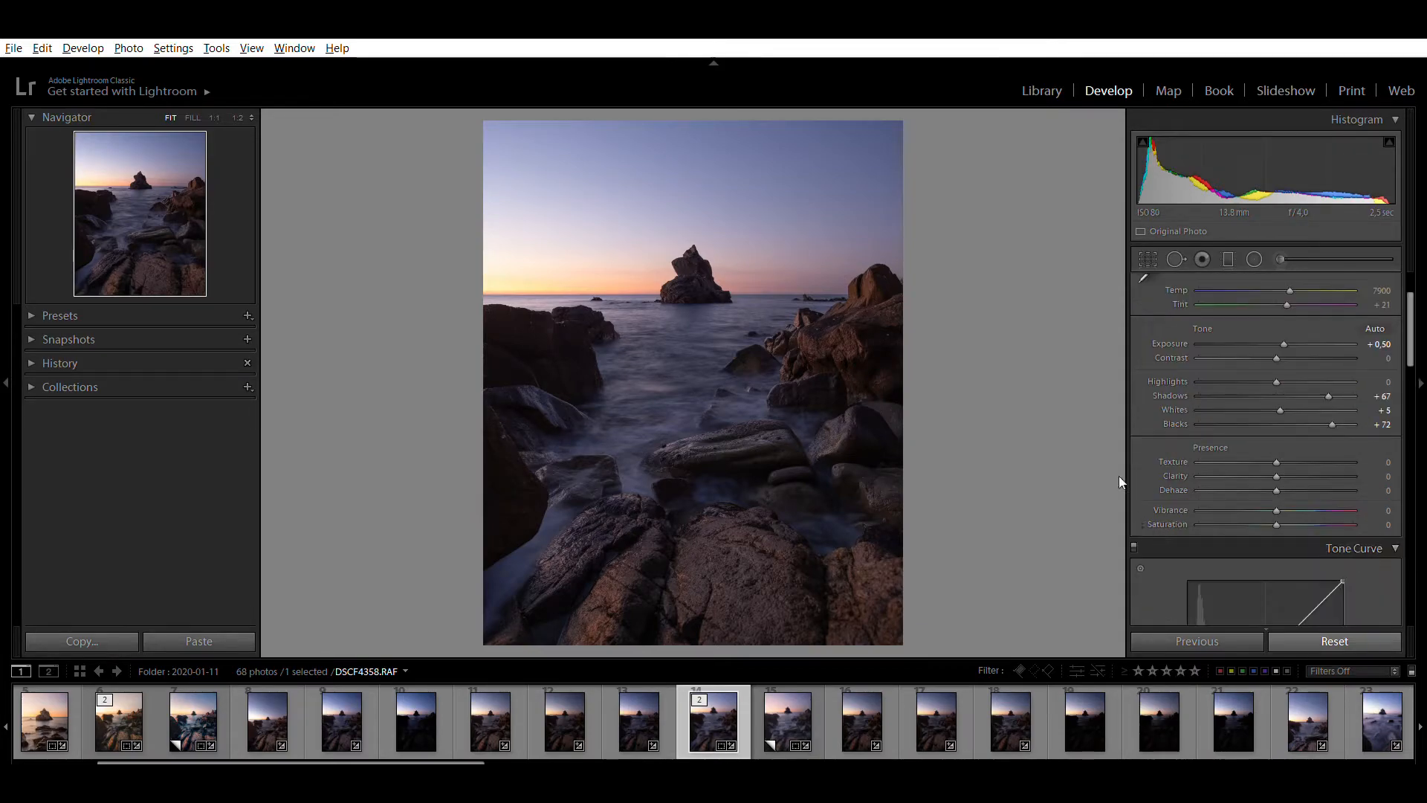
drag(1277, 459, 1224, 457)
Add a graduated filter across the horizon that lightens the foreground with Exposure 0,2, and compare the photo before and after
click(1227, 258)
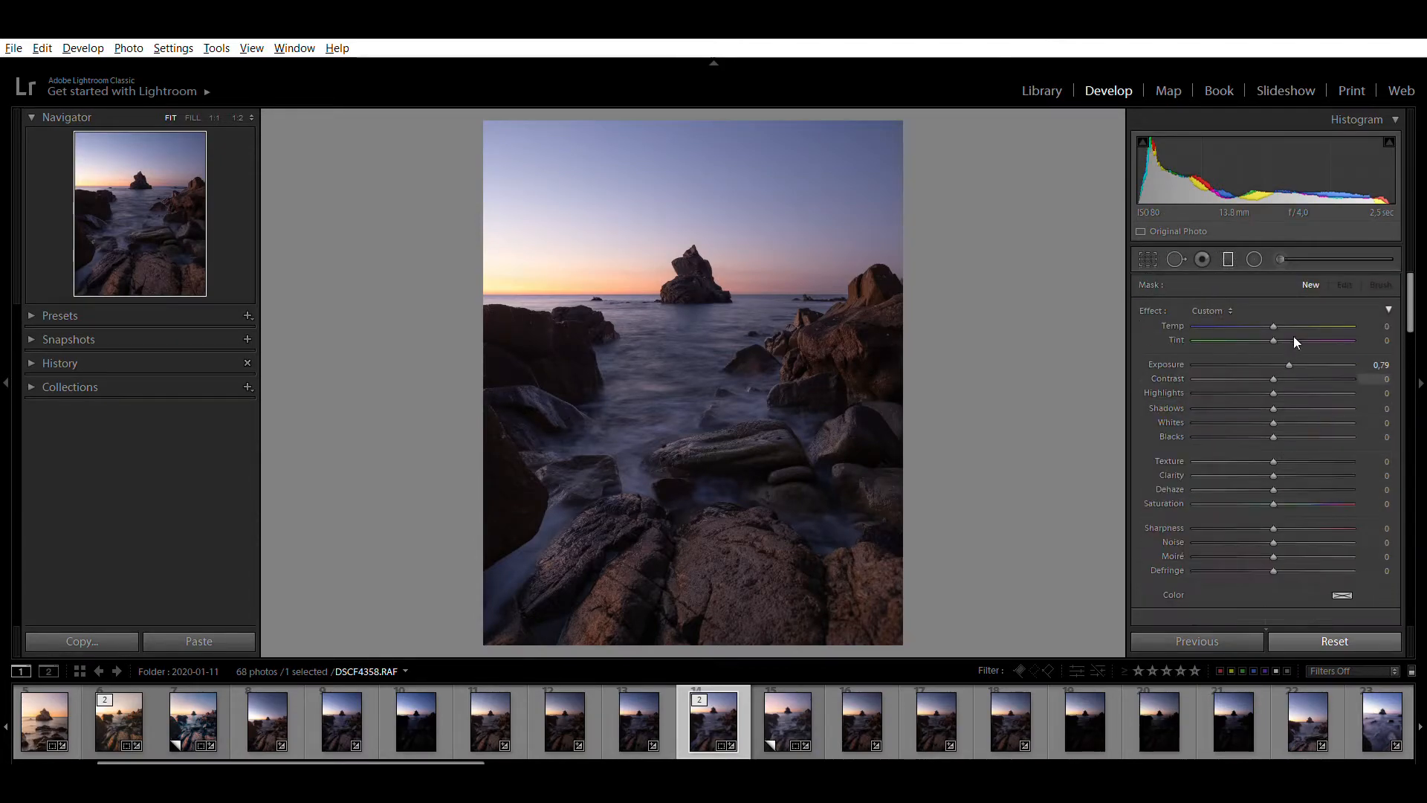
drag(675, 408, 711, 277)
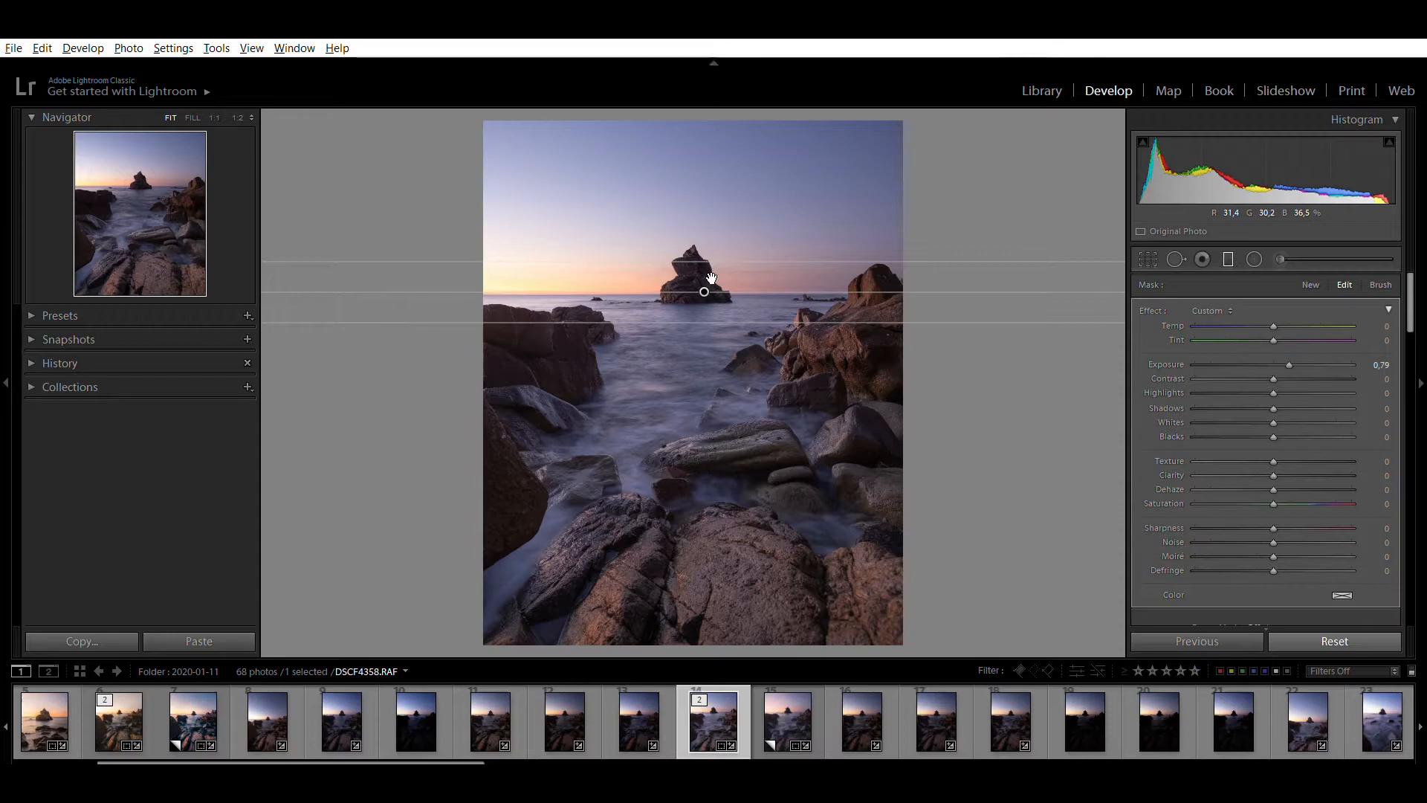
click(1373, 350)
text(0,2)
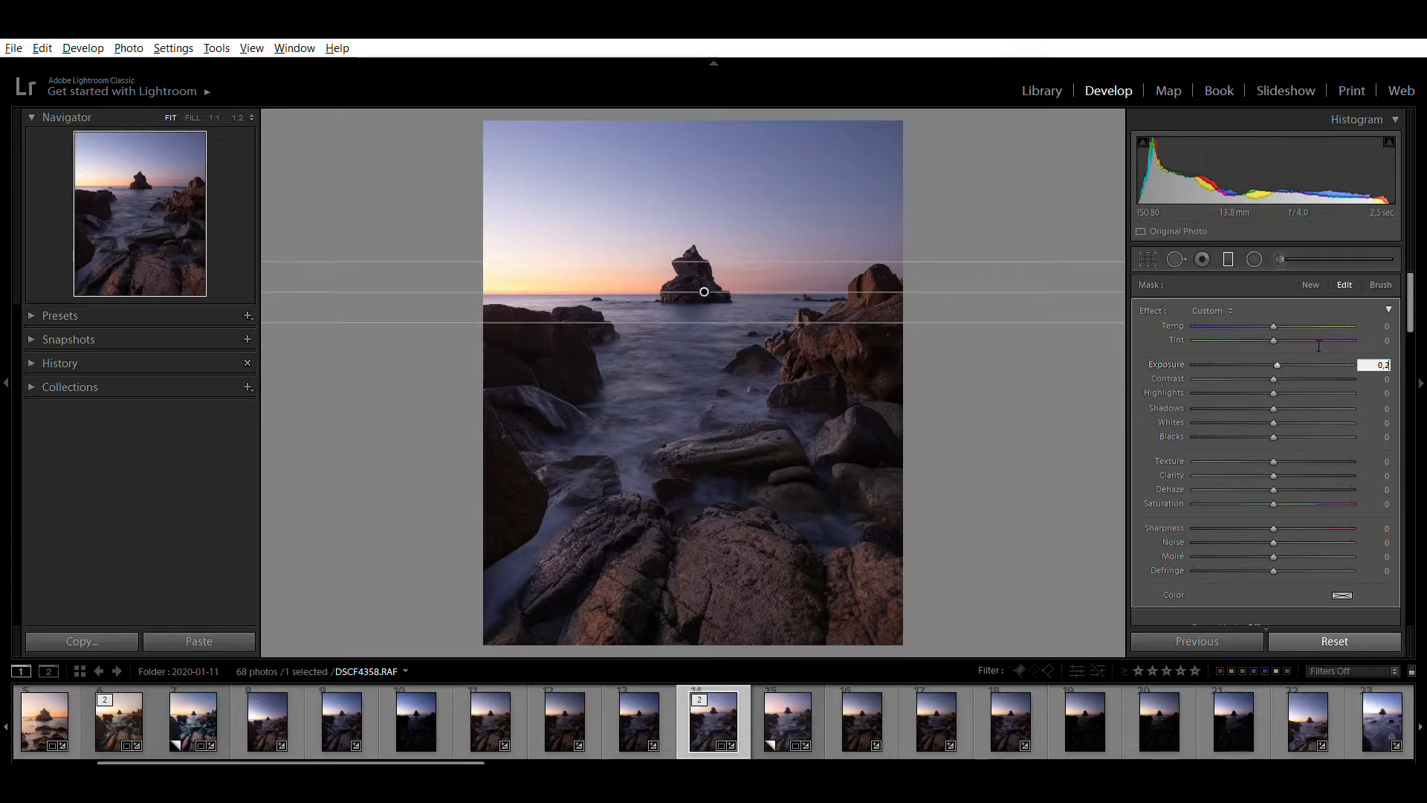
key(Return)
key(m)
key(y)
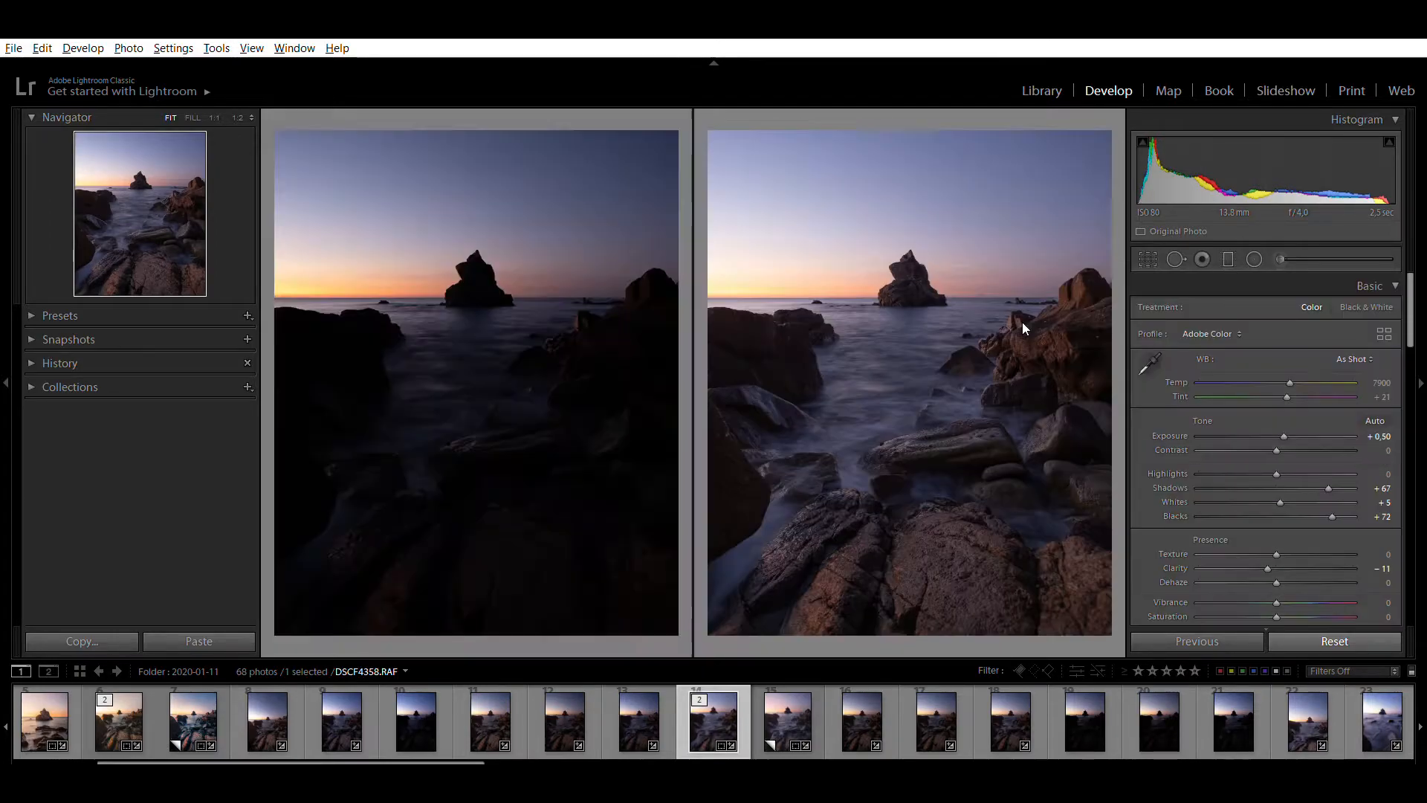
key(y)
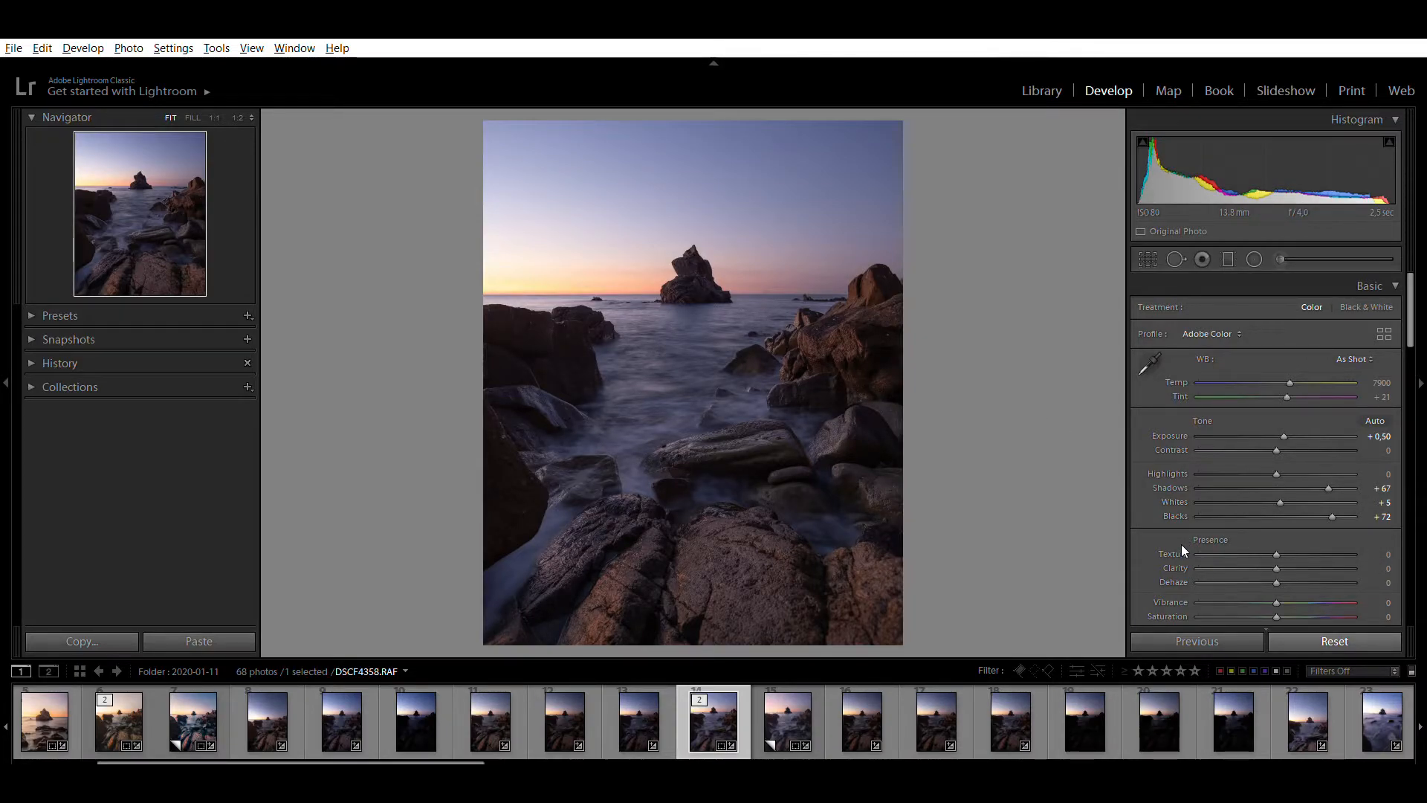
Set the Texture to −20 to soften the photo
click(1235, 552)
drag(1270, 535, 1272, 535)
click(1240, 538)
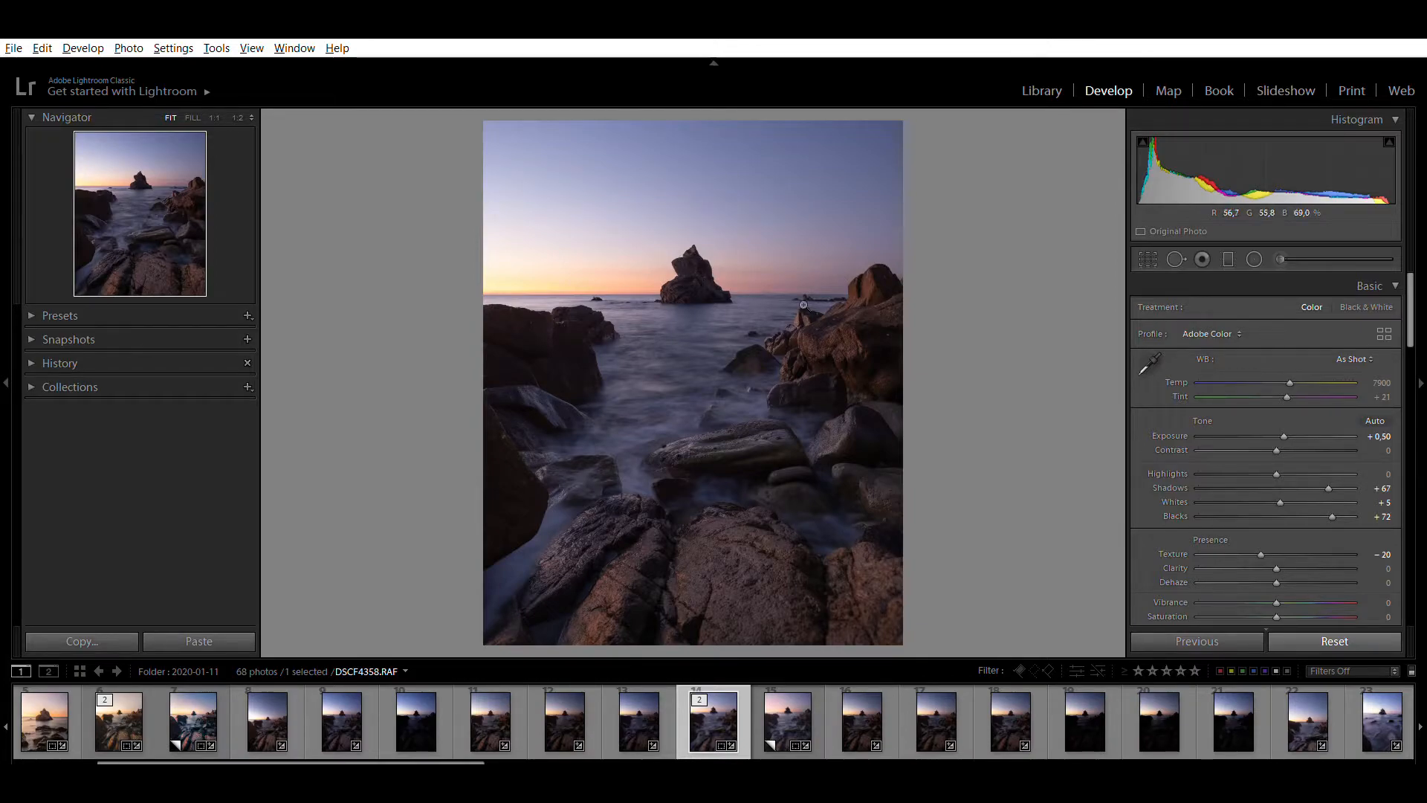
In the tone curve's Blue channel, raise the black point slightly and lower the white point slightly
scroll(1154, 546, down, 3)
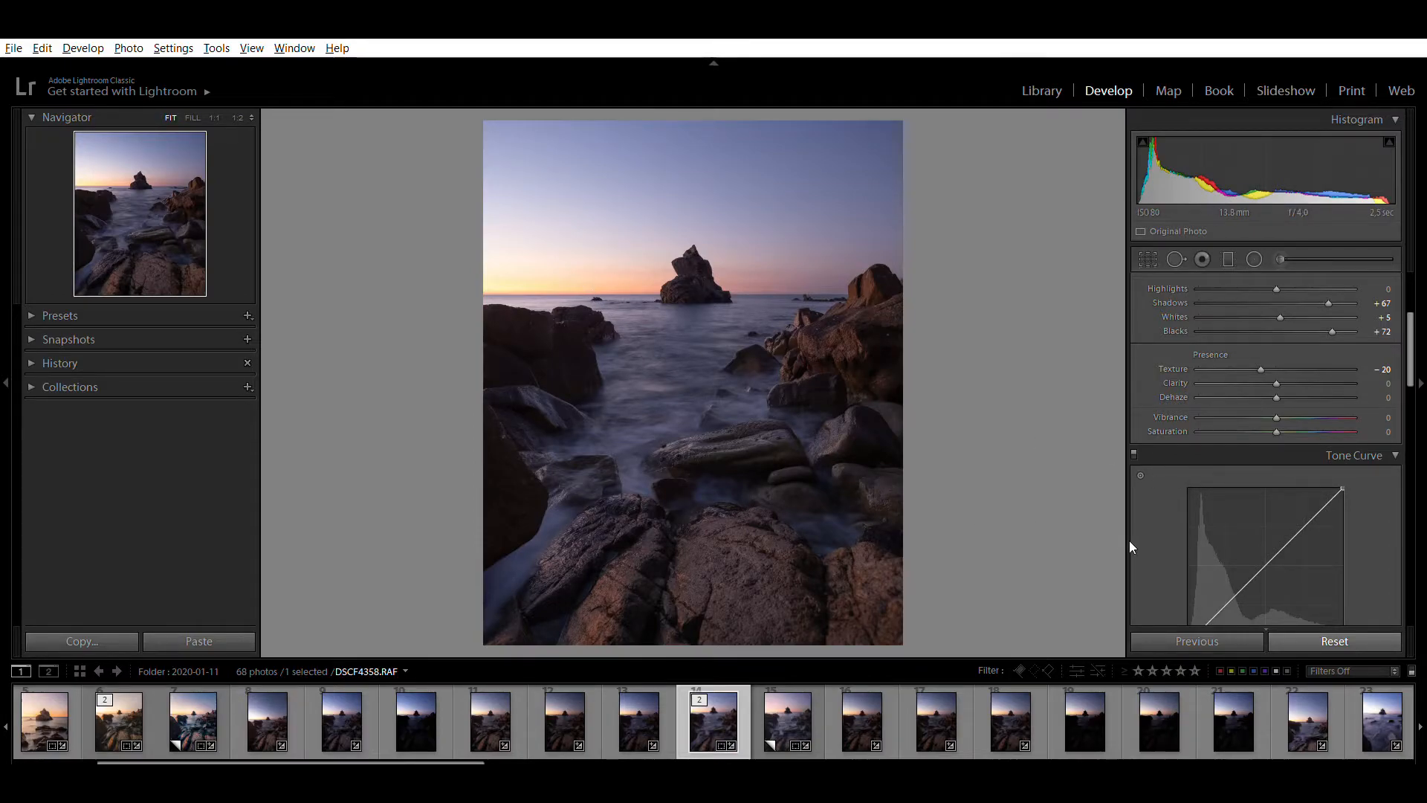
scroll(1155, 543, down, 3)
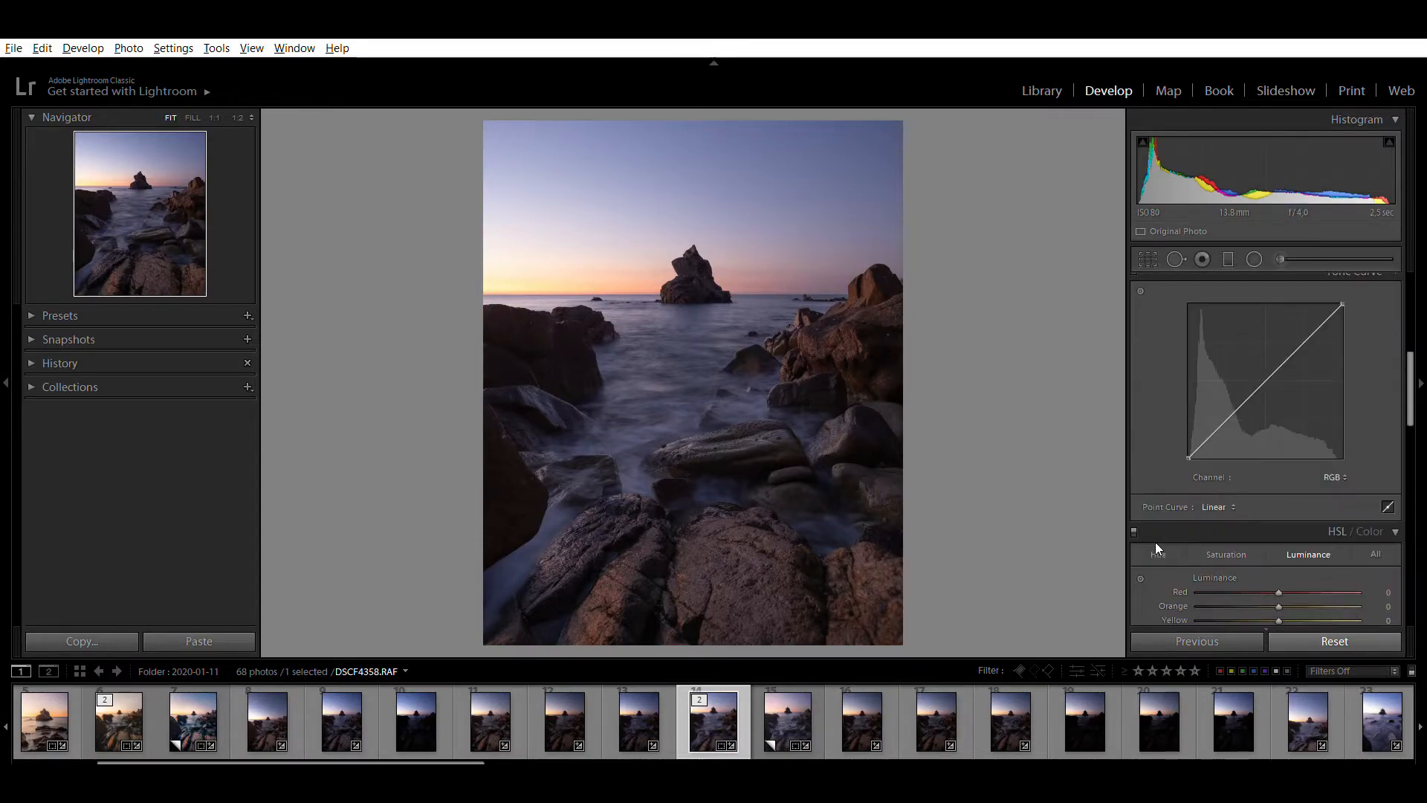
click(1302, 483)
click(1290, 525)
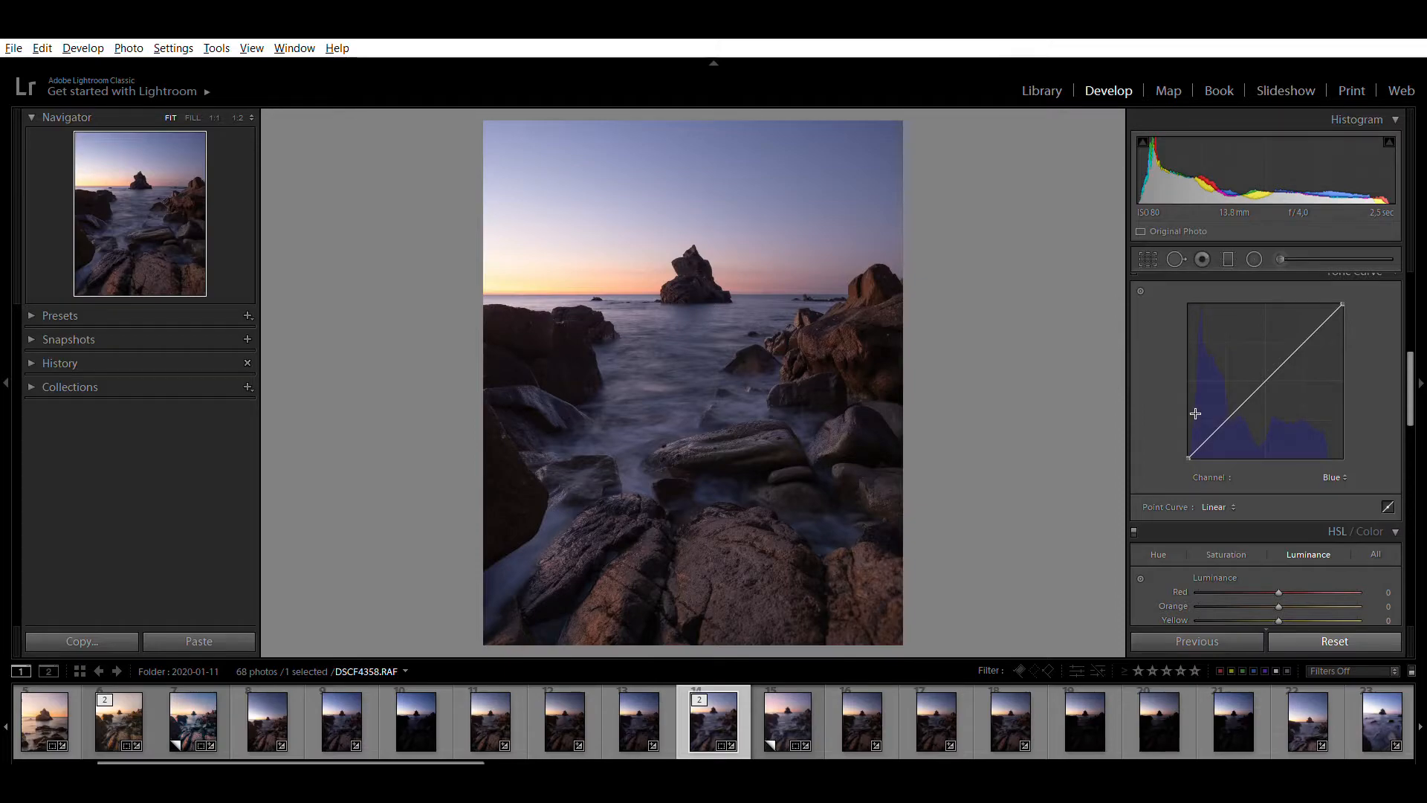
scroll(1174, 416, up, 1)
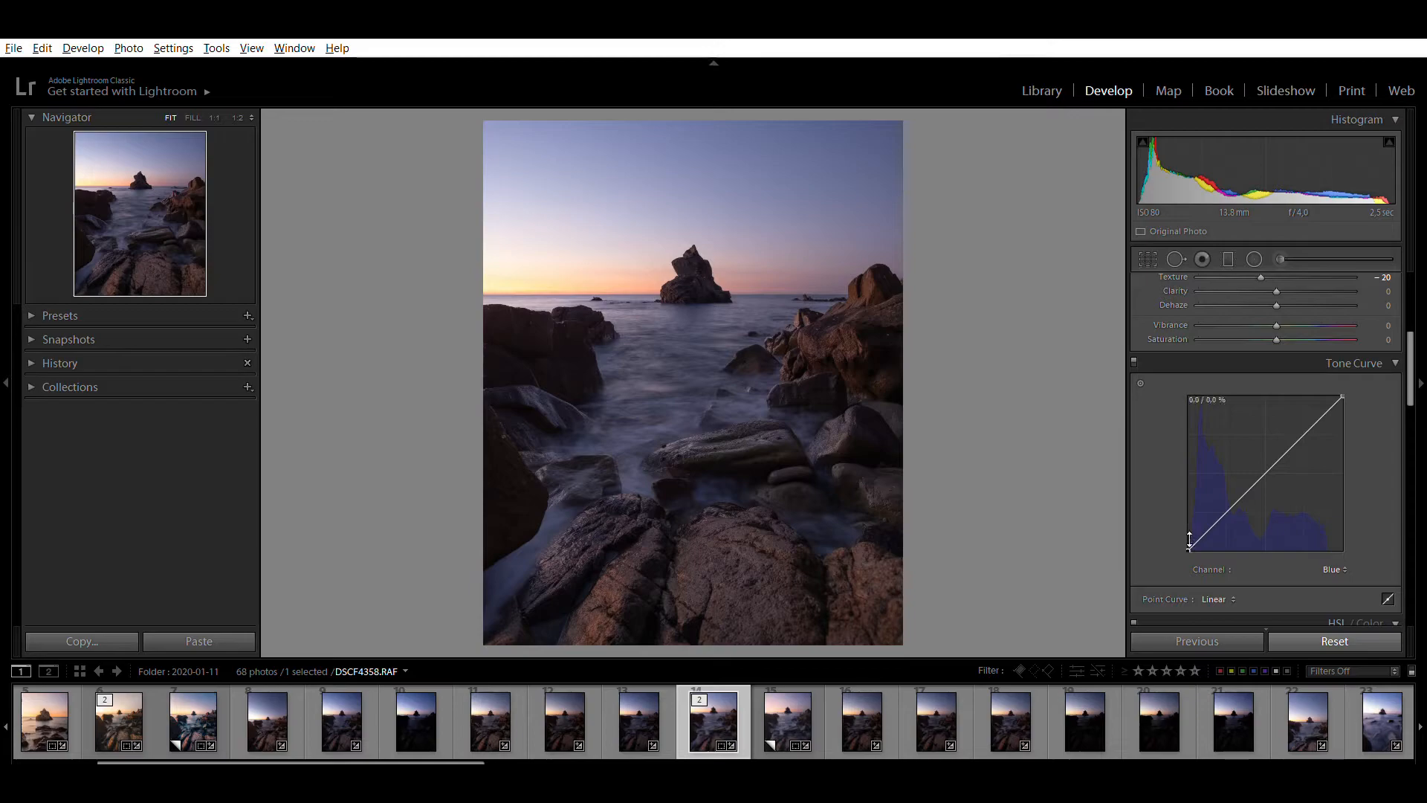
drag(1189, 540, 1181, 532)
drag(1343, 379, 1344, 382)
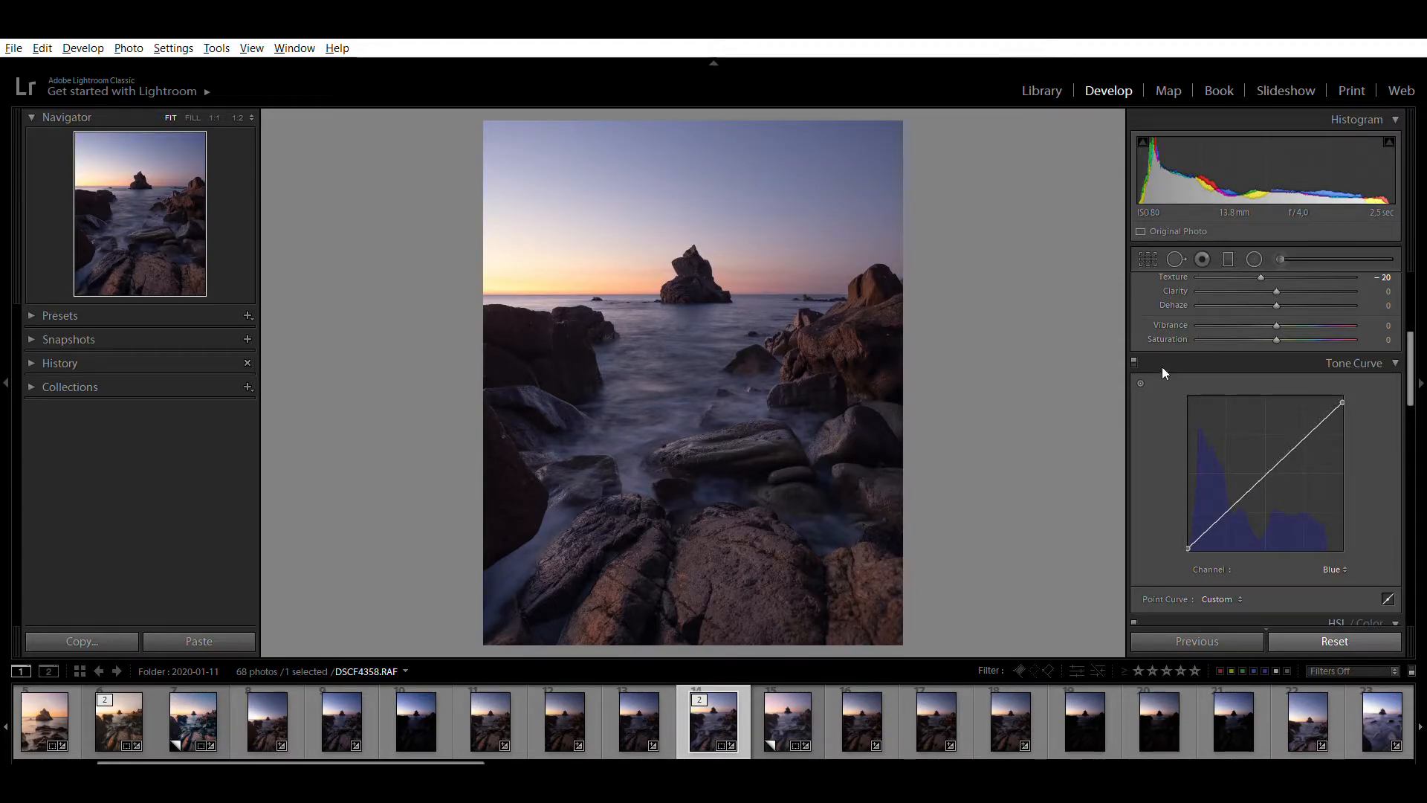
Compare the photo with the tone curve adjustment switched off and on
click(1133, 362)
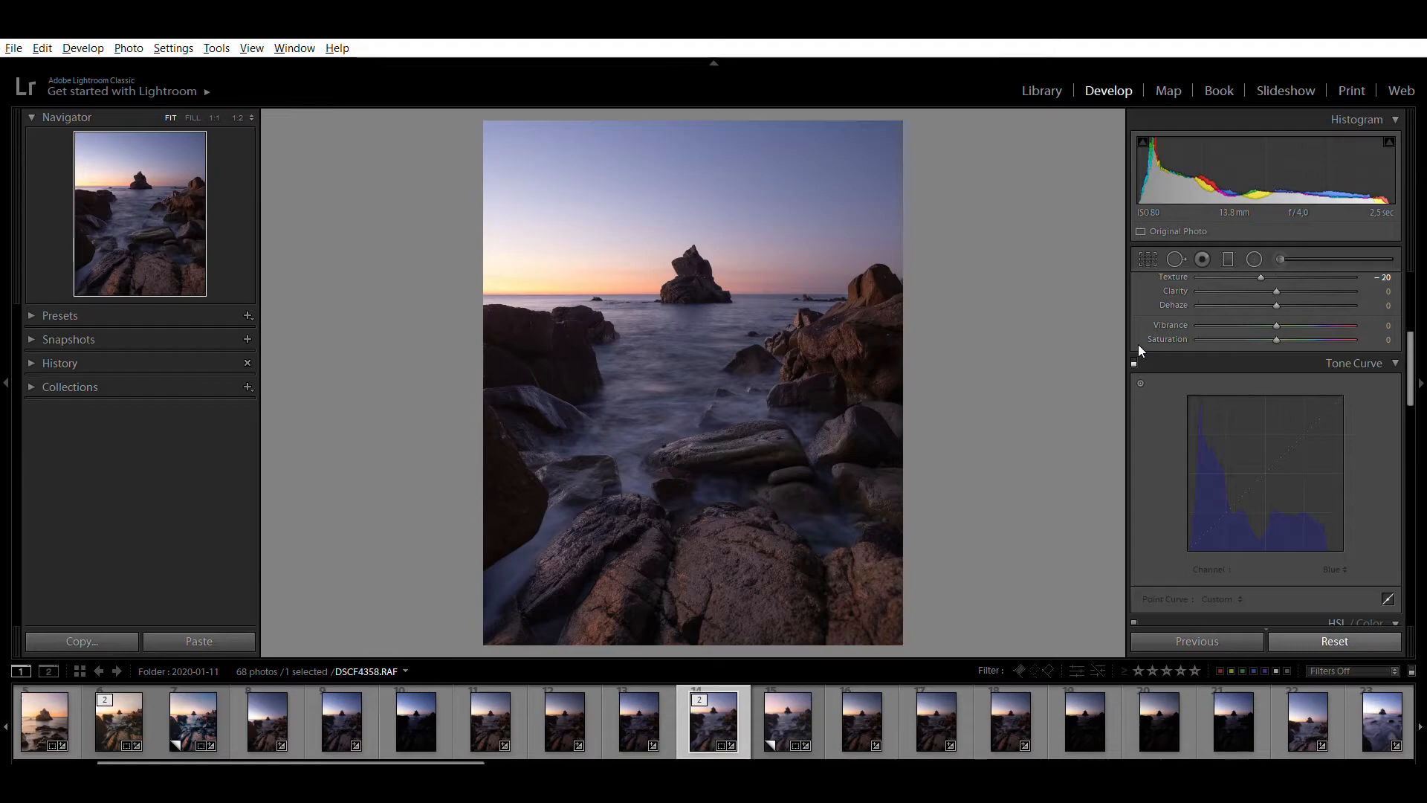
click(1134, 362)
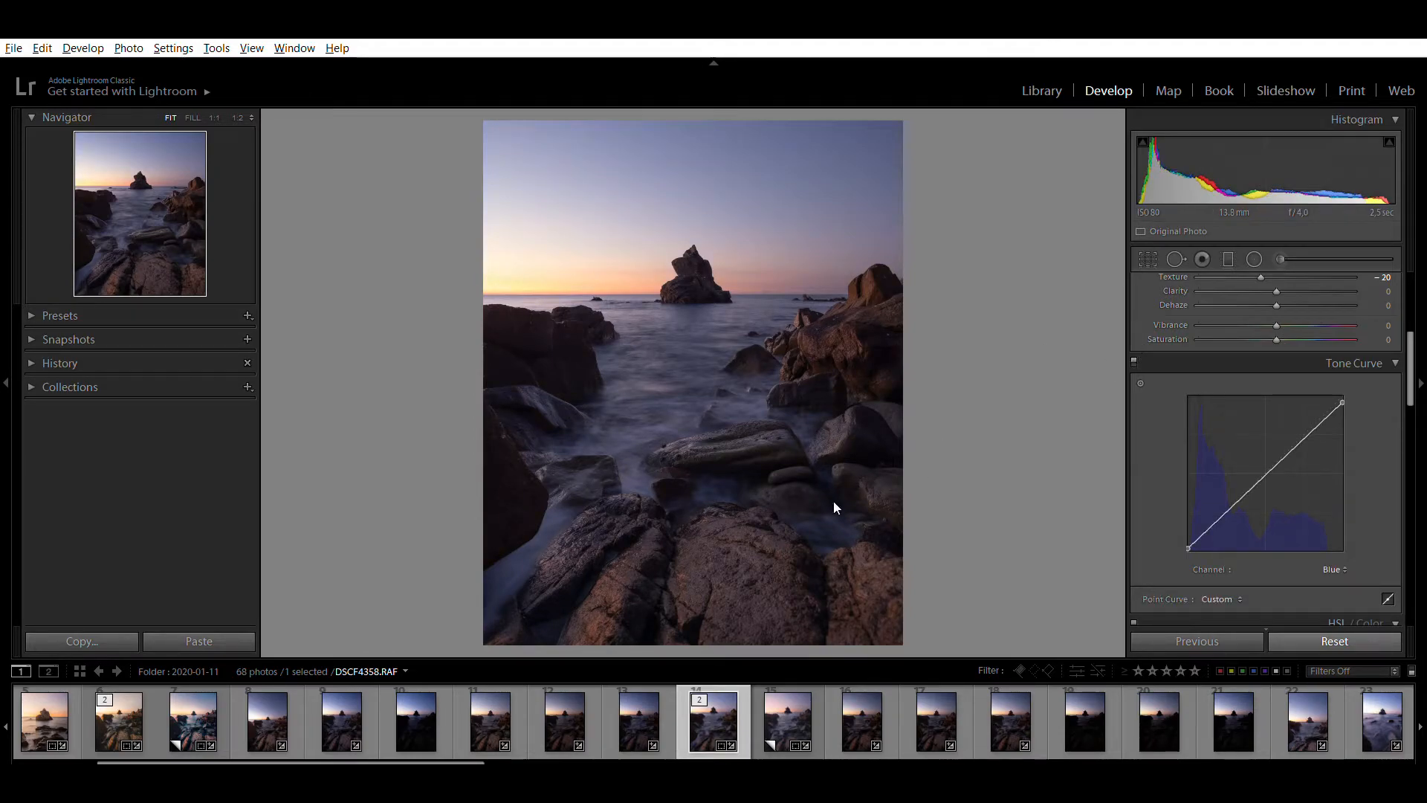
click(1135, 355)
click(1135, 355)
click(1134, 349)
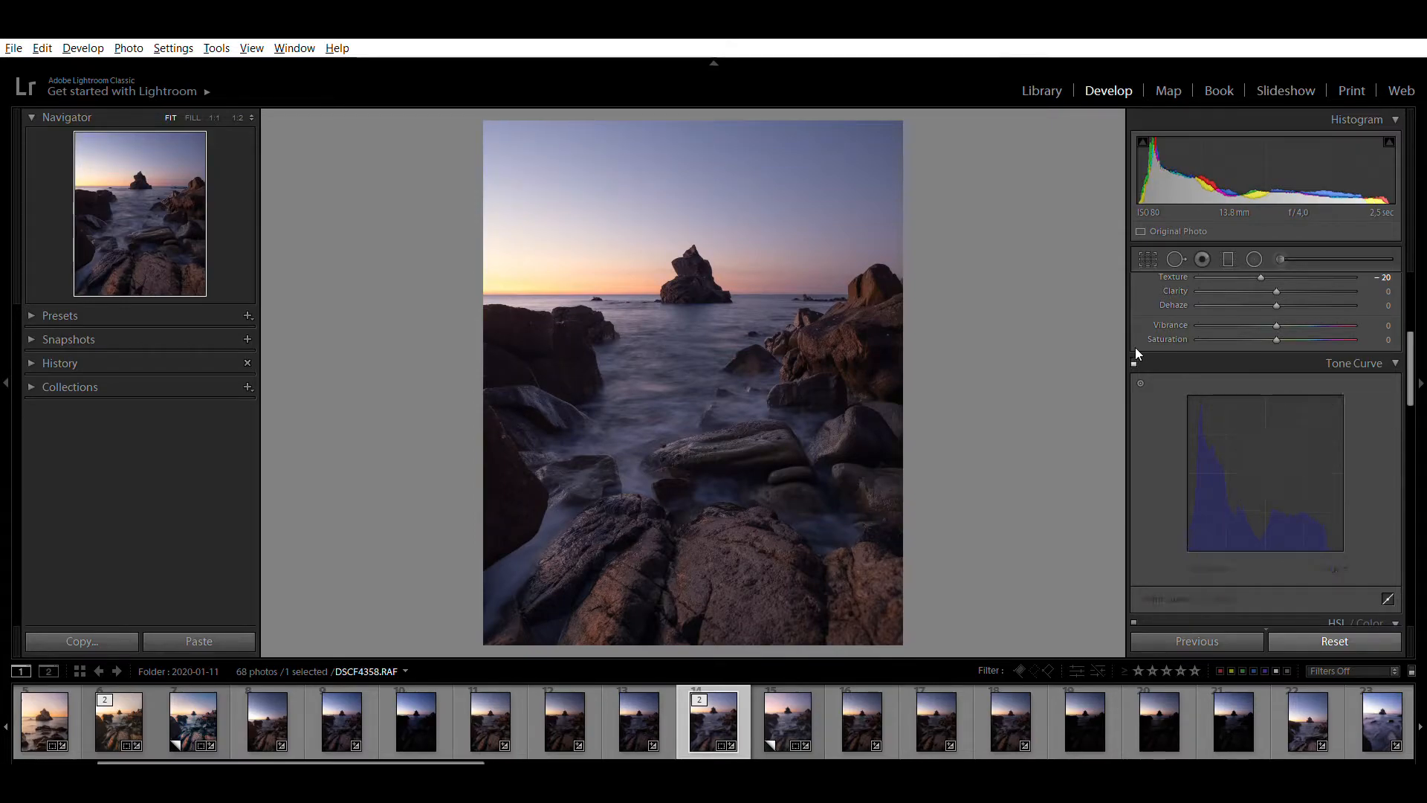
click(1135, 349)
click(1135, 349)
click(1135, 347)
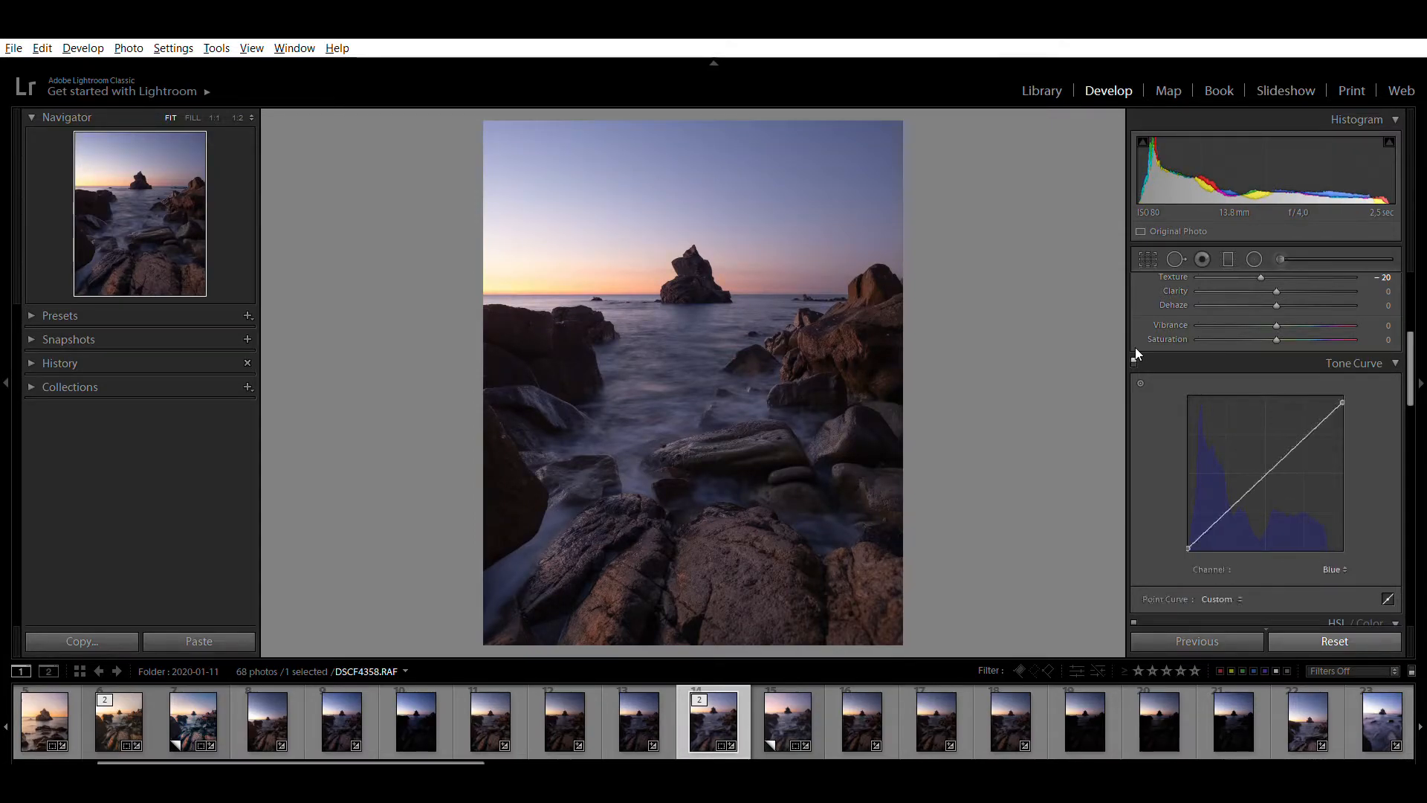
Compare the photo with the tone curve off and on, and fine-tune the Blue channel's black point slightly upward
click(1135, 348)
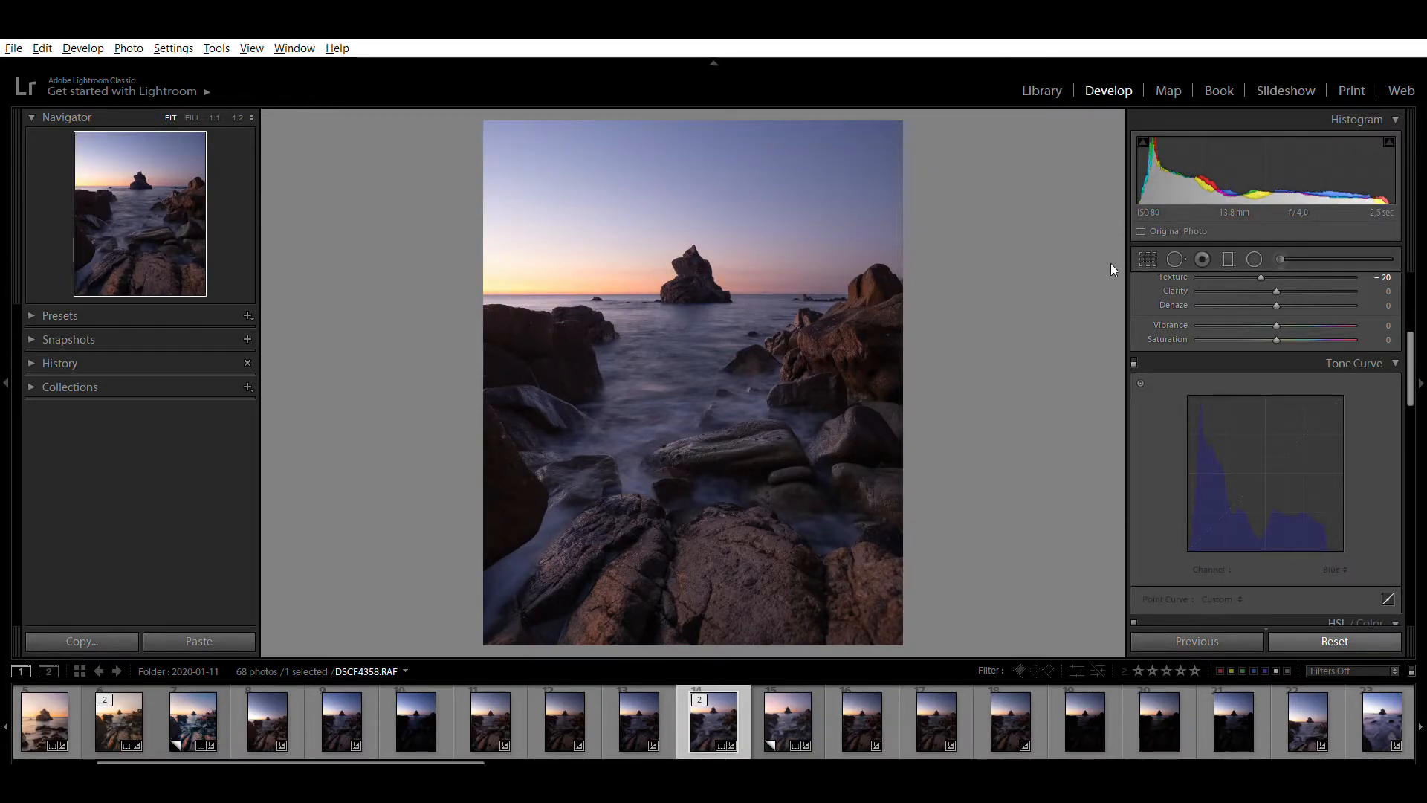
click(1130, 353)
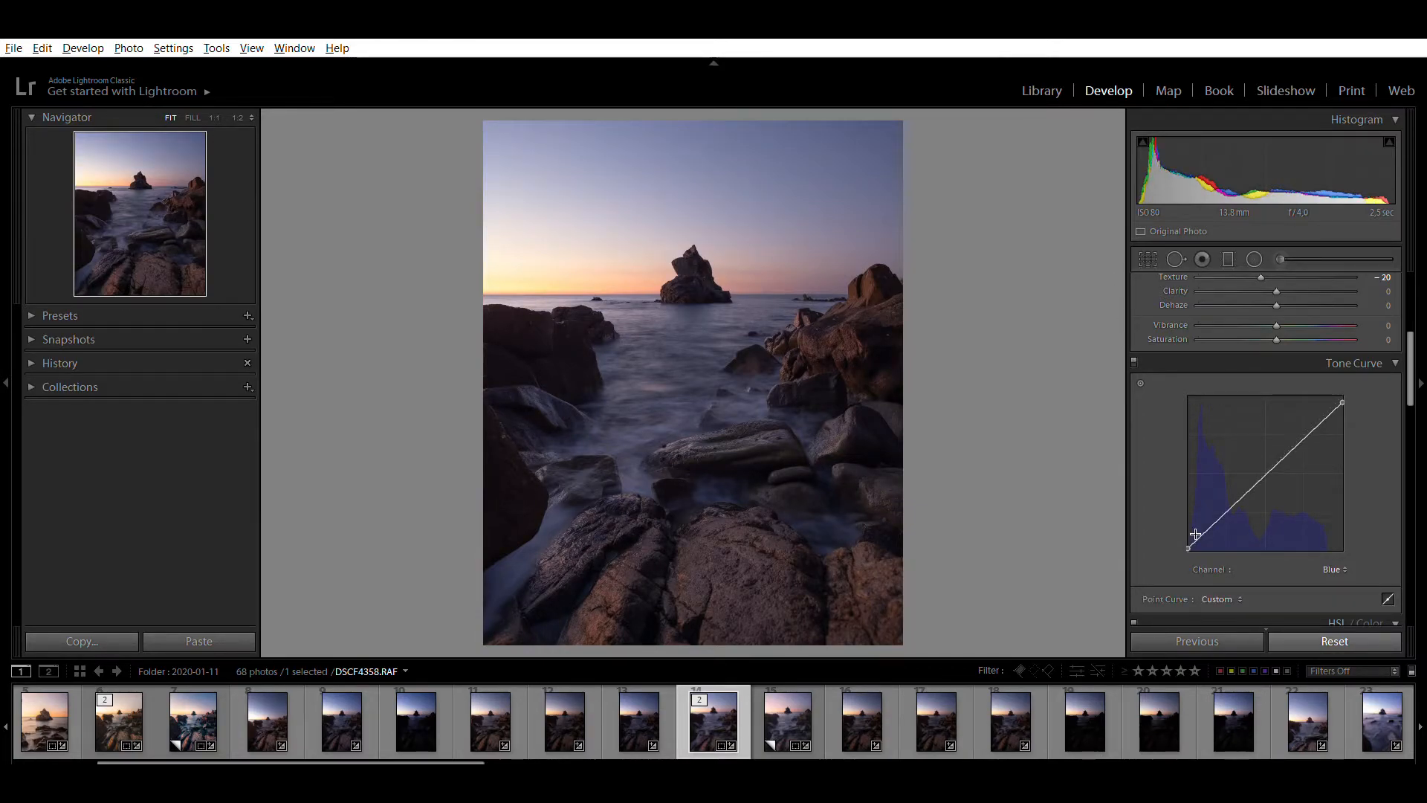
drag(1188, 549, 1186, 530)
drag(1185, 534, 1182, 529)
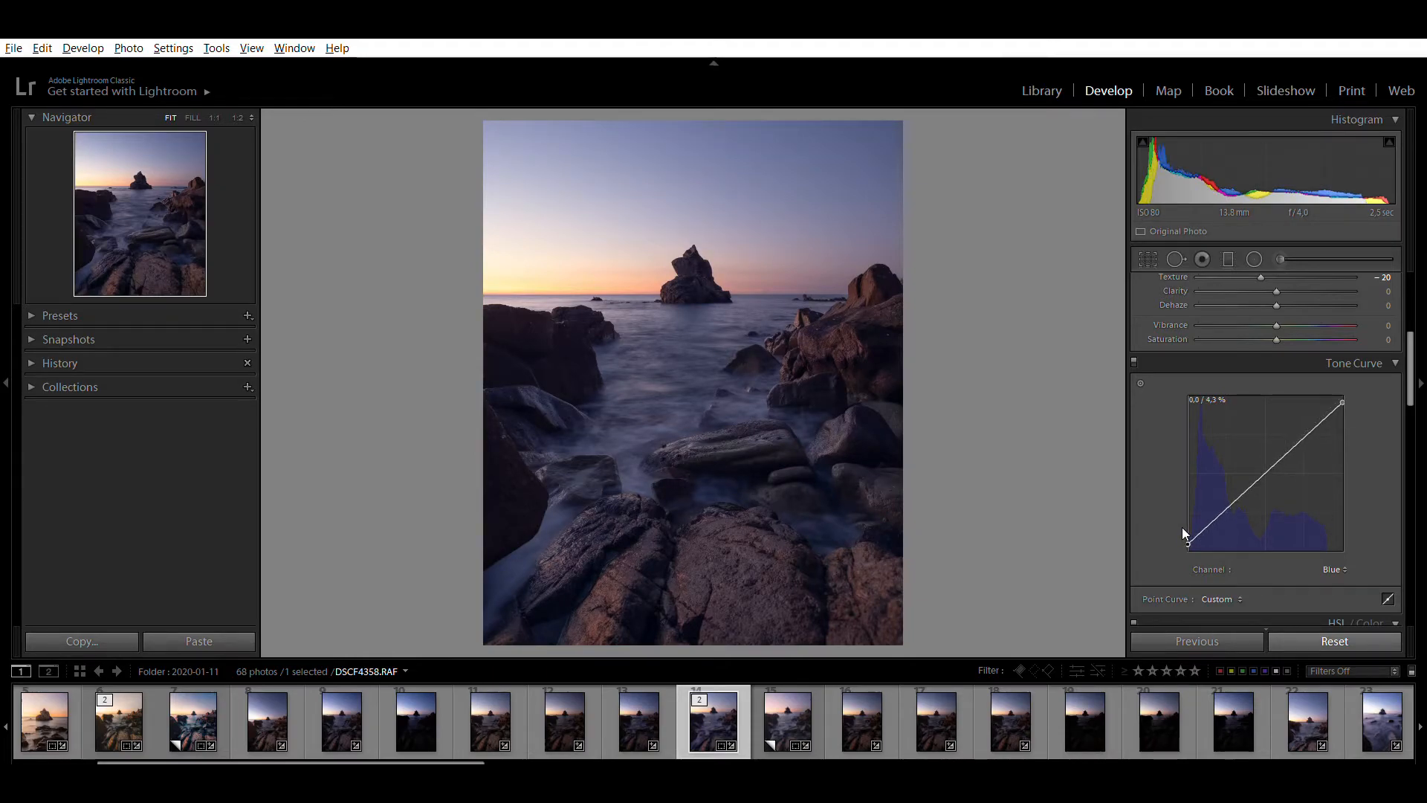
drag(1190, 541, 1184, 531)
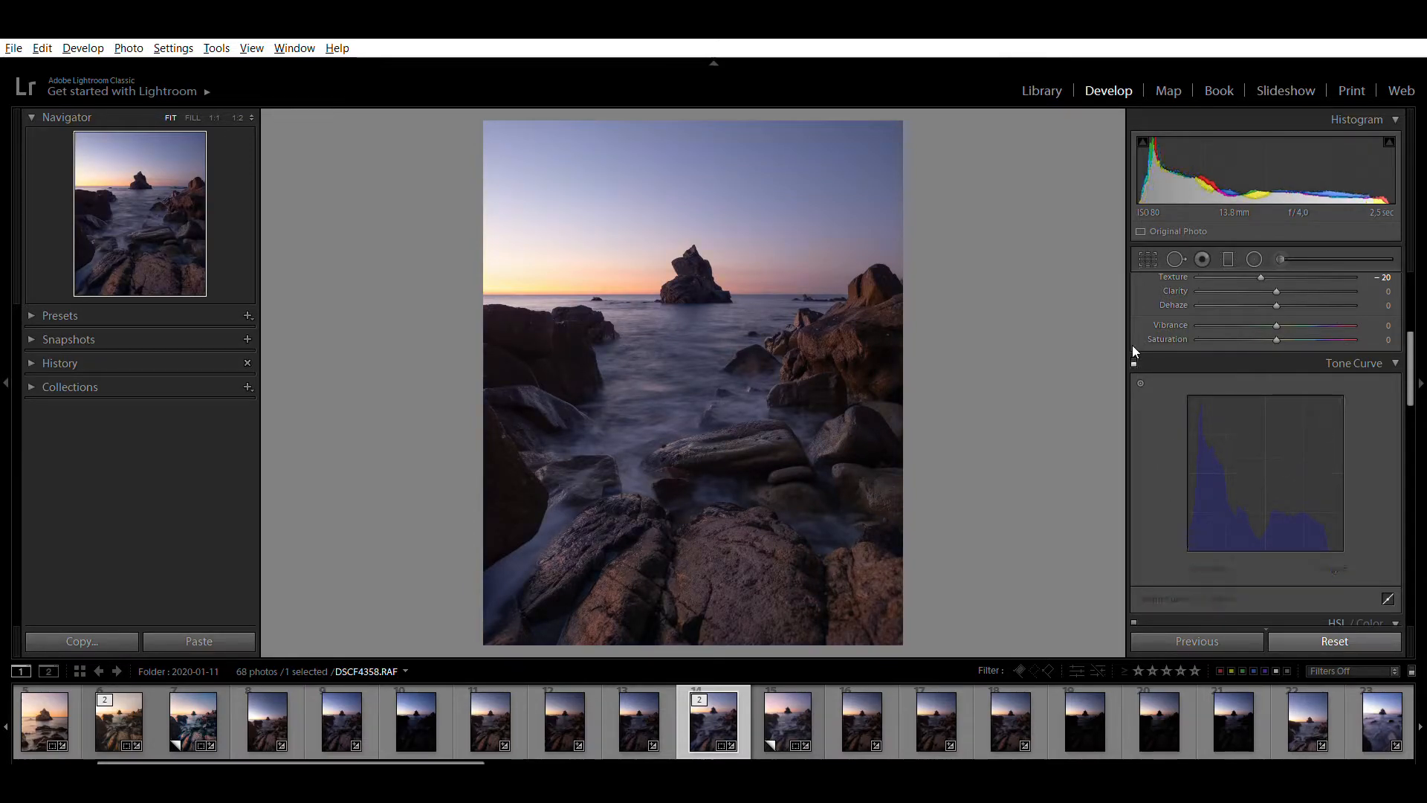
click(1328, 569)
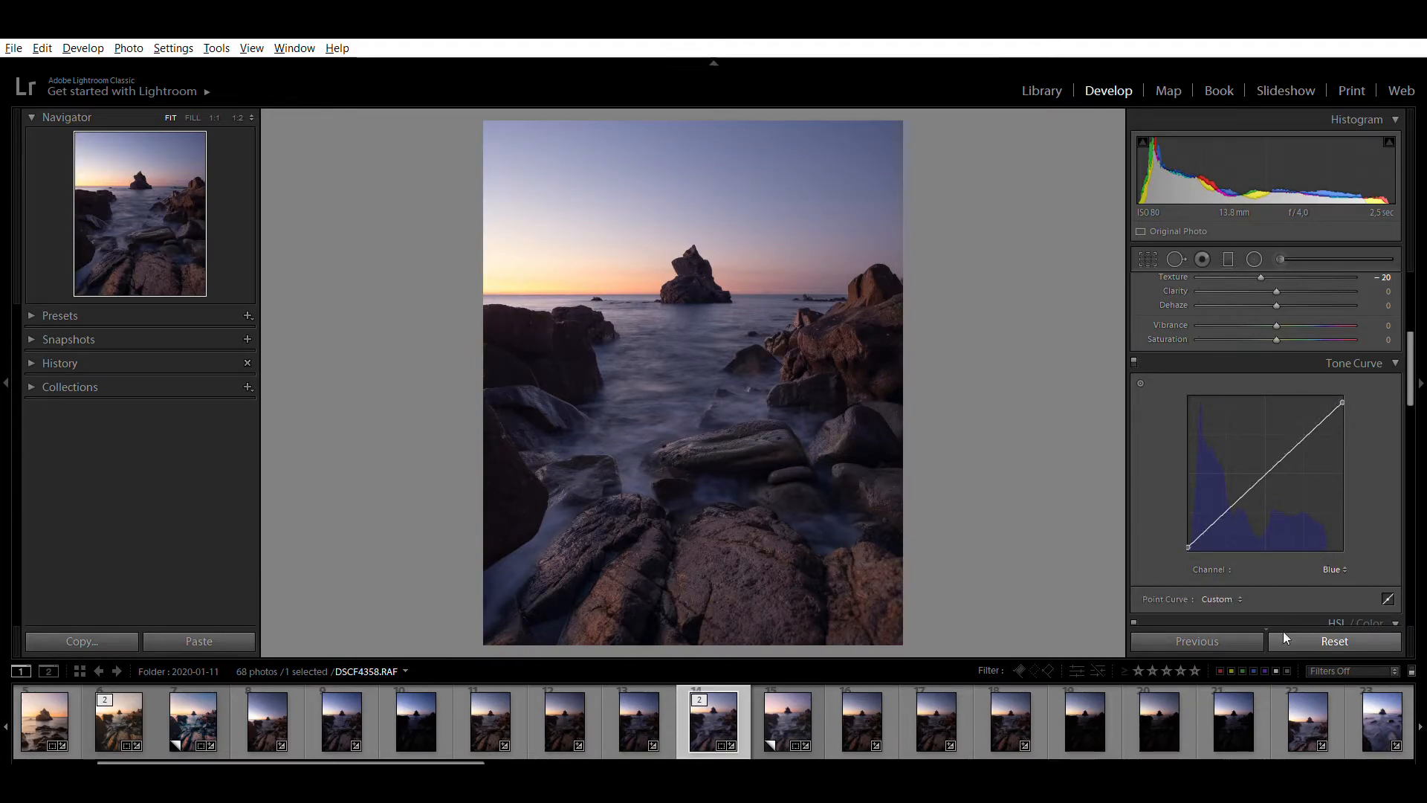
click(1266, 612)
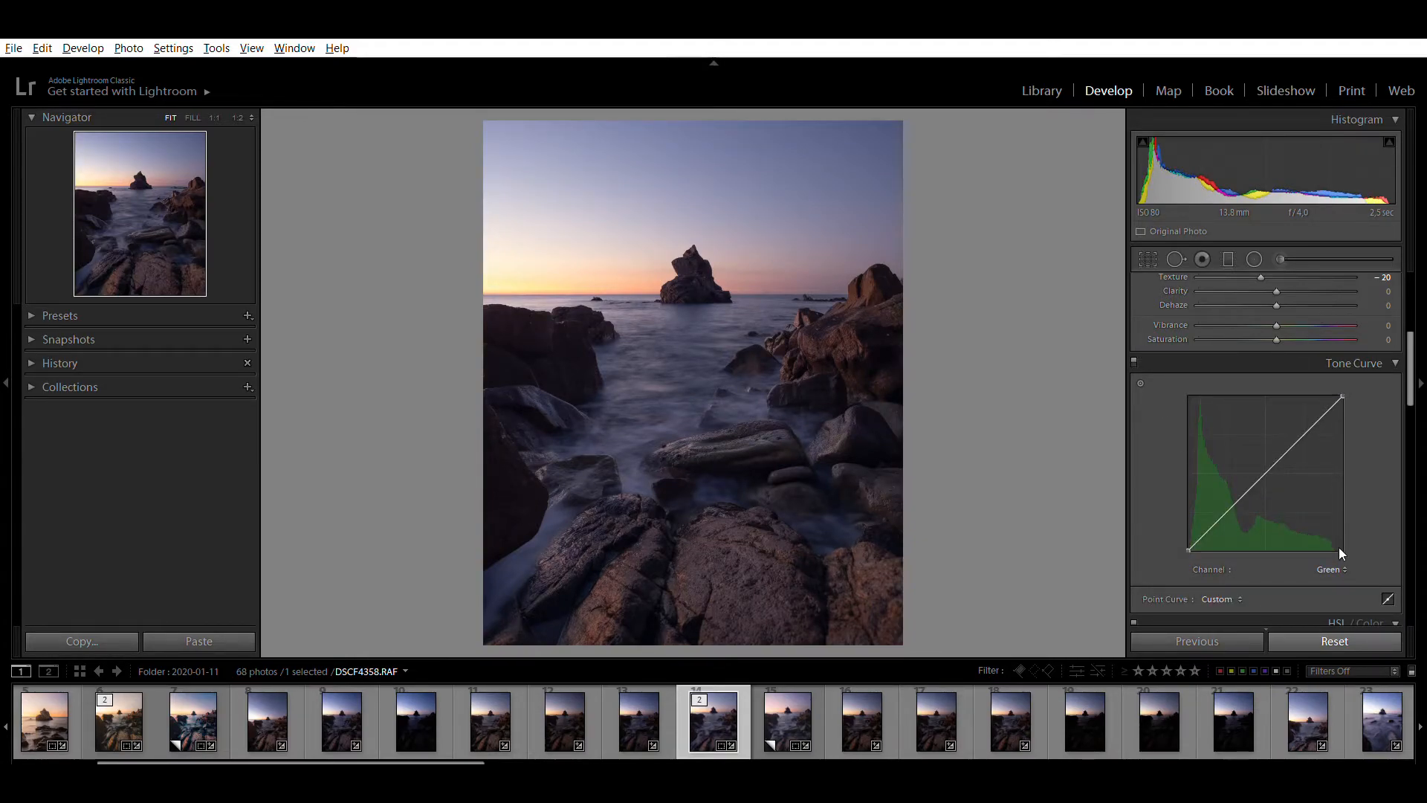
click(1321, 574)
click(1321, 590)
drag(1325, 403, 1316, 420)
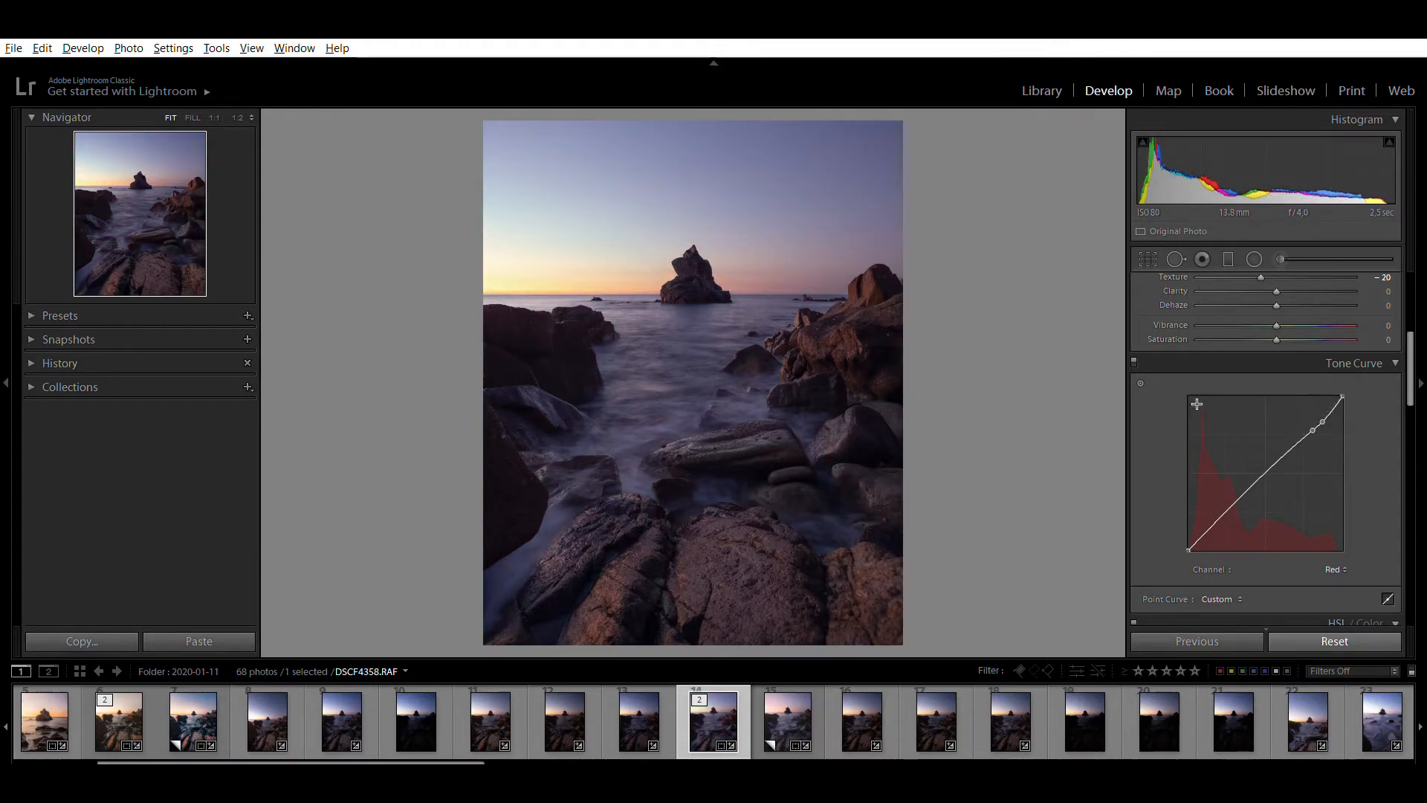
key(ctrl+z)
key(ctrl+z)
In the tone curve's Green channel, pull down the highlights and anchor the midtones near the diagonal, and compare the photo with its Copy 1
click(1292, 601)
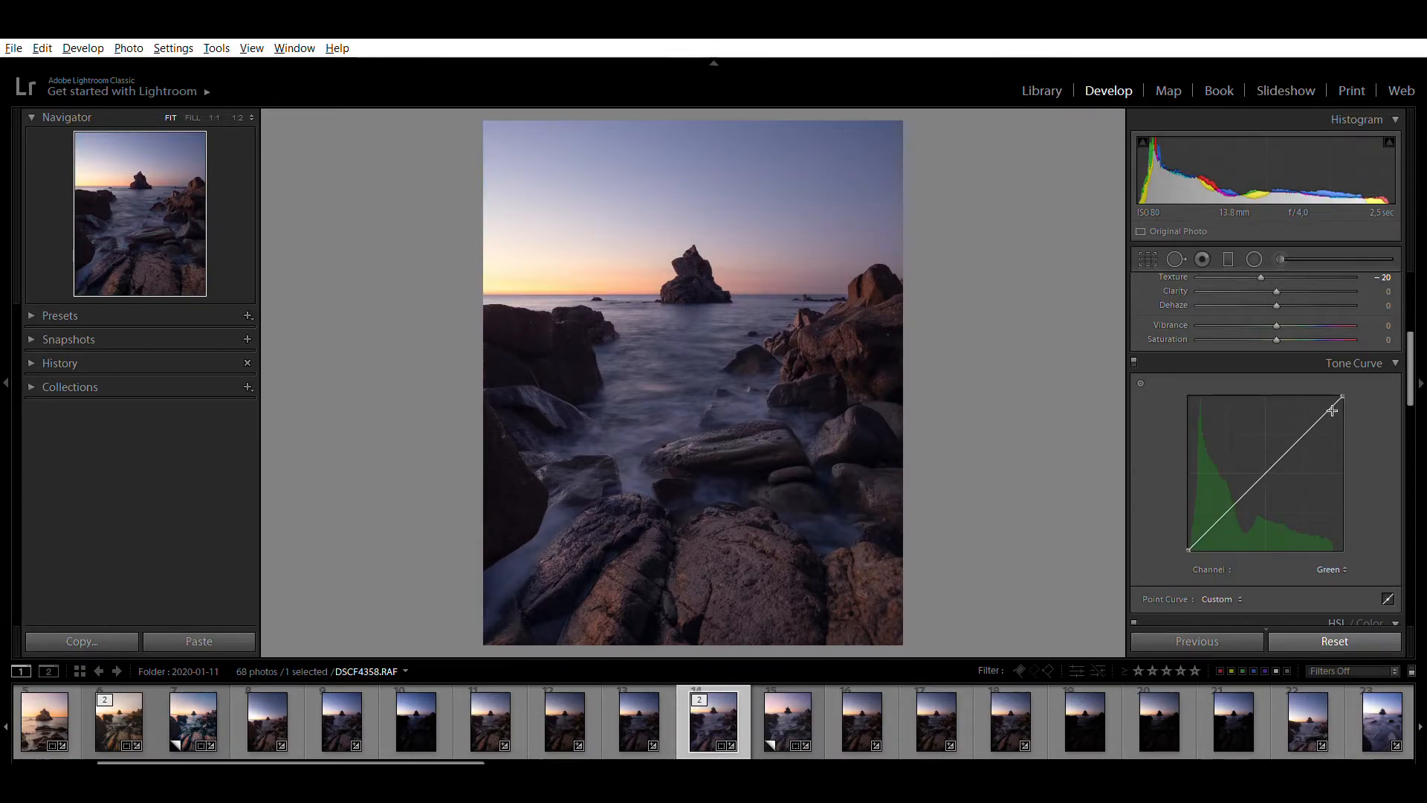
drag(1325, 413, 1319, 426)
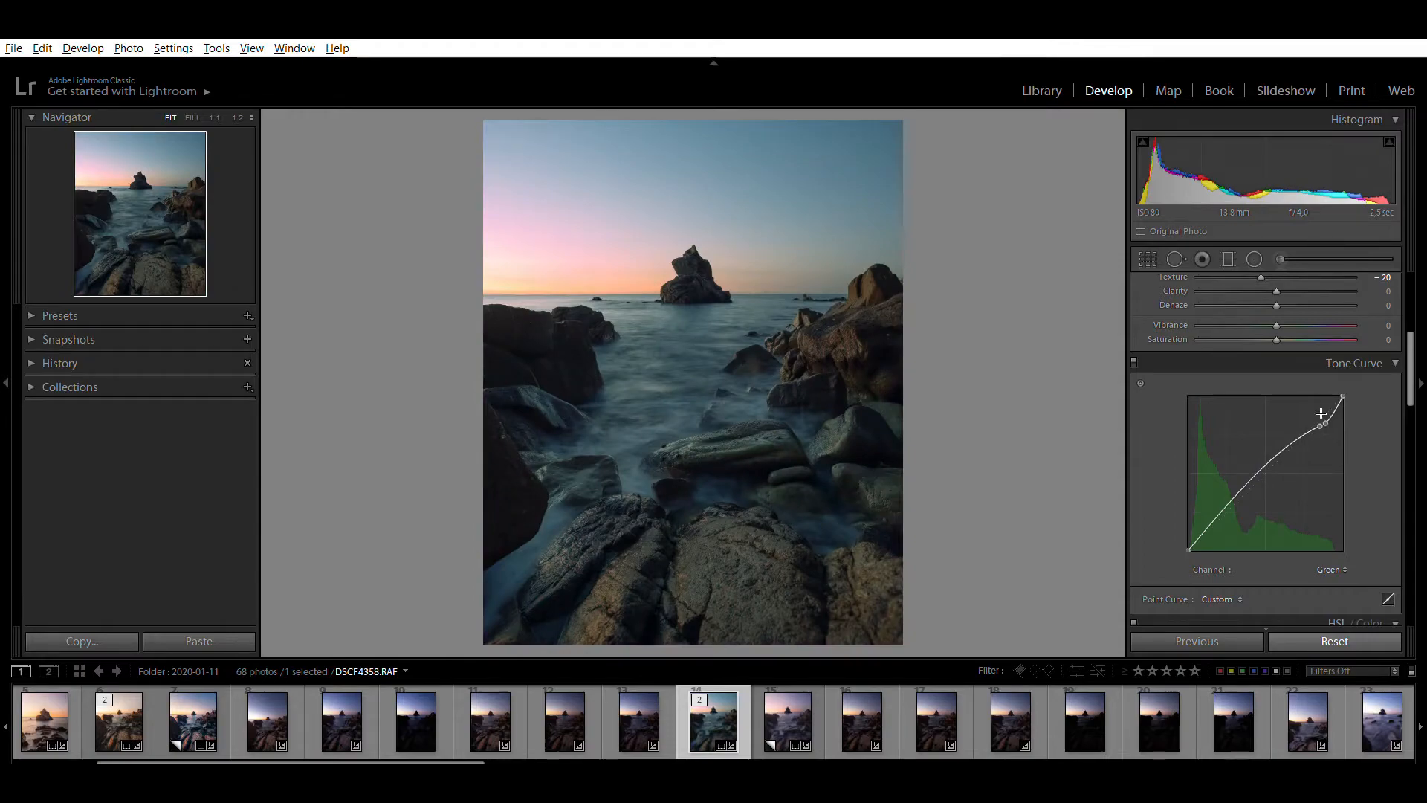
drag(1320, 420, 1332, 404)
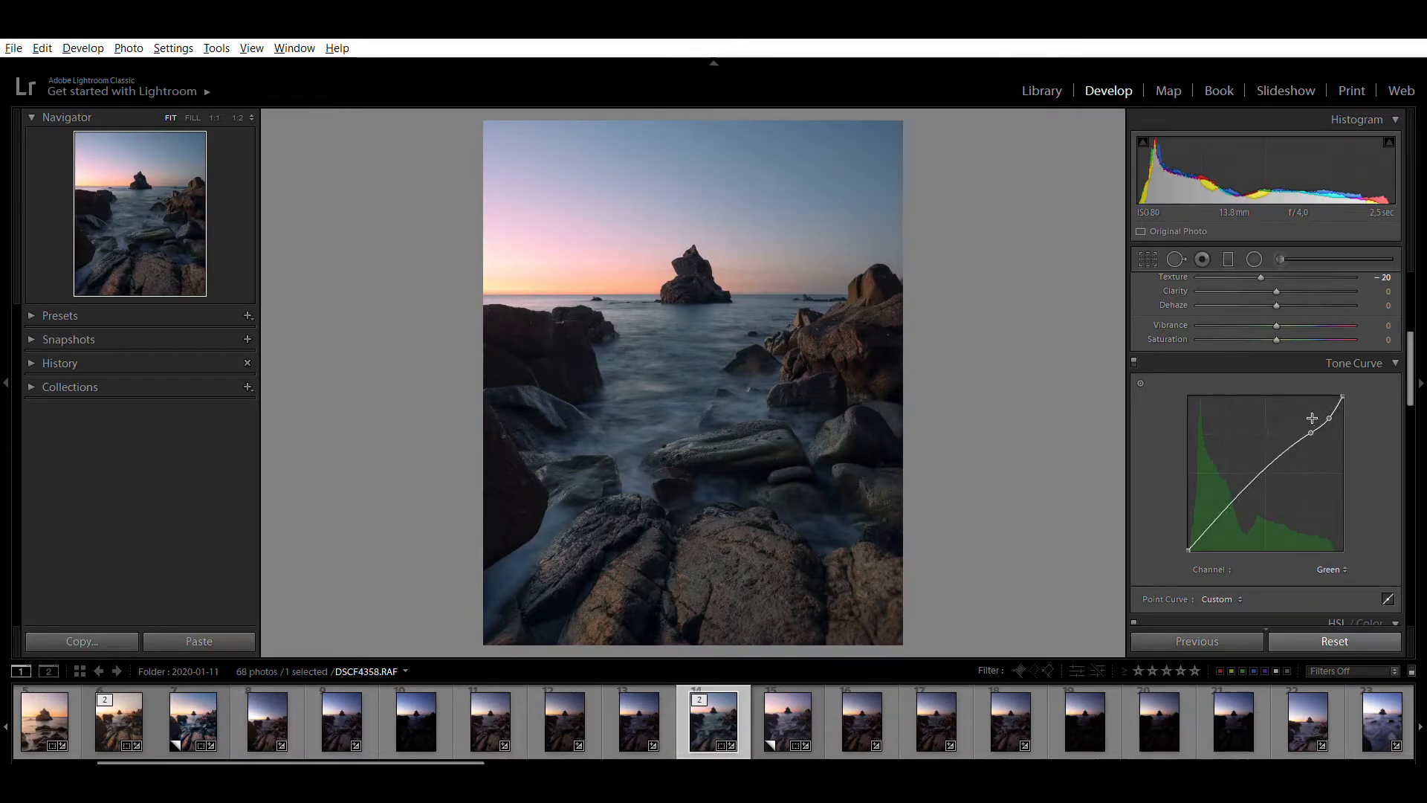
drag(1267, 455, 1265, 457)
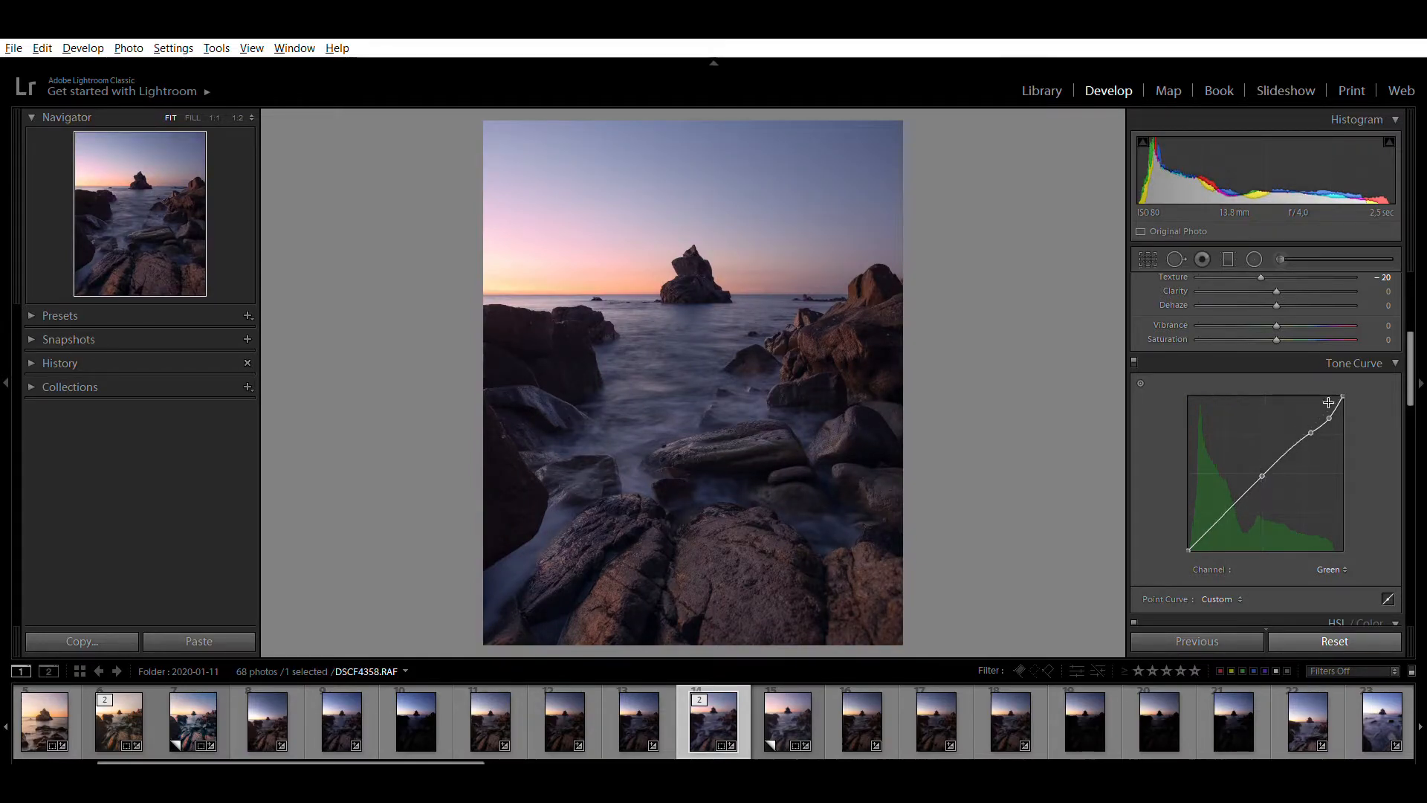
drag(1328, 402, 1327, 401)
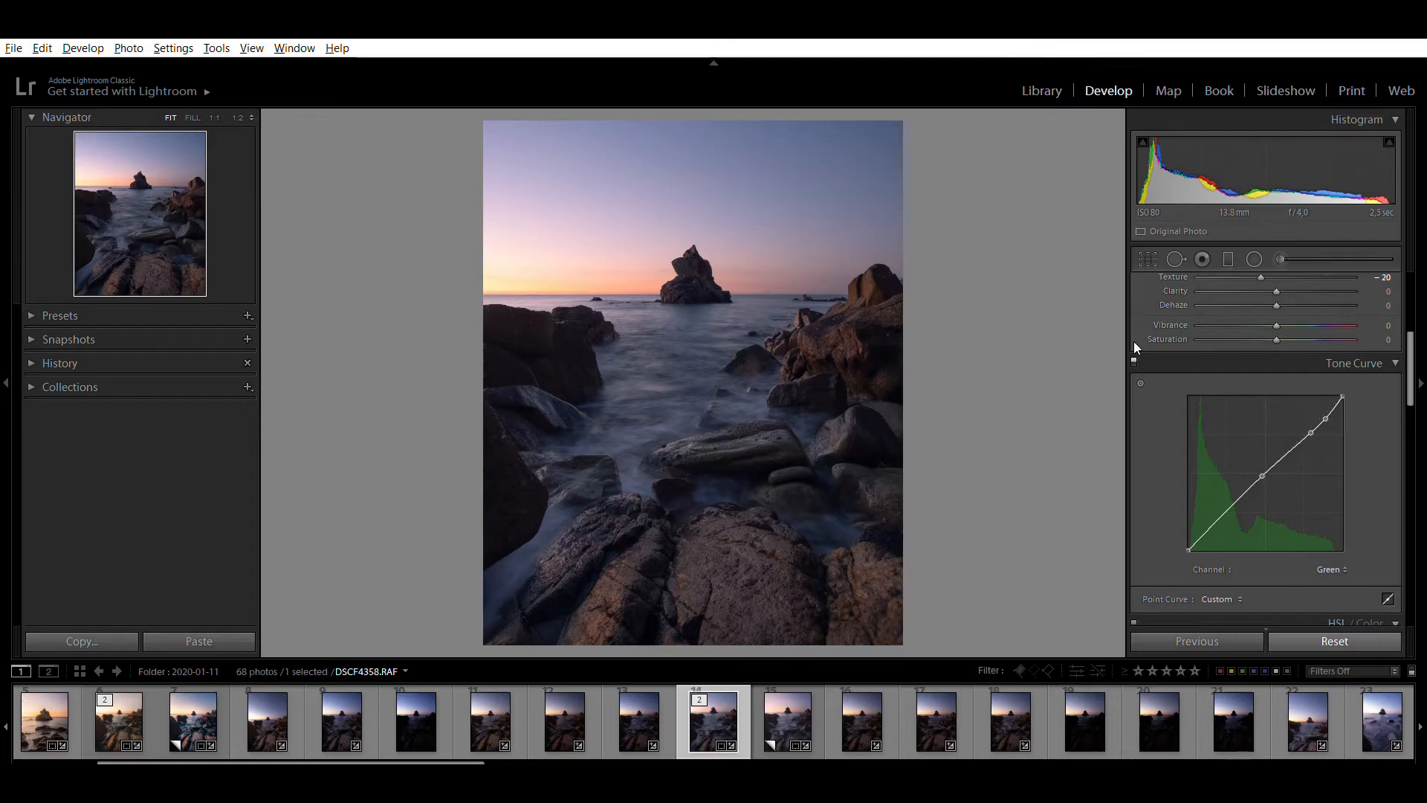
click(782, 706)
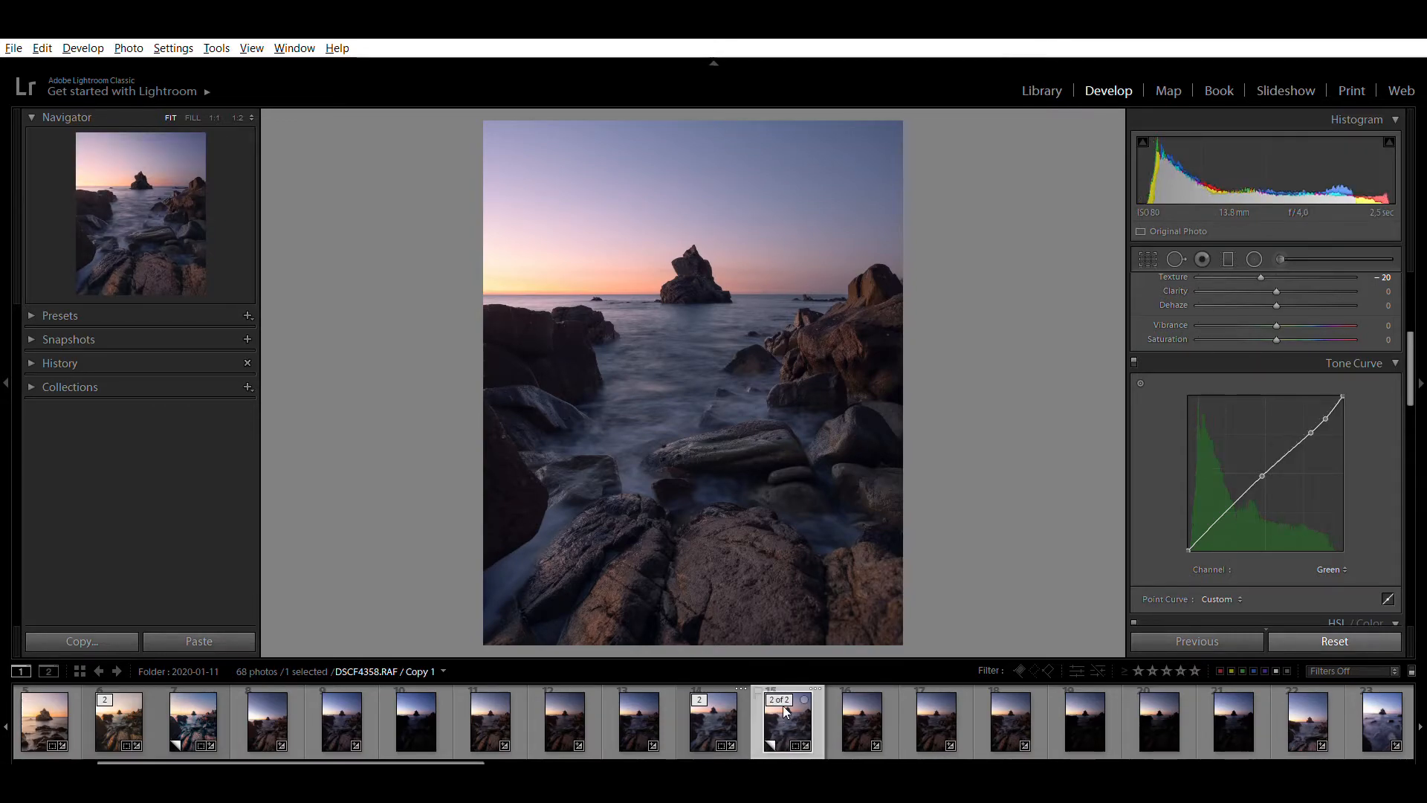
click(712, 701)
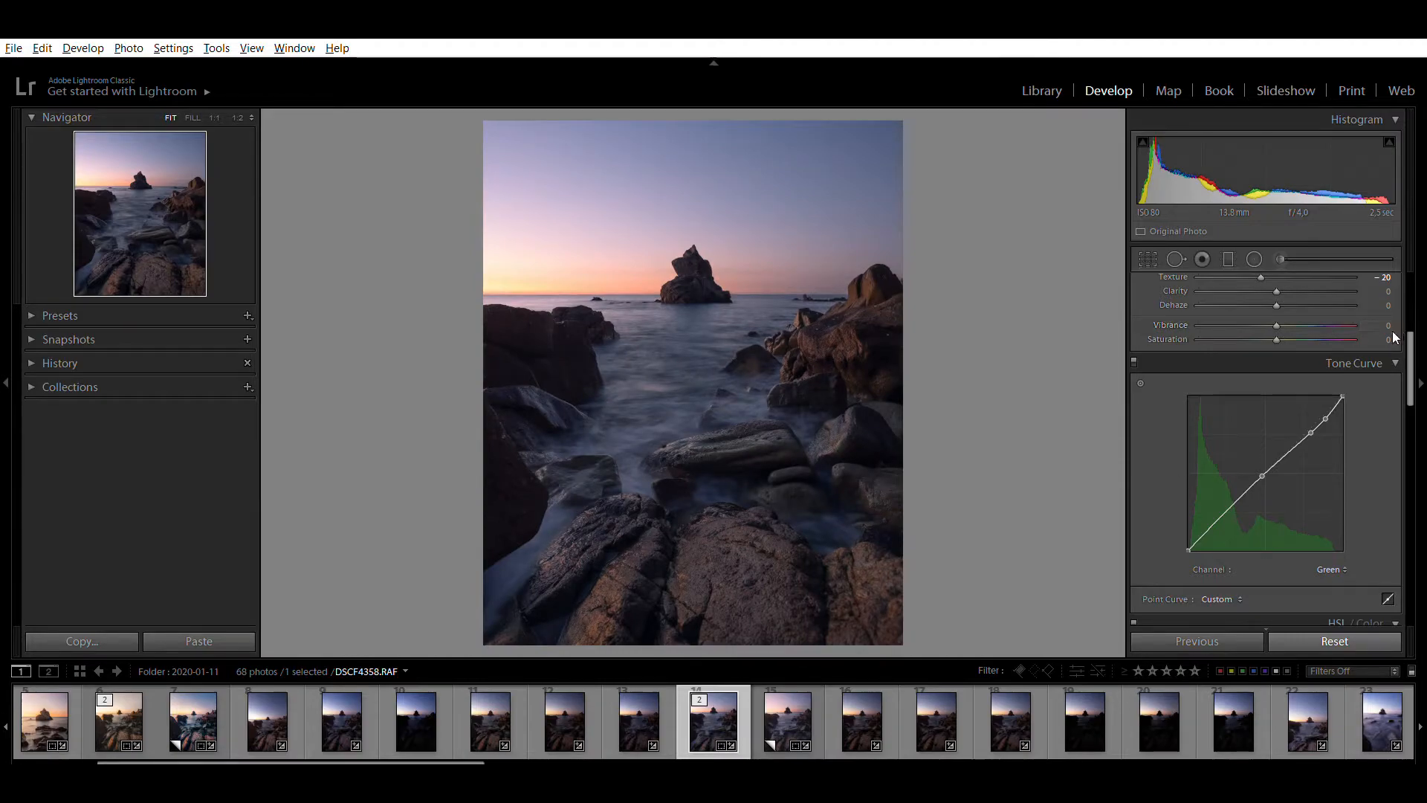
In HSL, adjust the Orange and Blue hues and compare the photo with the HSL adjustments switched off and on
drag(1411, 393, 1411, 391)
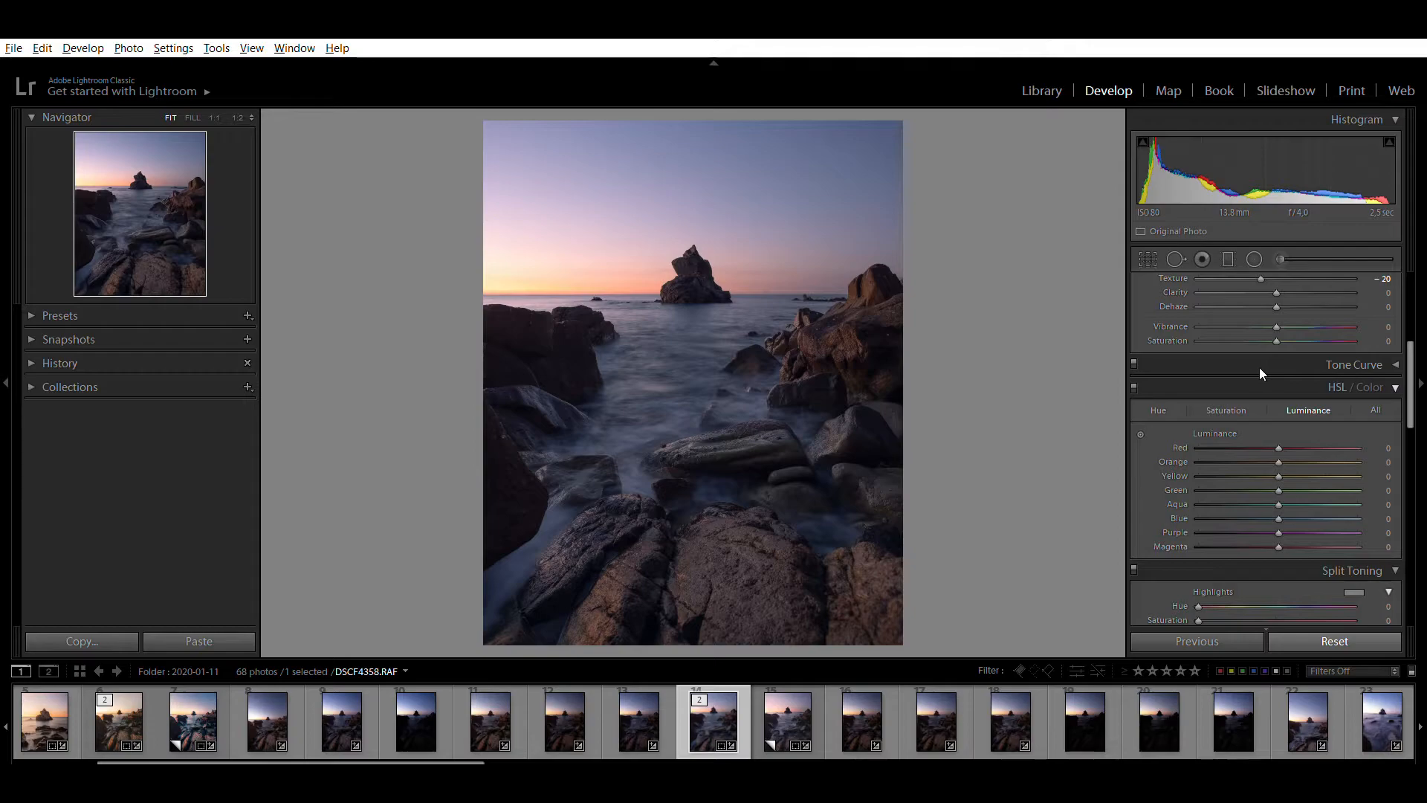
scroll(1259, 367, up, 4)
click(1390, 286)
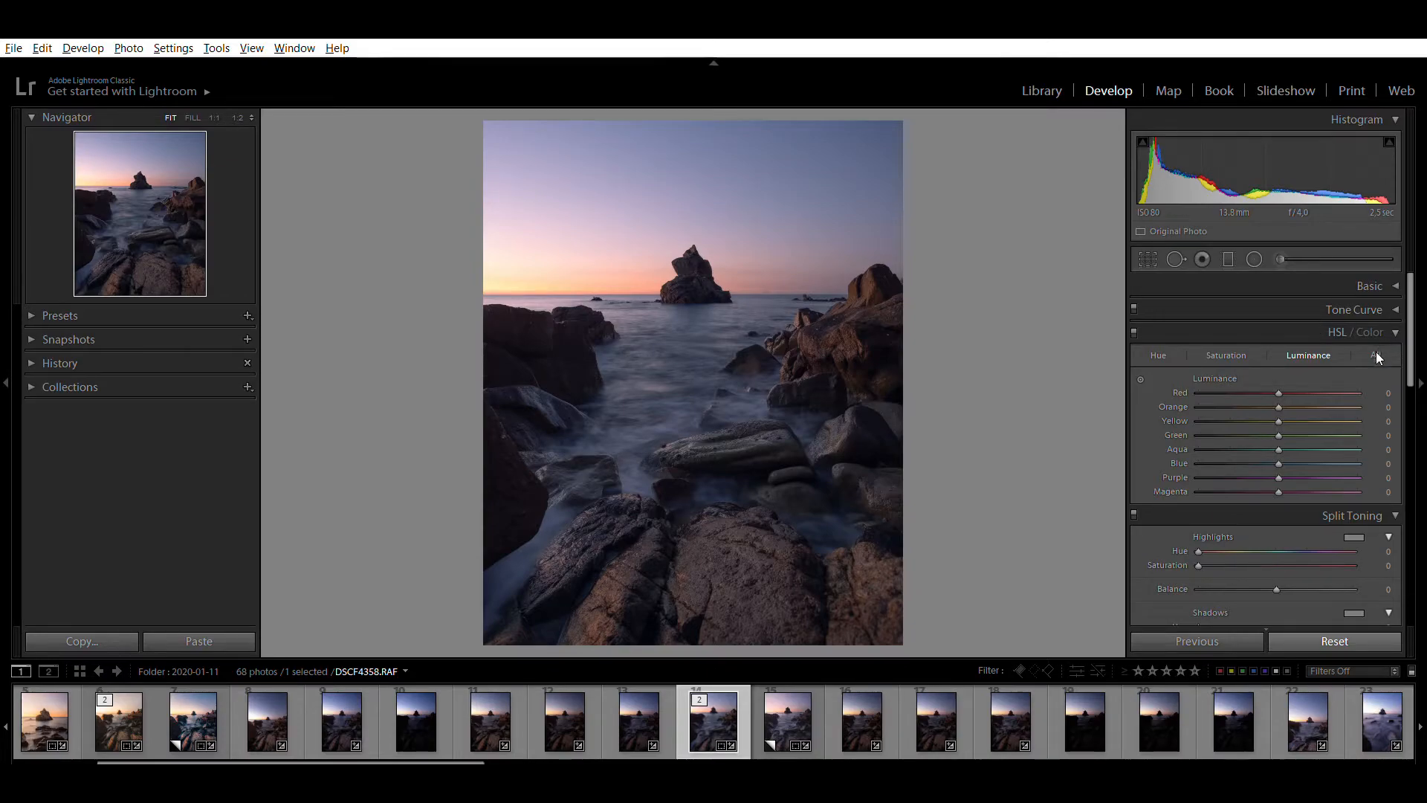
click(1161, 342)
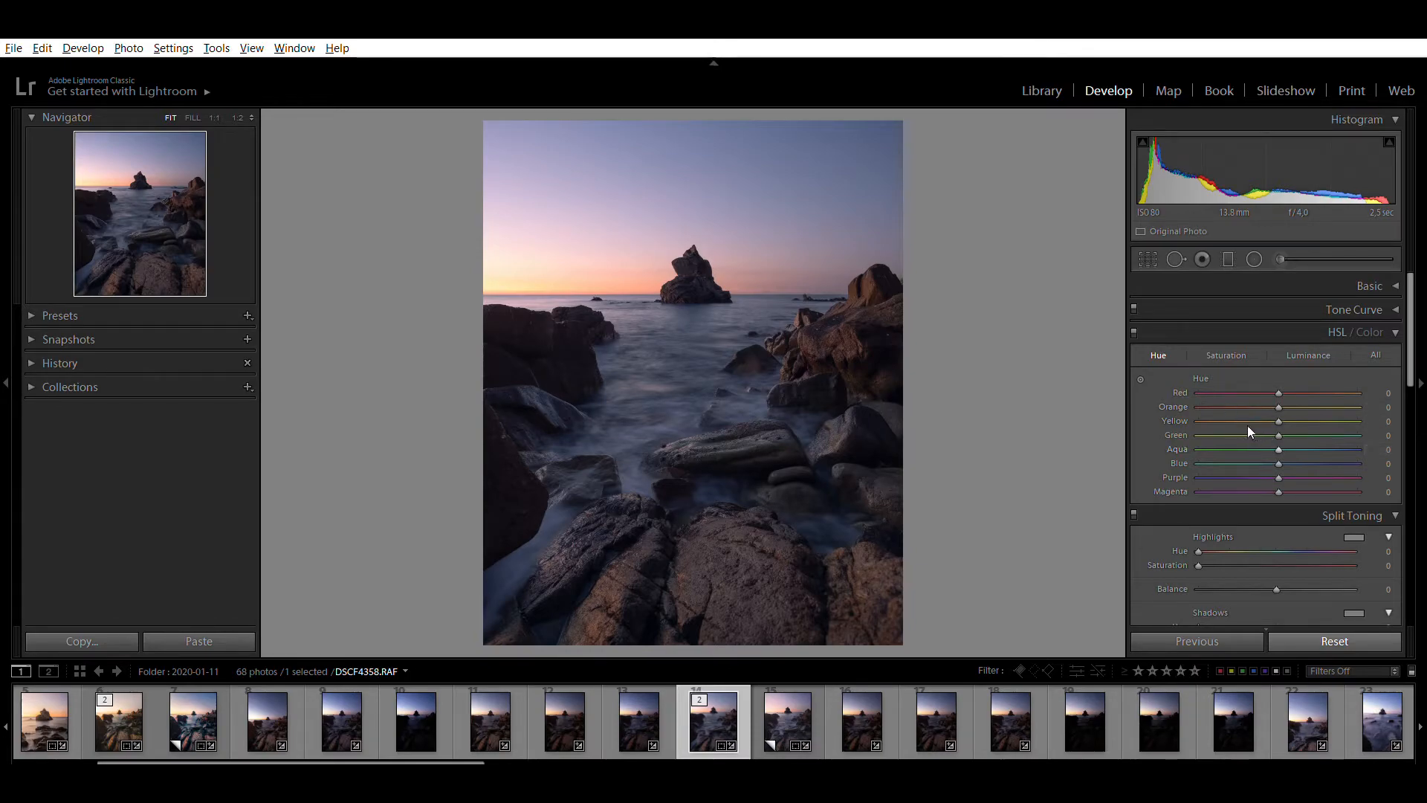
mouse_move(1278, 400)
mouse_down()
mouse_move(1309, 400)
mouse_move(1294, 404)
mouse_up()
drag(1296, 389, 1264, 399)
mouse_move(1280, 451)
mouse_down()
mouse_move(1312, 447)
mouse_move(1195, 447)
mouse_move(1326, 454)
mouse_move(1285, 455)
mouse_up()
mouse_move(1291, 457)
mouse_down()
mouse_move(1342, 452)
mouse_move(1285, 452)
mouse_up()
click(1136, 319)
click(1137, 319)
Raise the Orange saturation in HSL, and try a lower Blue saturation before resetting it
click(1225, 355)
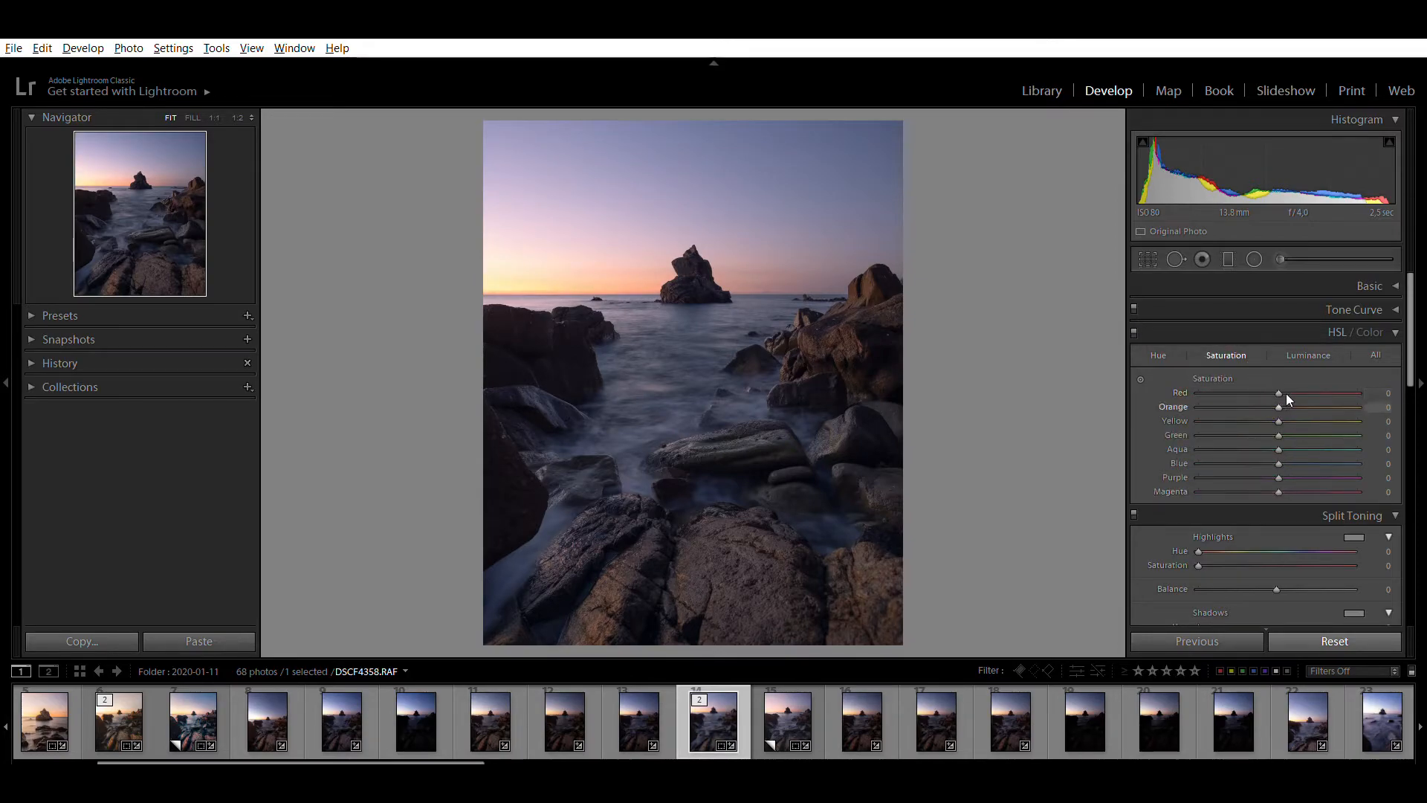
drag(1278, 407, 1315, 368)
click(1134, 330)
click(1134, 330)
drag(1329, 445, 1253, 441)
double_click(1175, 446)
Set the Blue luminance to +32 and compare the photo with the HSL adjustments switched off and on
click(1307, 352)
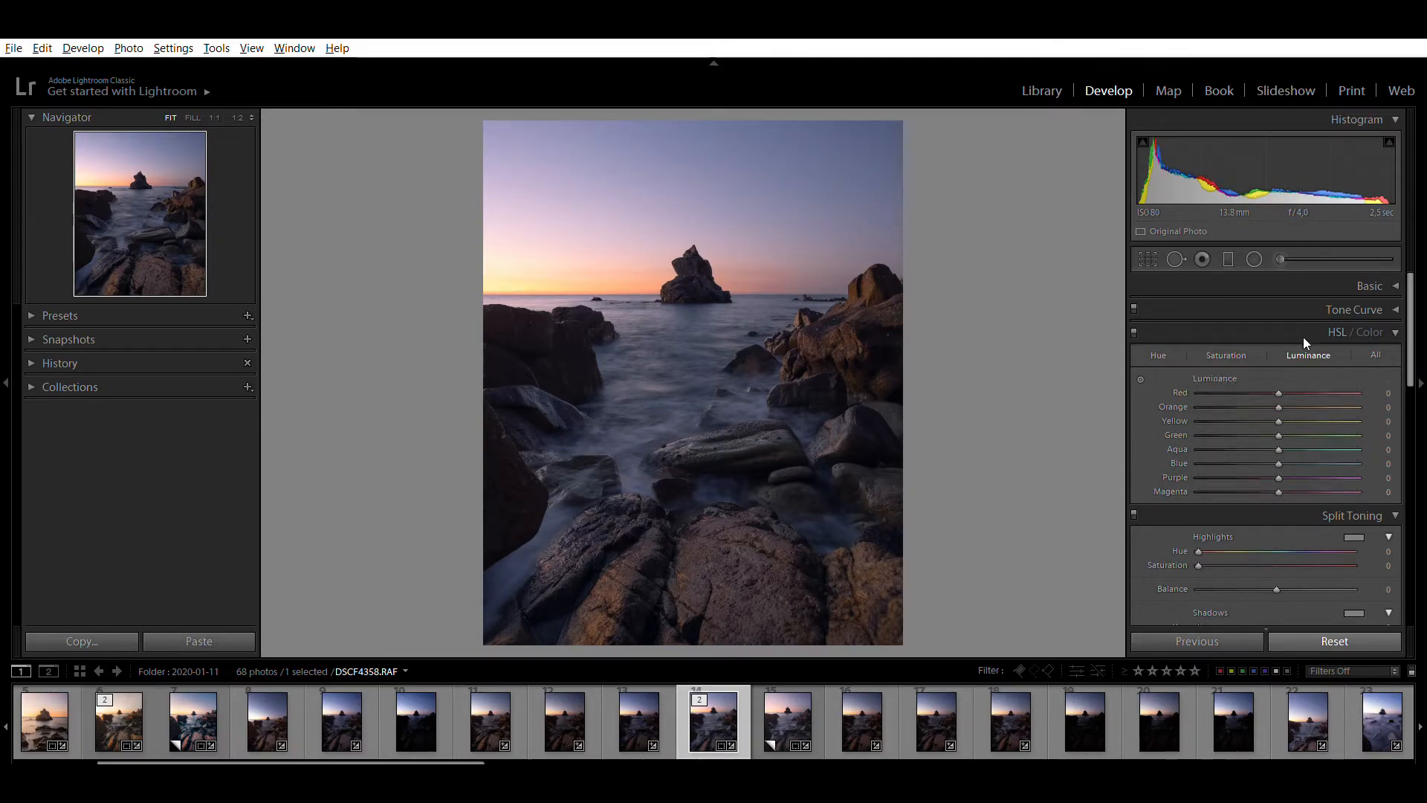
drag(1279, 446, 1310, 449)
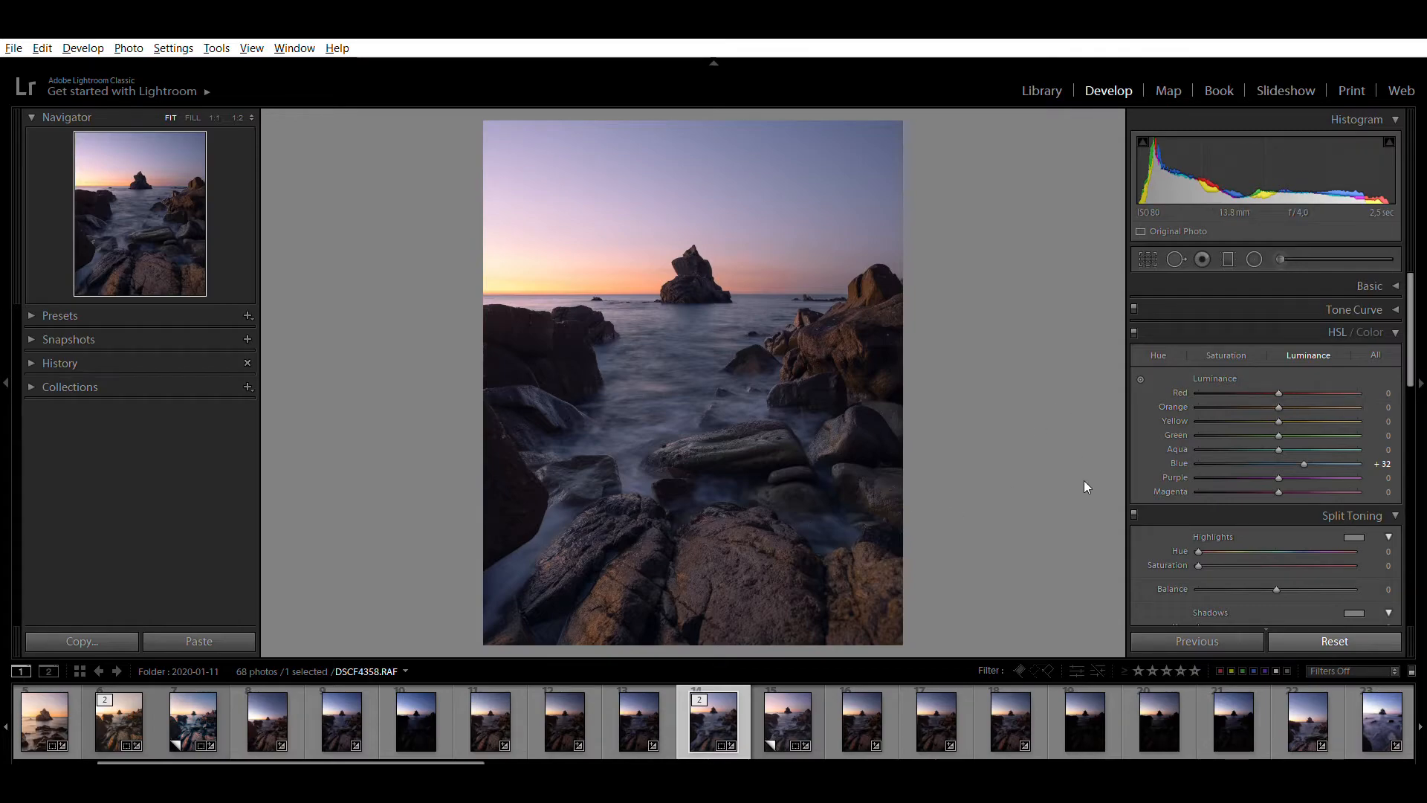
click(1131, 314)
click(1131, 313)
Set the split toning highlights to Hue 42 and Saturation 11, and the shadows to Hue 242 and Saturation 6
scroll(1149, 479, down, 1)
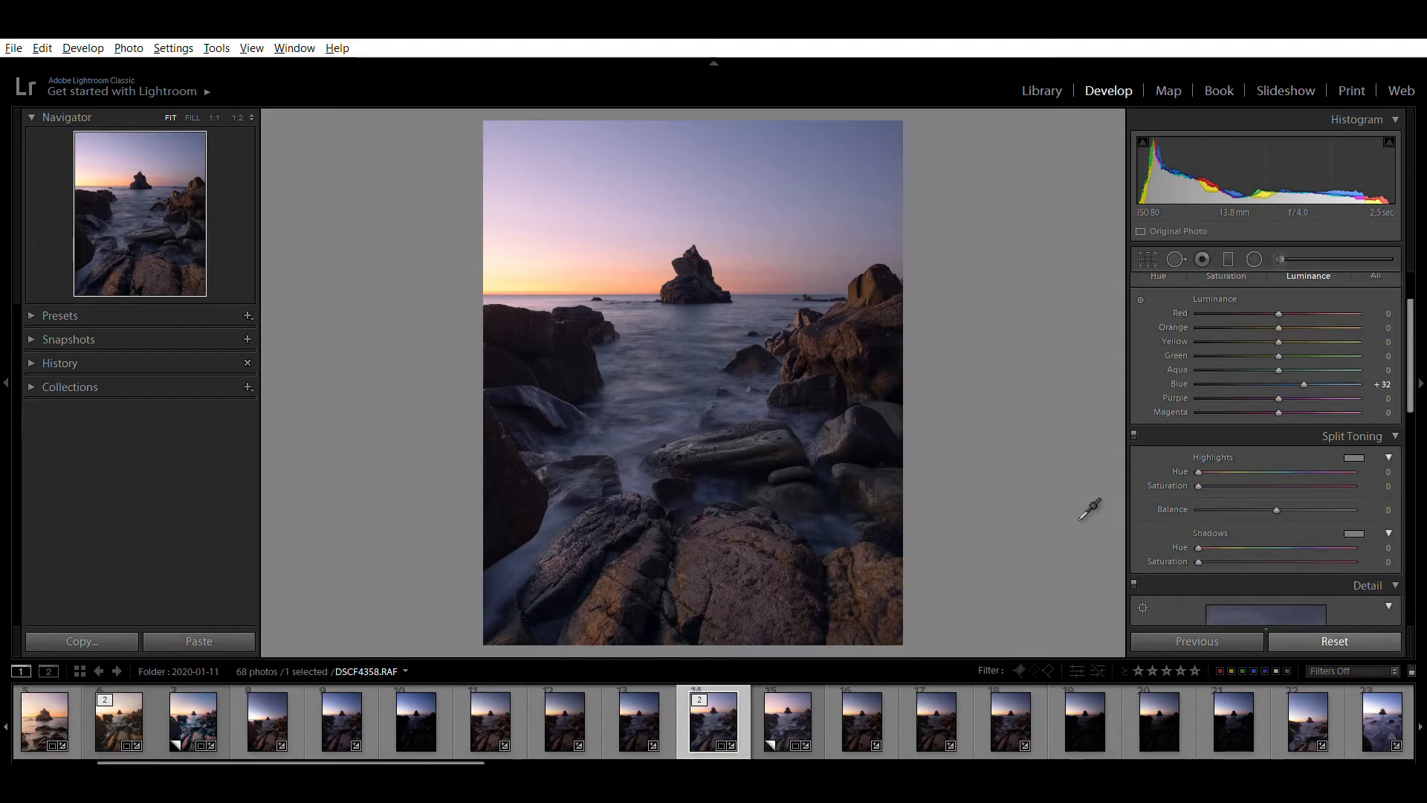
drag(1079, 520, 1085, 522)
drag(1353, 532, 1236, 594)
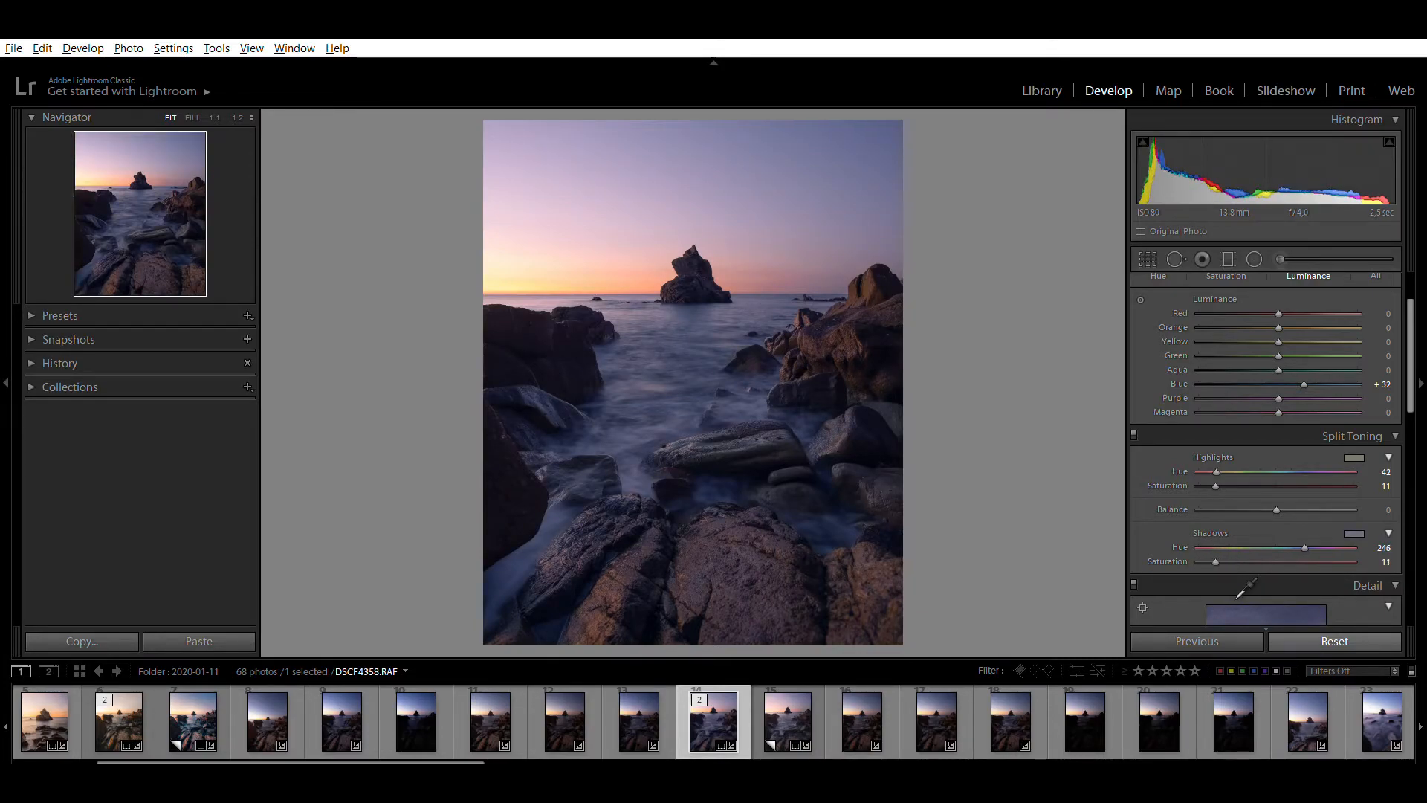
drag(1231, 597, 1237, 597)
Set the sharpening Amount to 19
scroll(1172, 500, down, 5)
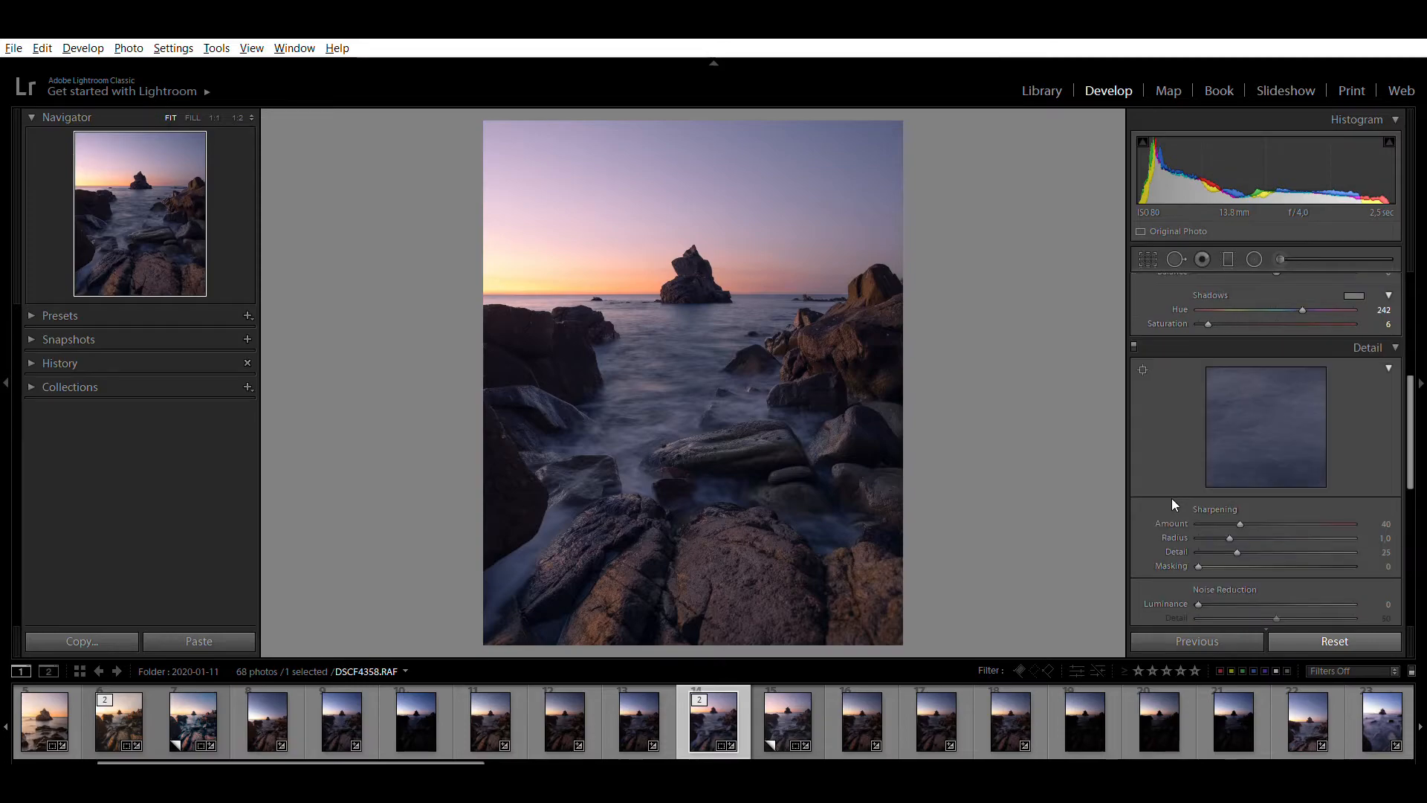
drag(1240, 523, 1217, 523)
scroll(1139, 458, down, 2)
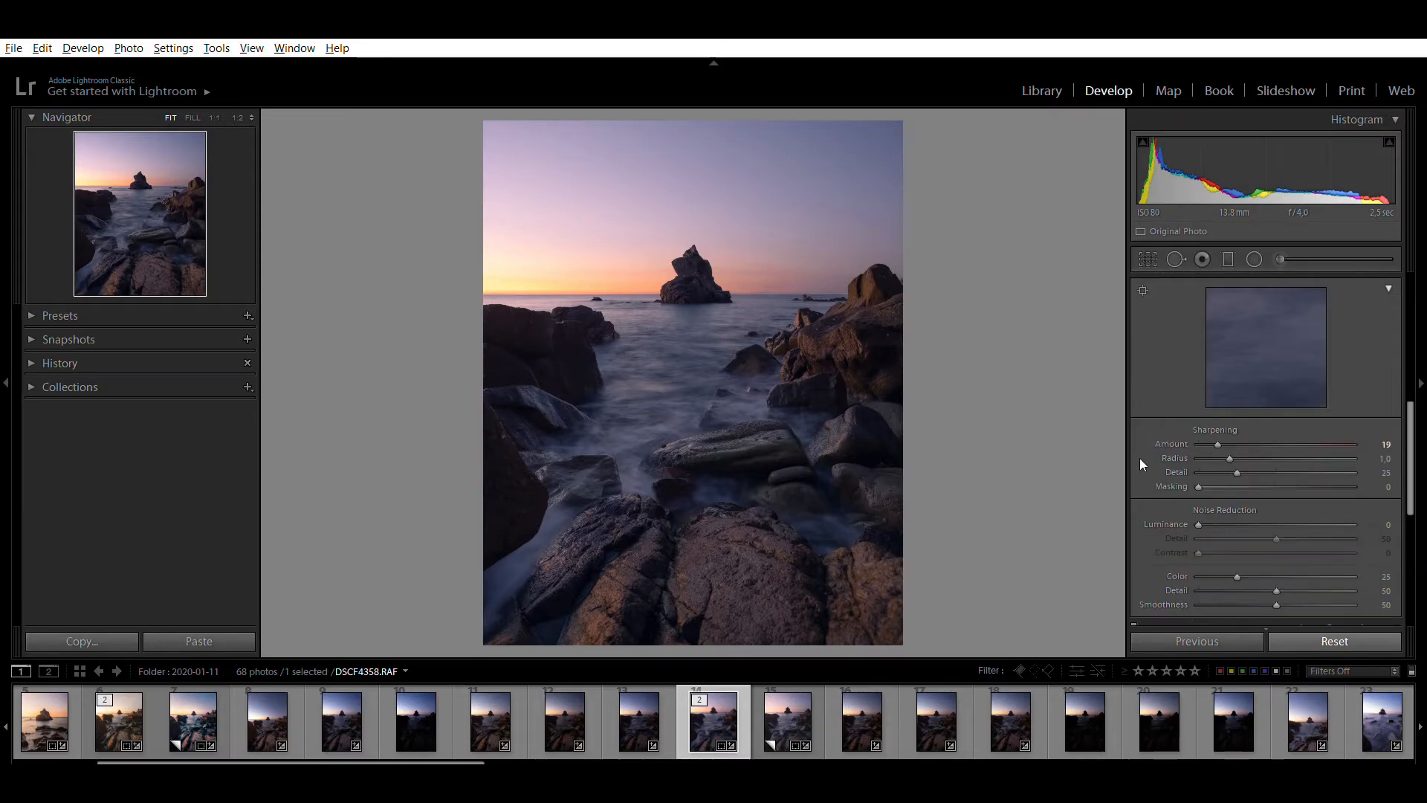
scroll(1143, 490, down, 6)
scroll(1143, 491, down, 2)
Add a large radial filter centred just outside the photo's left edge above the horizon, and reset its Exposure to 0
scroll(1143, 490, up, 9)
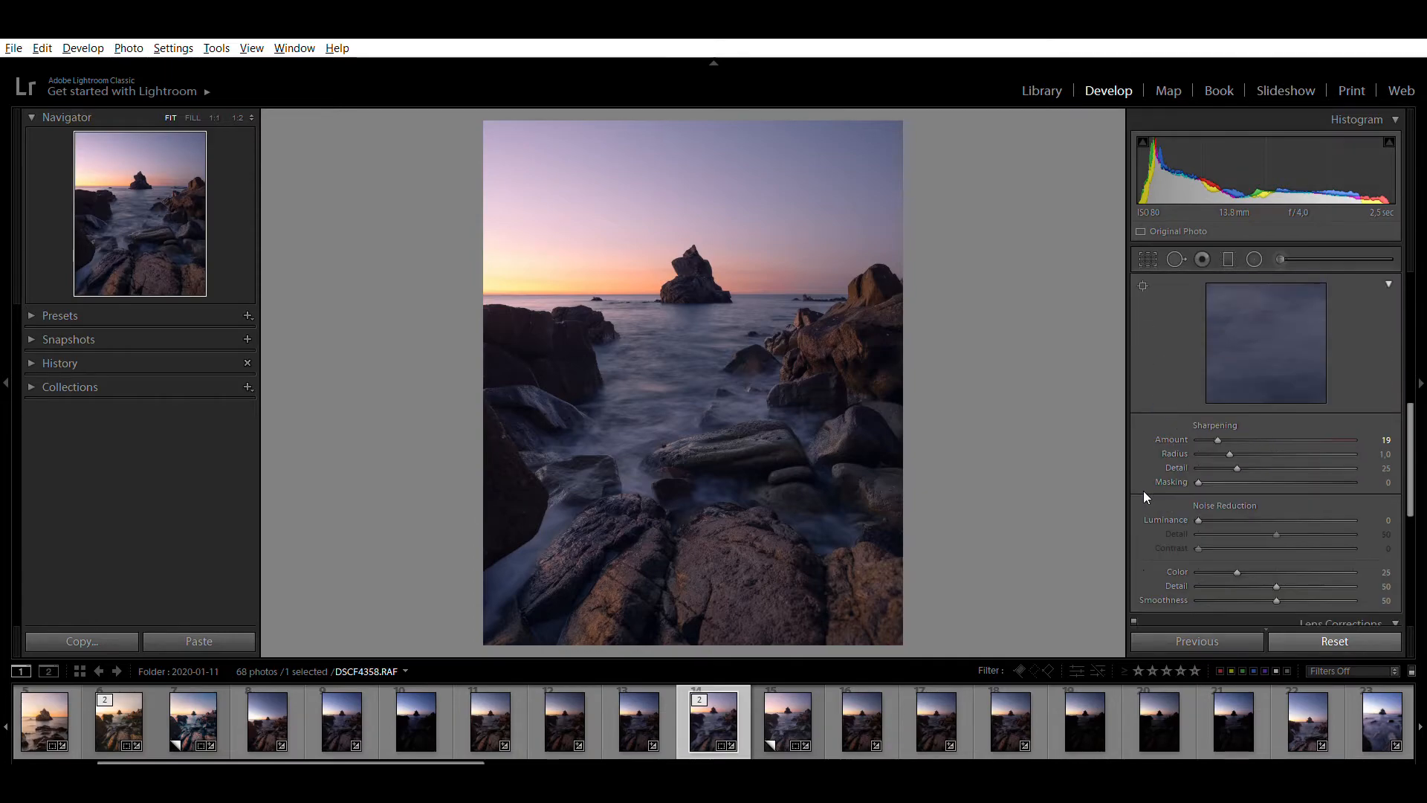
scroll(1143, 491, up, 5)
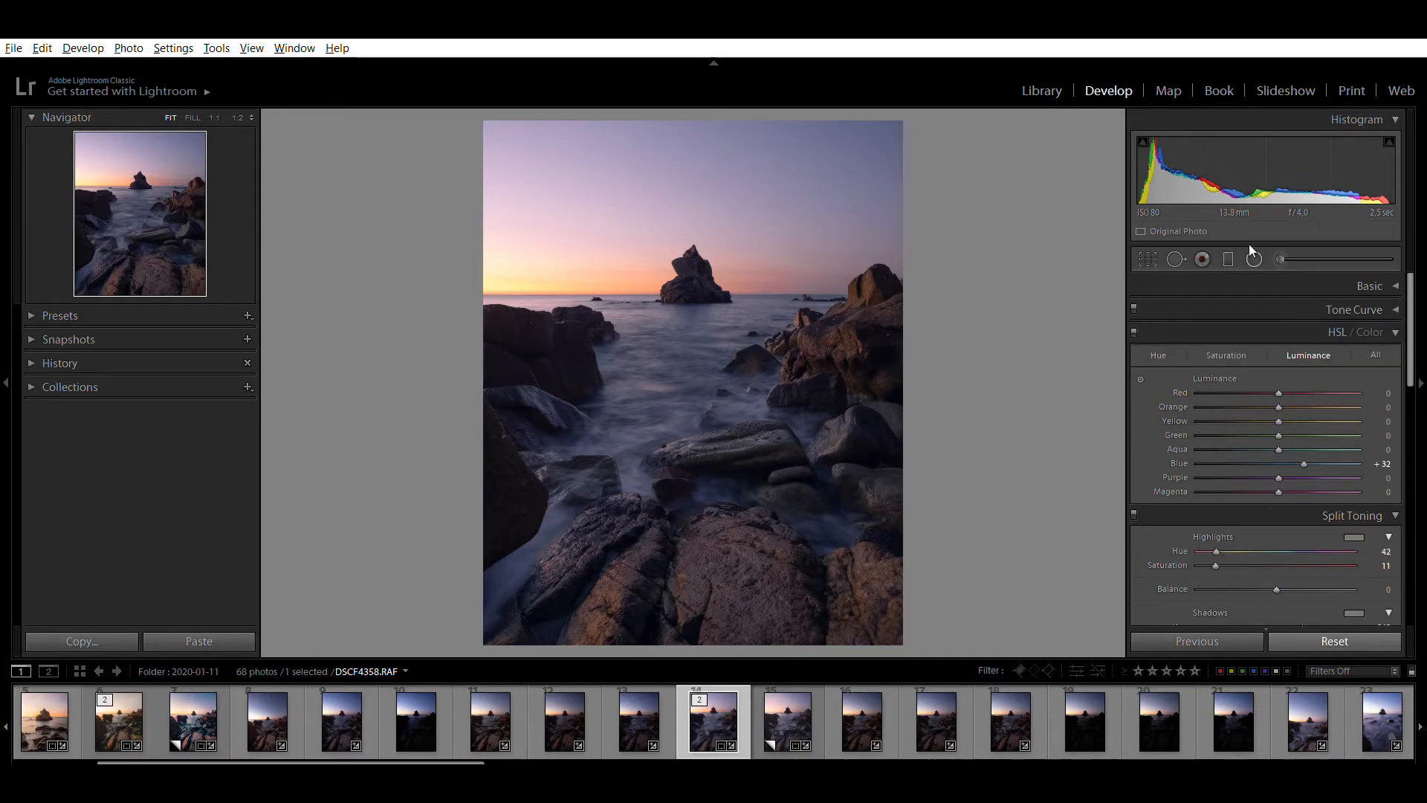
key(shift+m)
drag(408, 194, 751, 450)
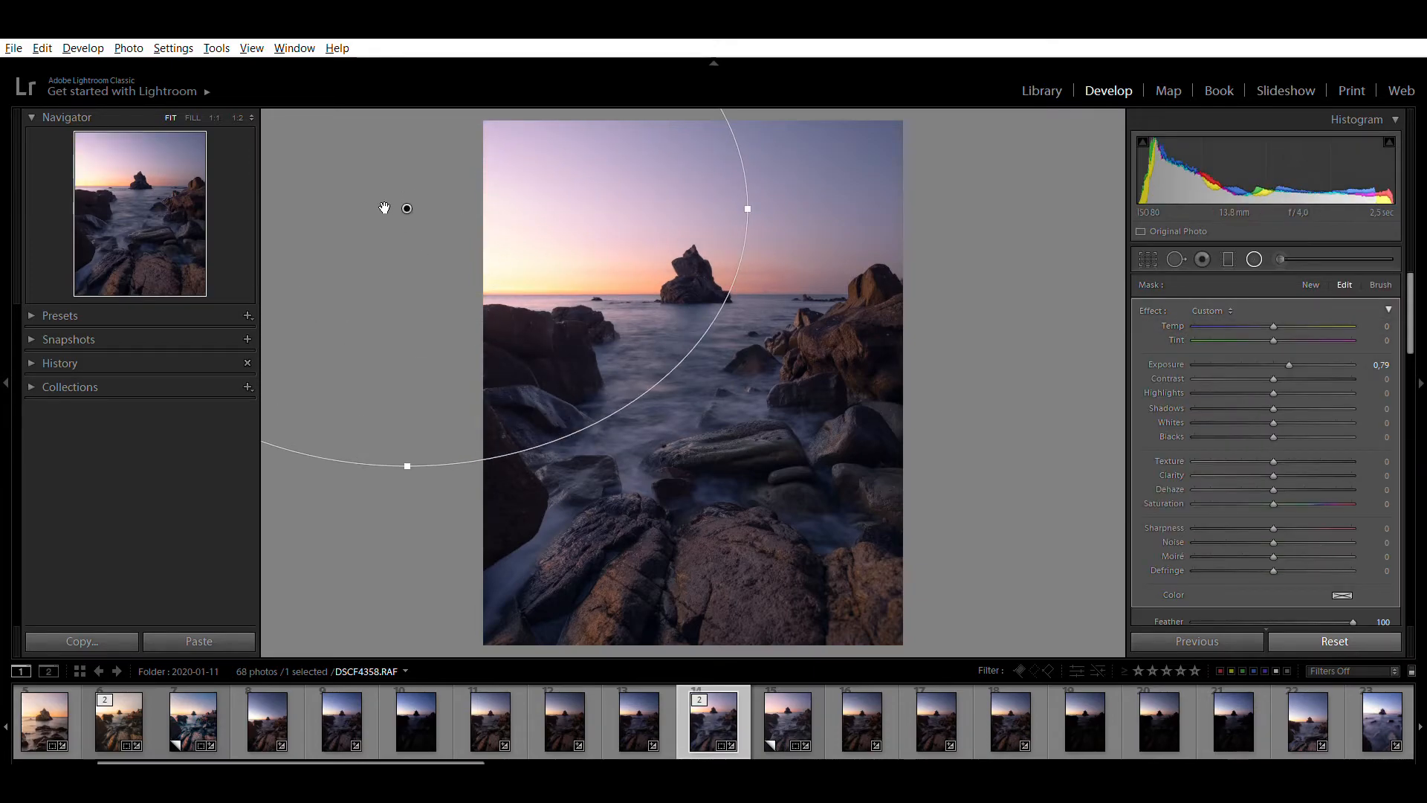
drag(414, 197, 467, 247)
double_click(1161, 346)
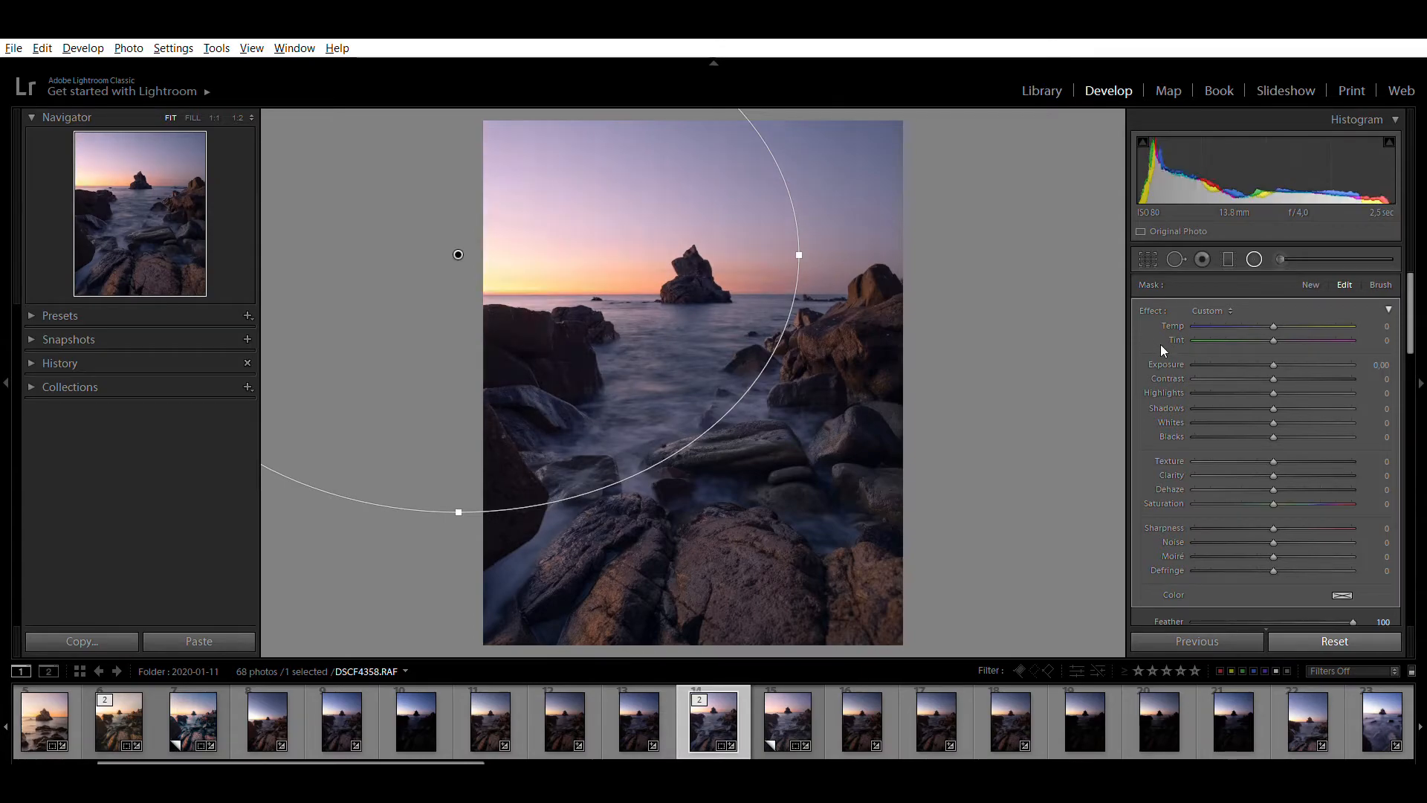
Set the radial filter's Dehaze to −26 and Exposure to 0,04, and compare the photo with the filter switched off and on
click(1245, 473)
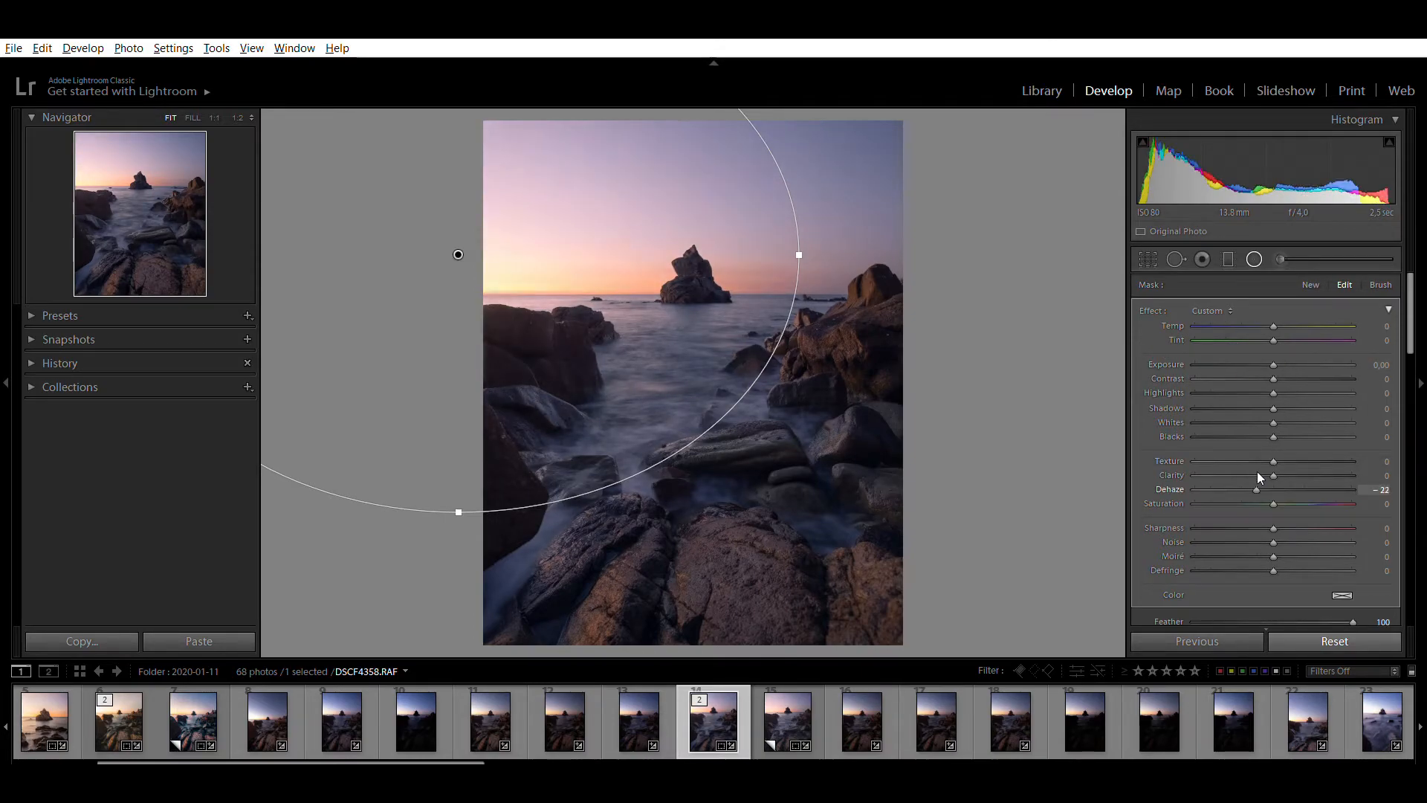
mouse_move(1247, 472)
mouse_down()
mouse_move(1188, 467)
mouse_move(1253, 465)
mouse_up()
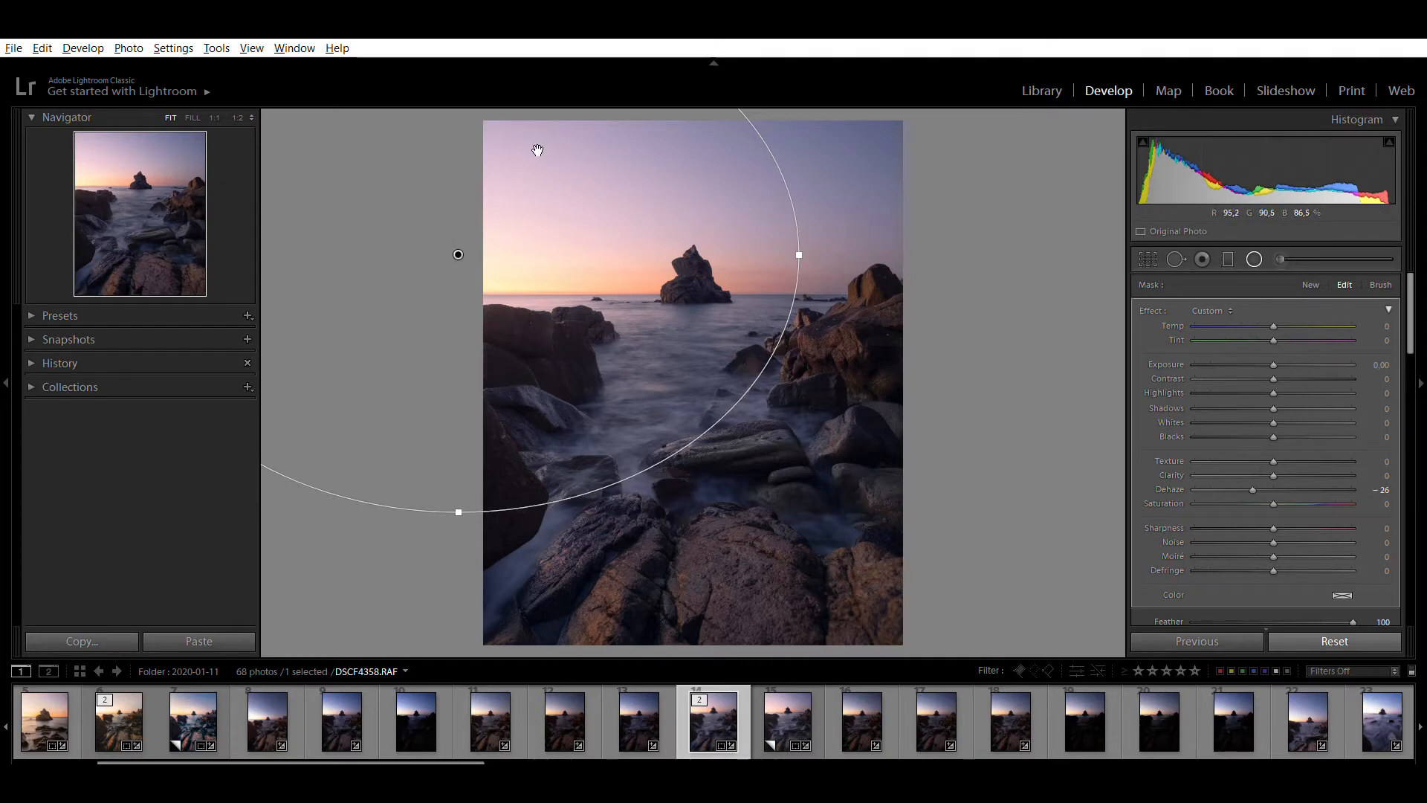
mouse_move(1273, 364)
mouse_down()
mouse_move(1335, 344)
mouse_move(1278, 341)
mouse_up()
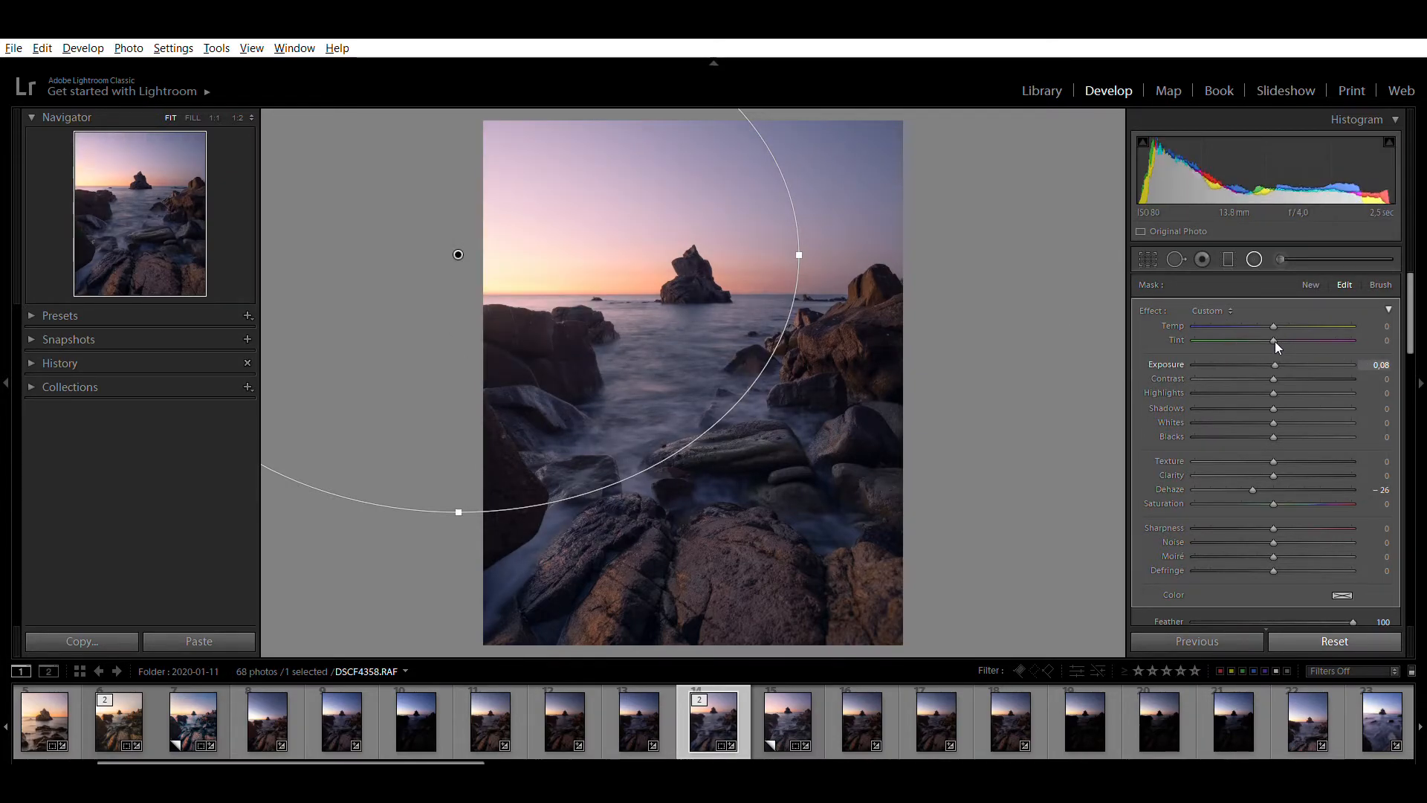
drag(1278, 341, 1274, 340)
scroll(1149, 580, down, 3)
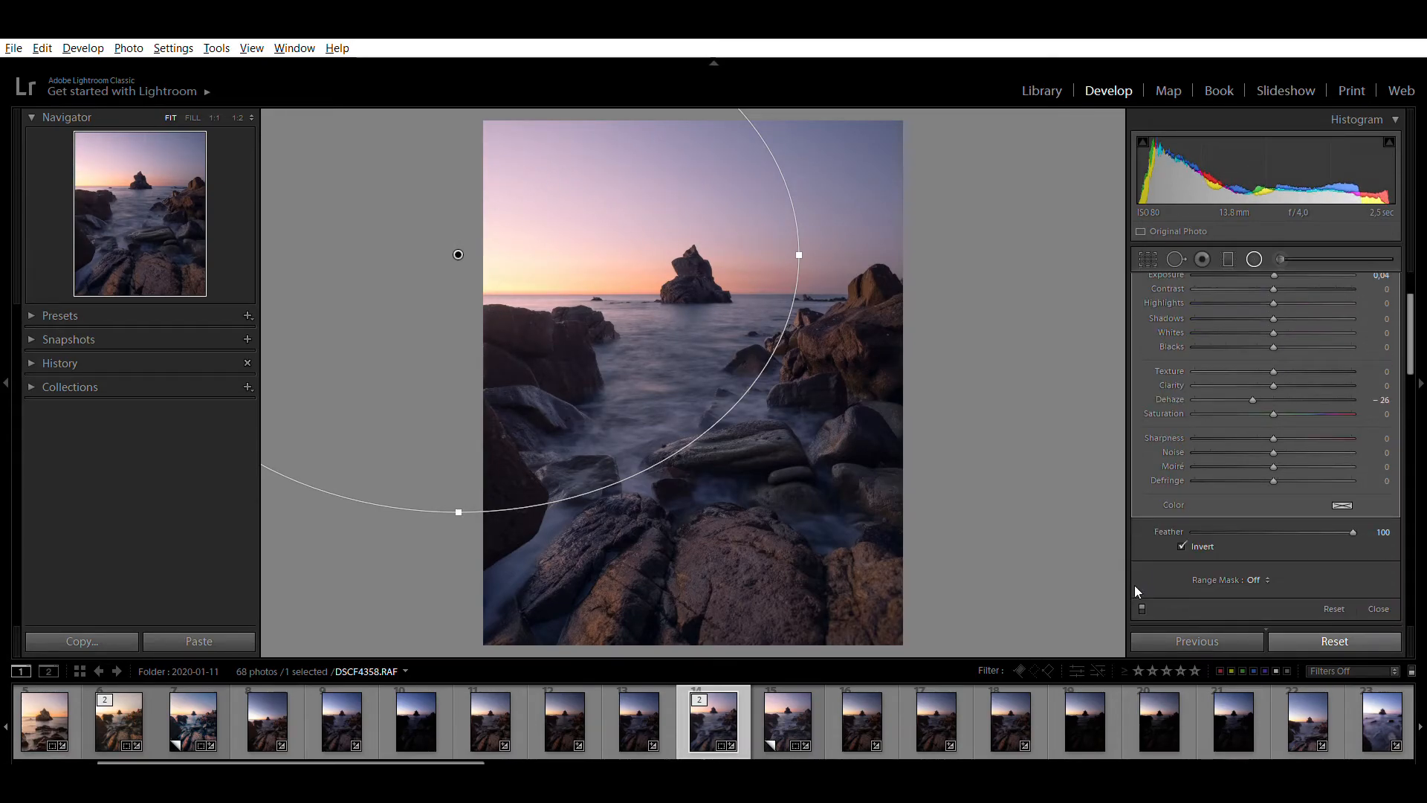
click(1141, 593)
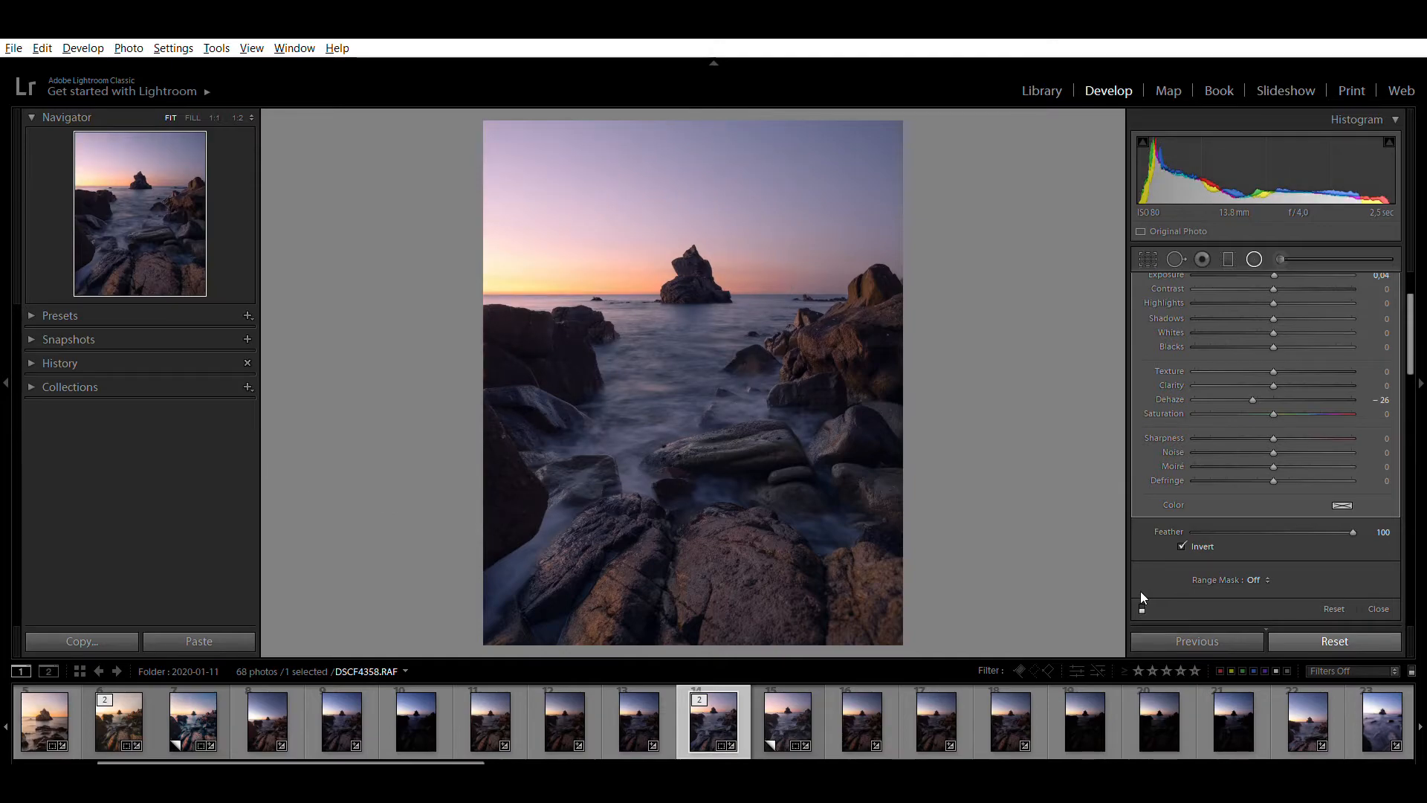
click(1141, 592)
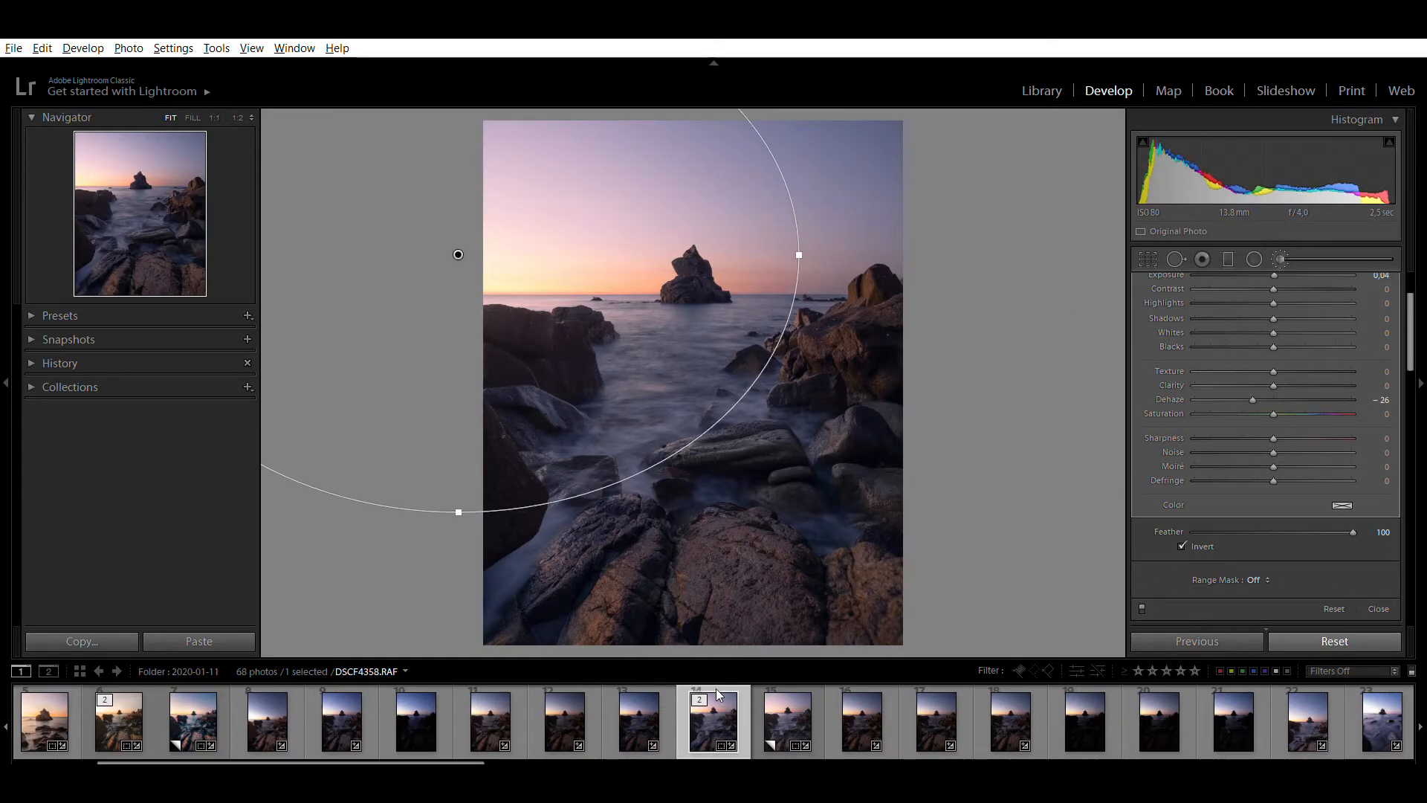
Leave the local adjustment tools and compare the edited photo with its virtual copy
key(k)
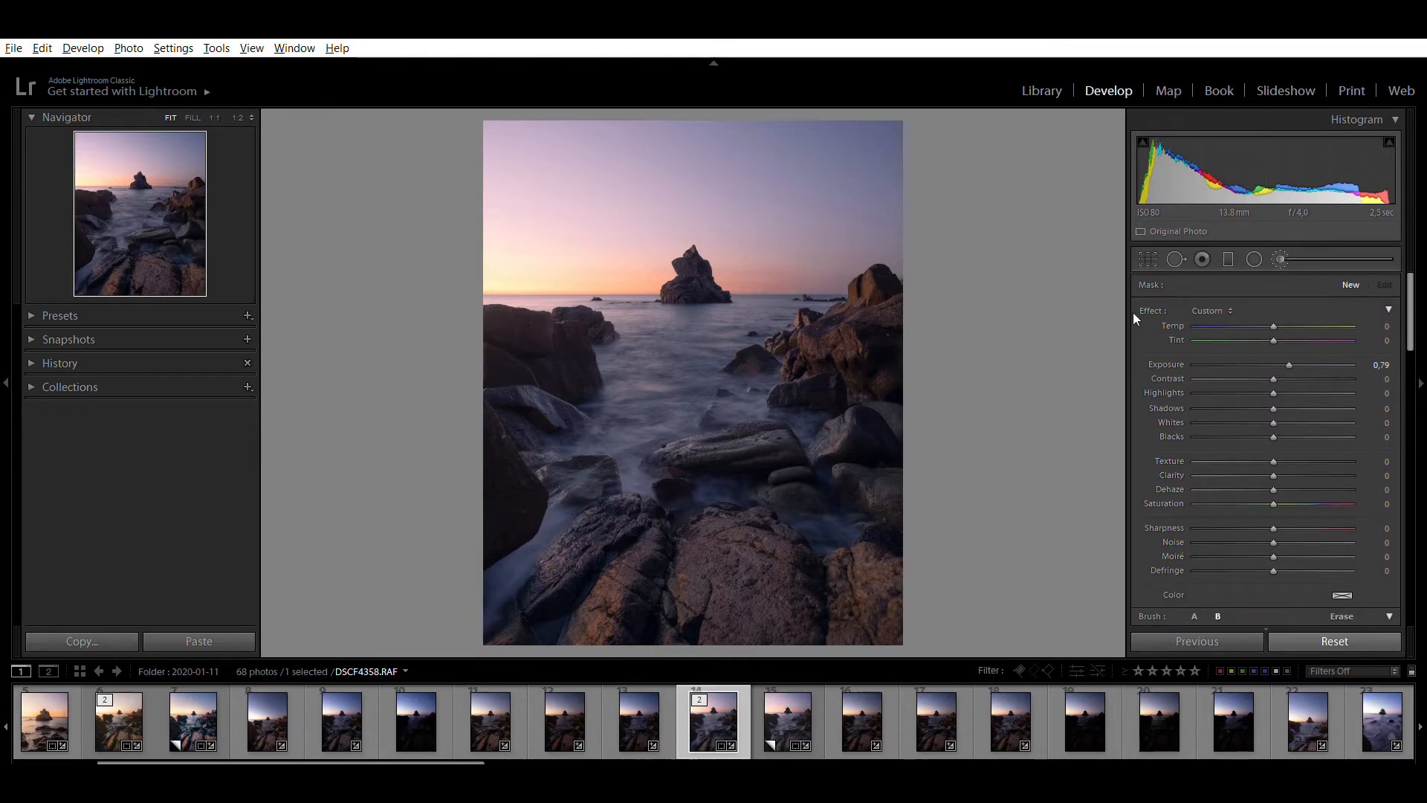
click(1278, 257)
click(771, 720)
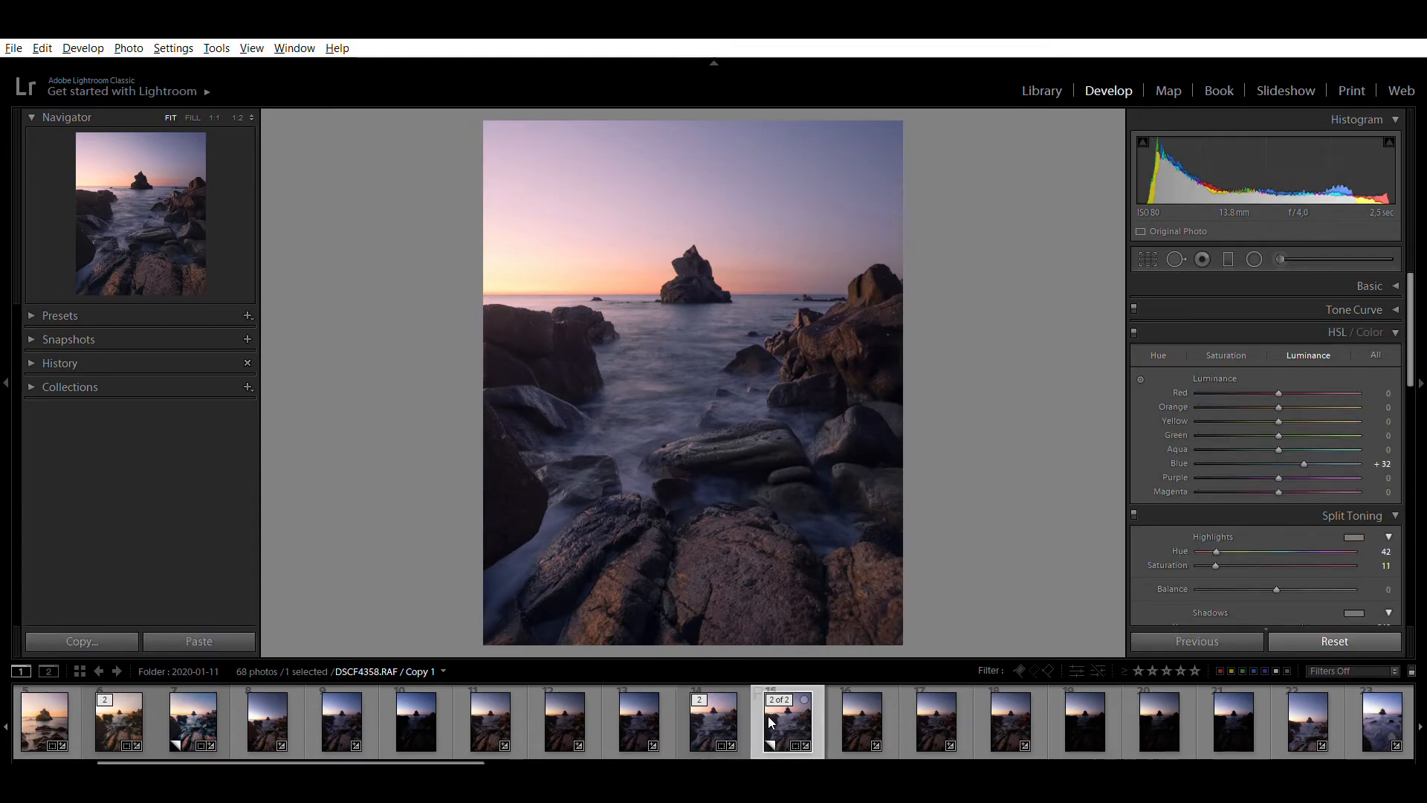
key(Left)
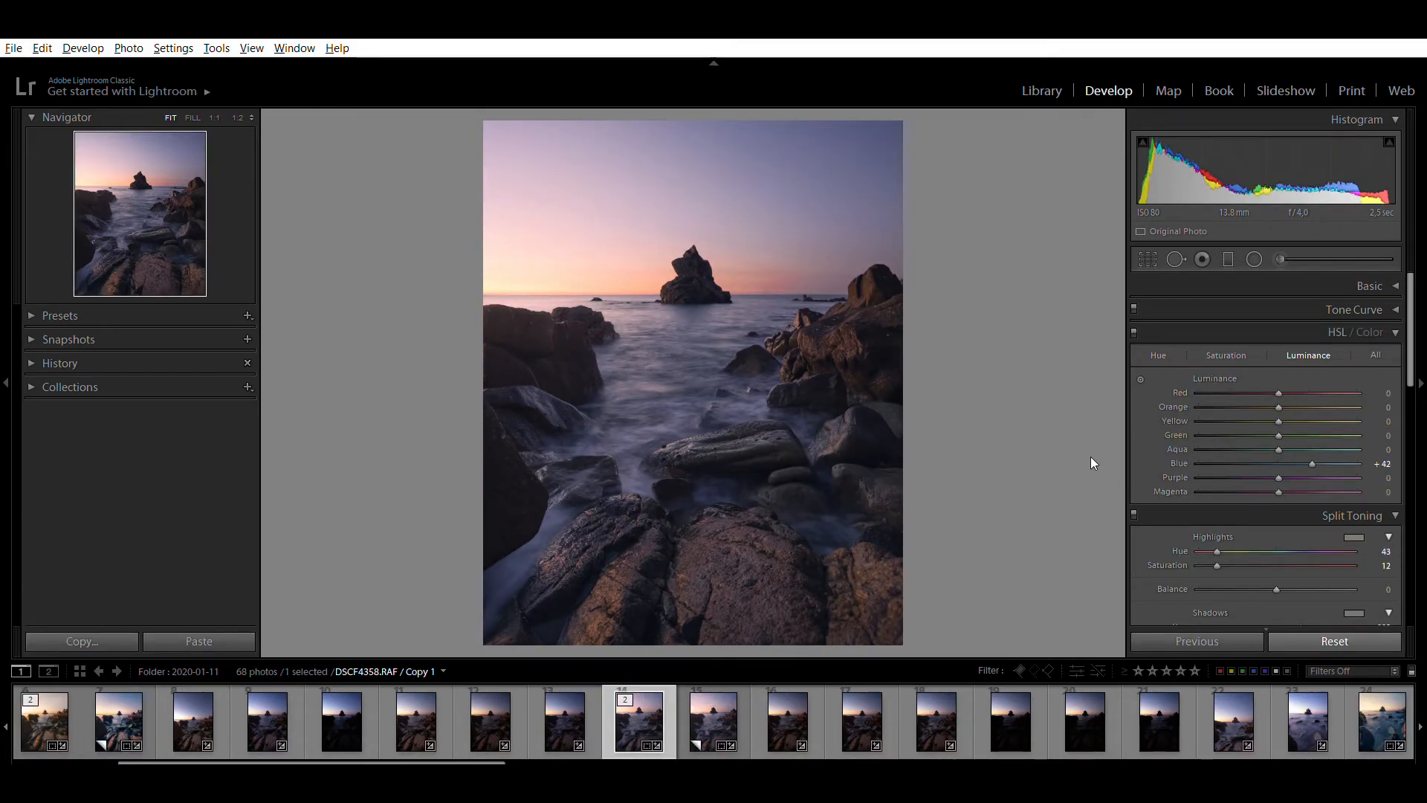
Shape the RGB point curve with a lifted black point, lowered shadows and raised highlights, and compare the photo with the tone curve off and on
key(ctrl+2)
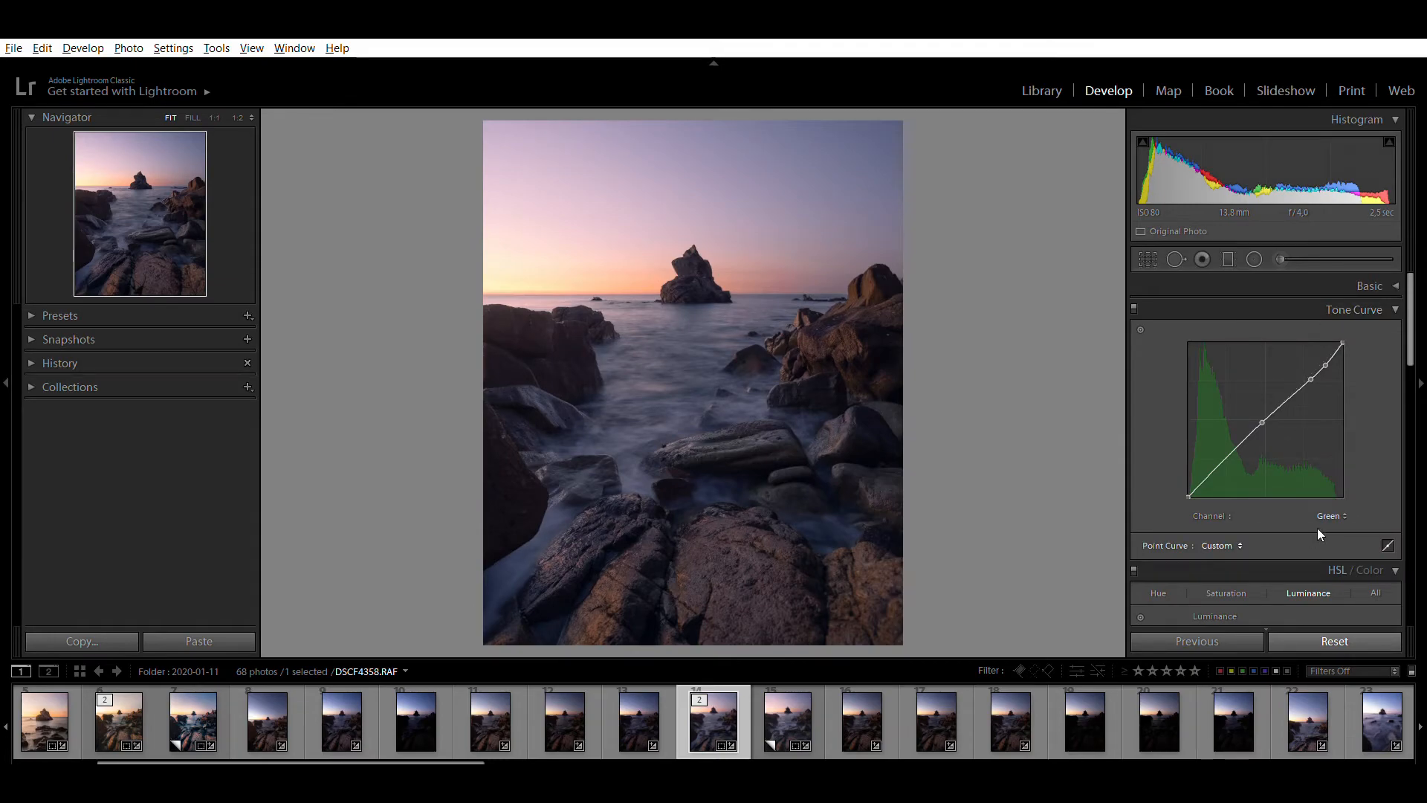
click(1304, 511)
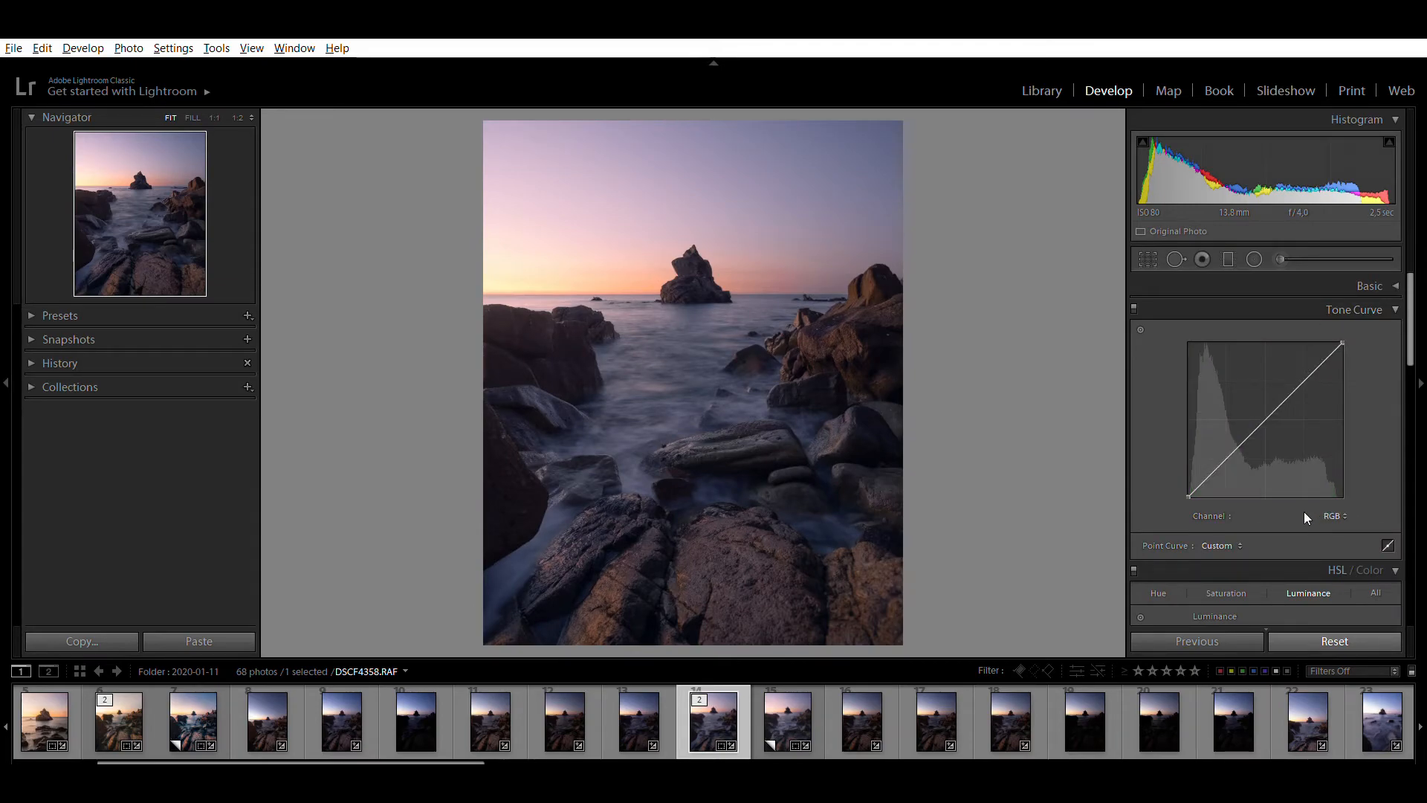
drag(1186, 479, 1212, 475)
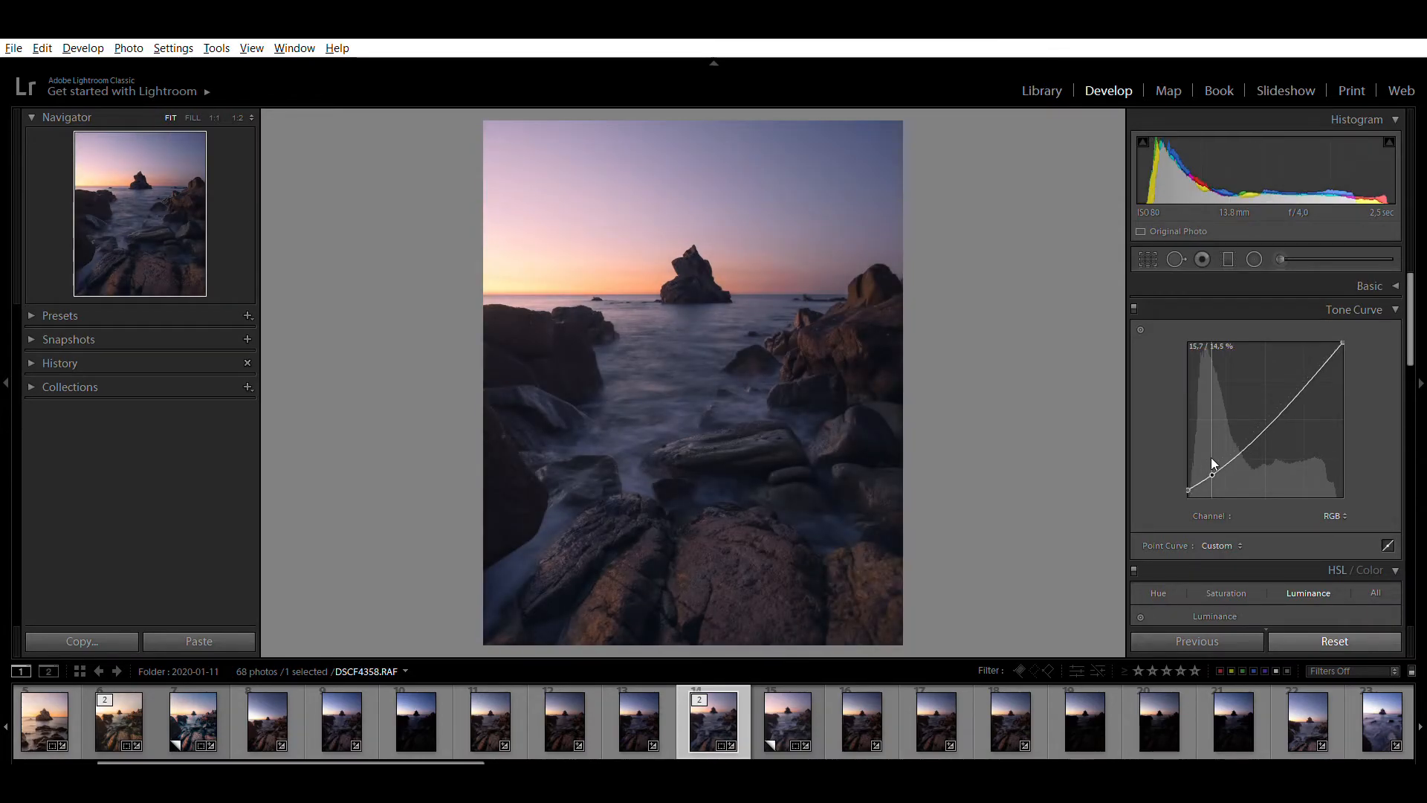
click(1261, 432)
click(1272, 419)
drag(1280, 382, 1285, 387)
double_click(1284, 387)
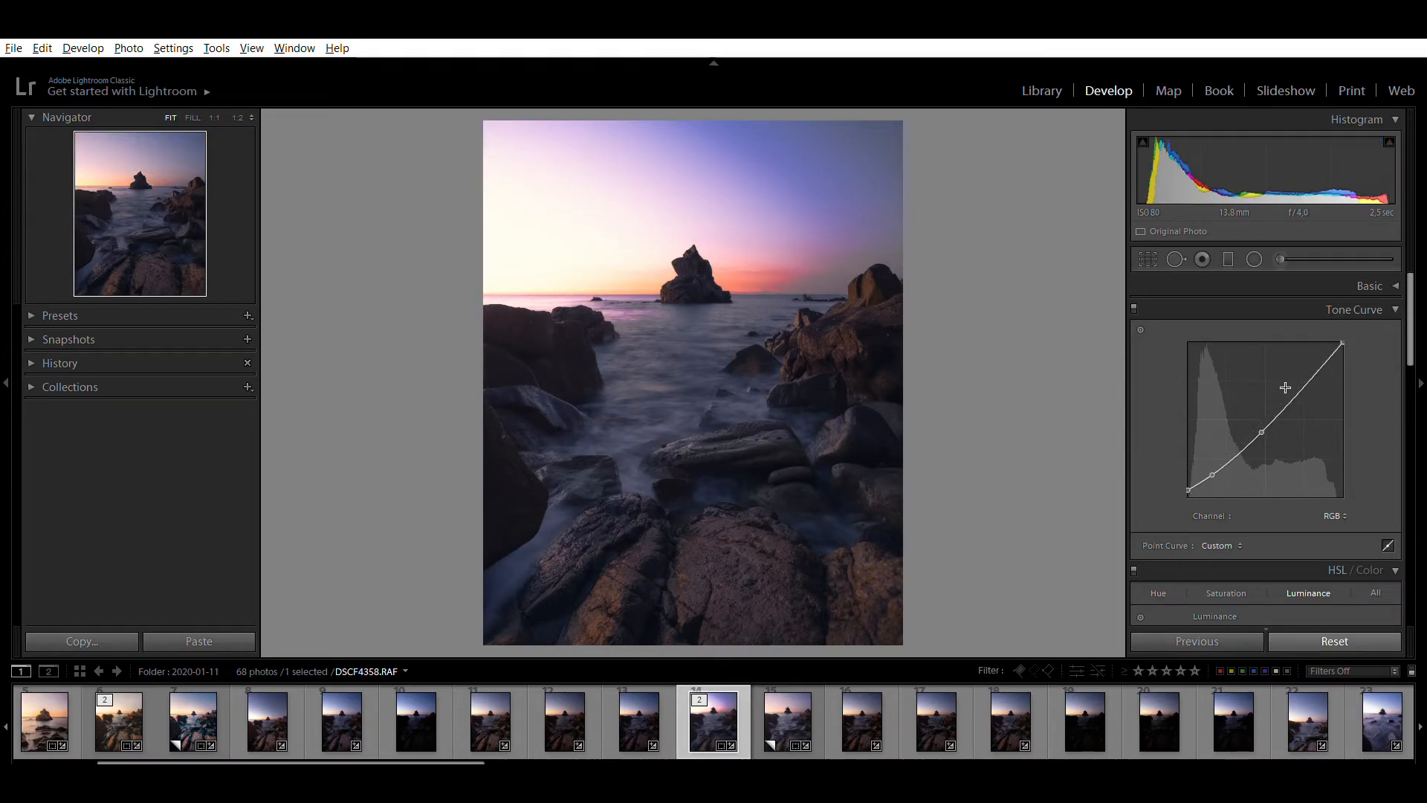
drag(1267, 424, 1308, 370)
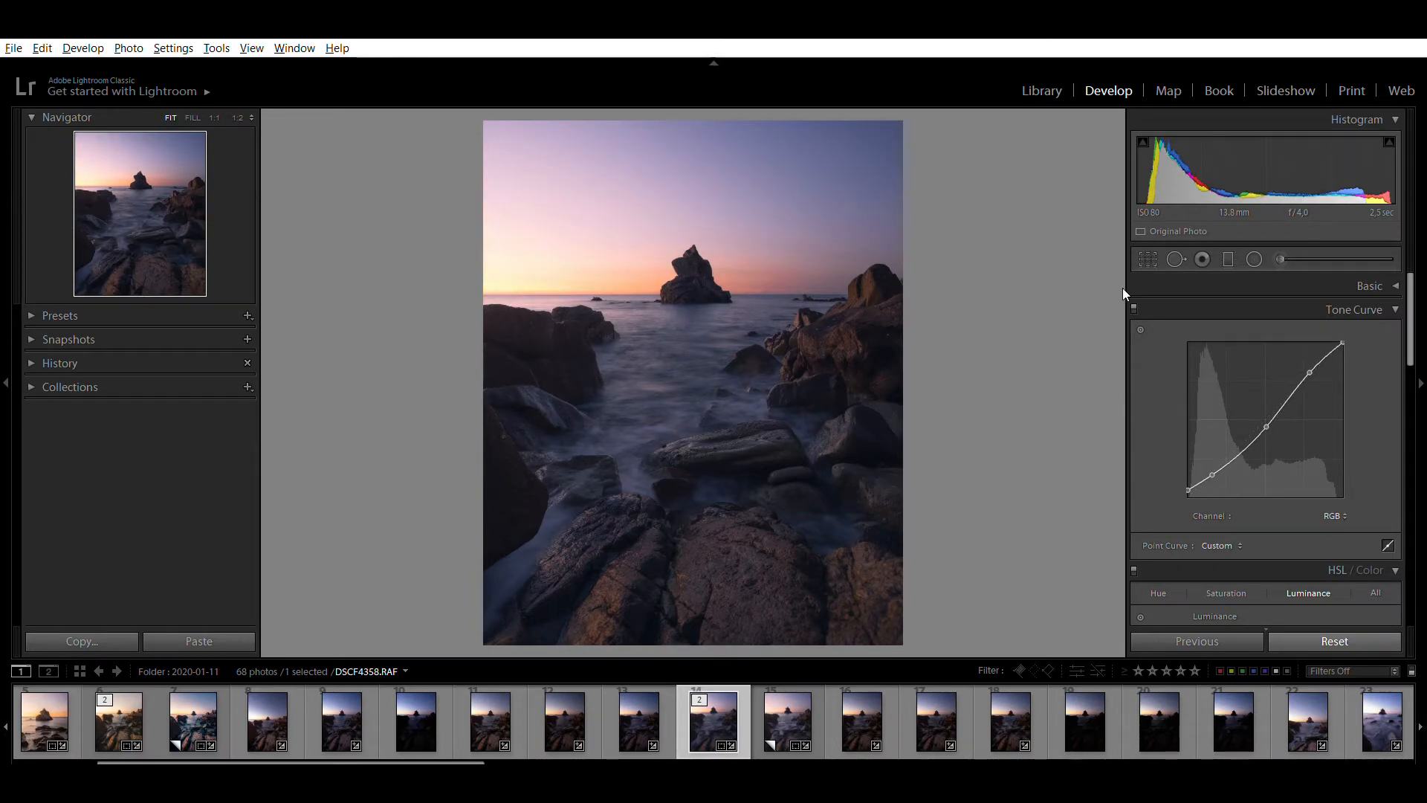
click(1133, 307)
click(1134, 307)
Refine the RGB curve by raising the midtone point to 51,8 / 51,8 % and slightly lowering the highlight point, and compare the result
drag(1188, 483, 1180, 486)
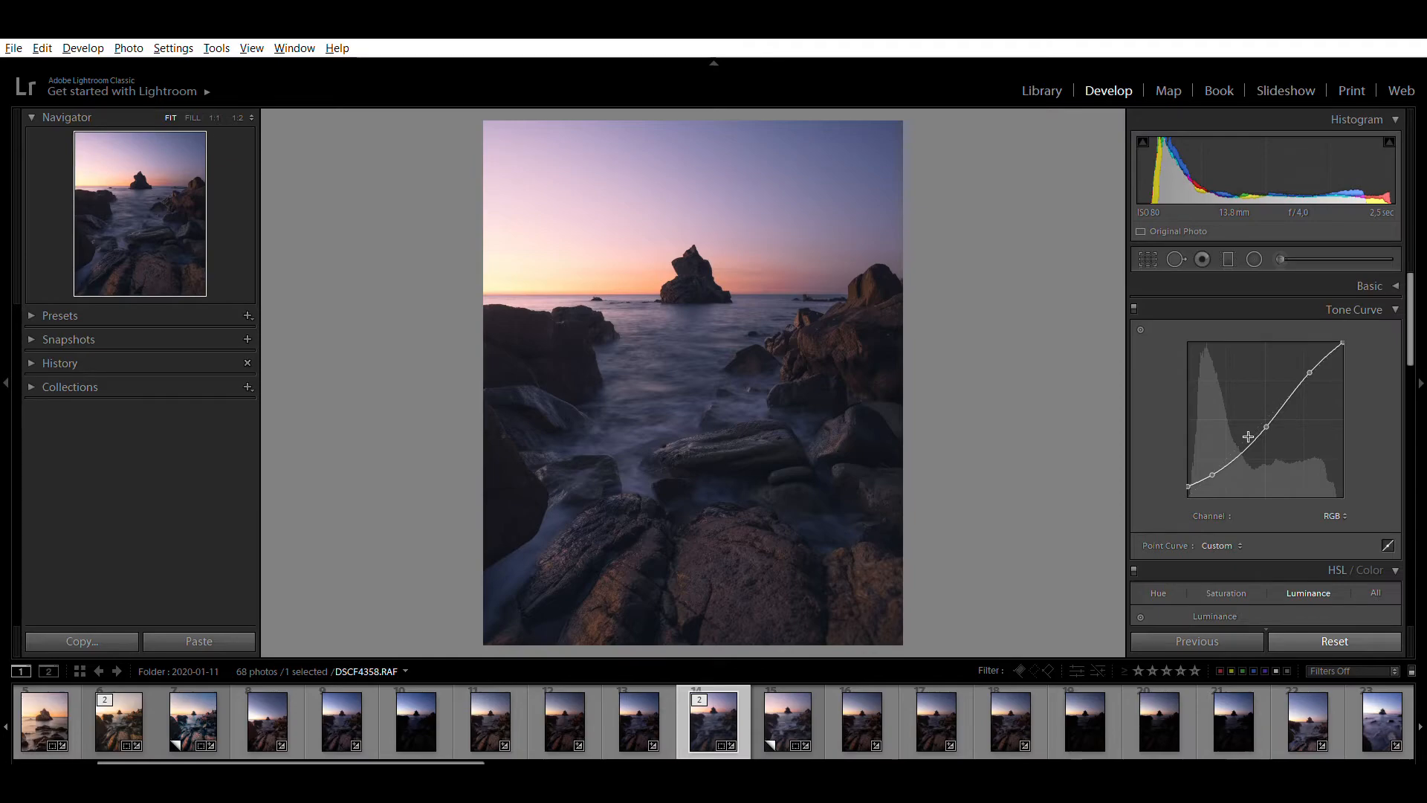
drag(1248, 409, 1262, 408)
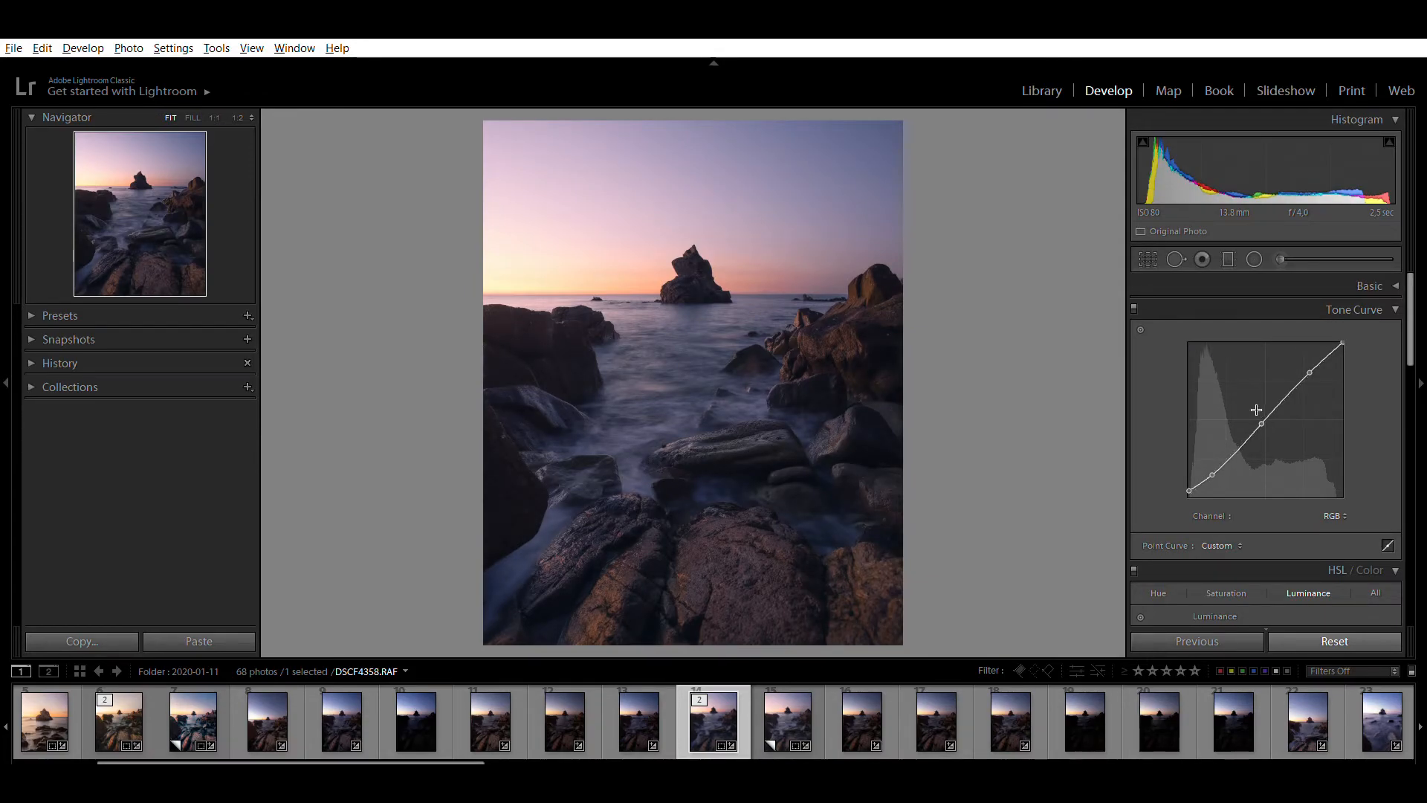
drag(1262, 408, 1269, 403)
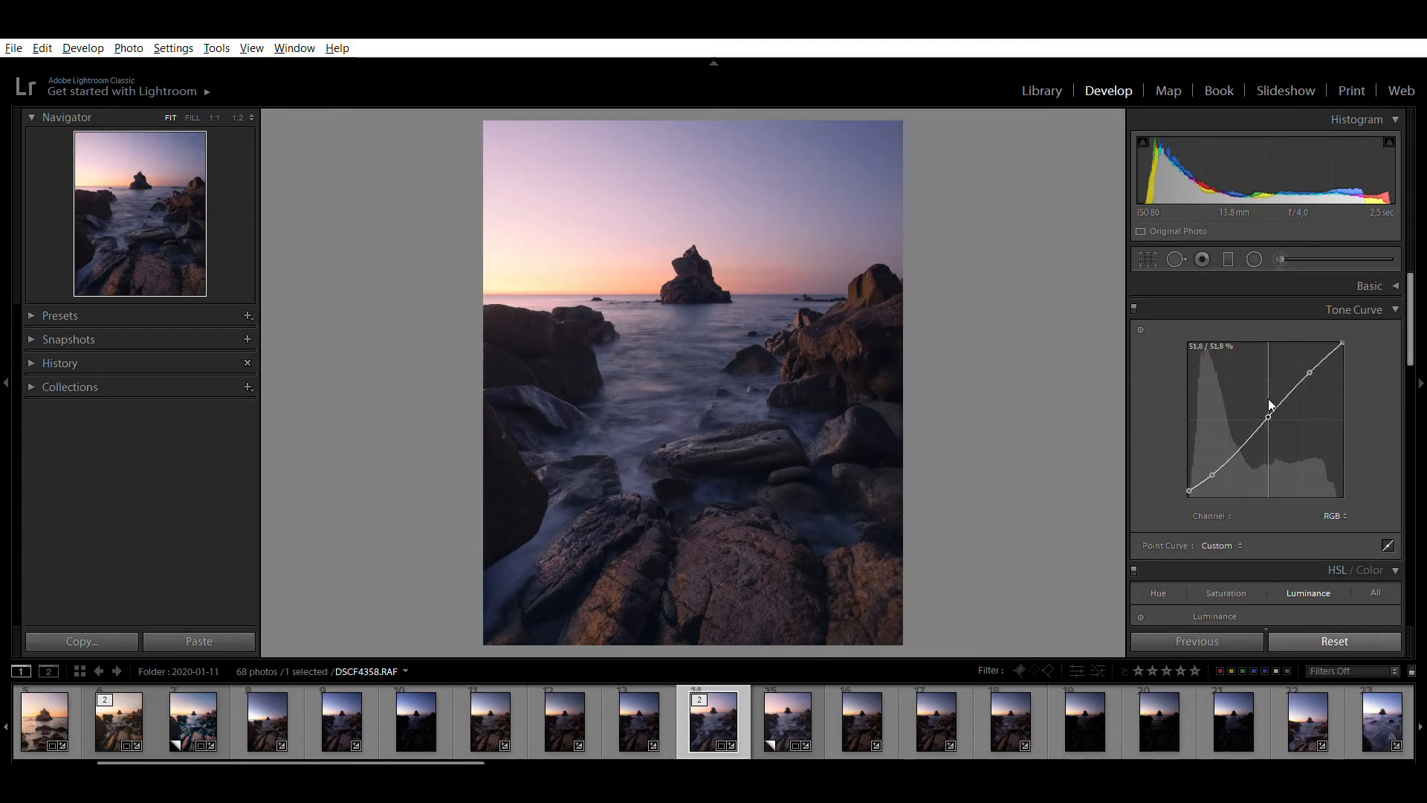
drag(1311, 357, 1316, 363)
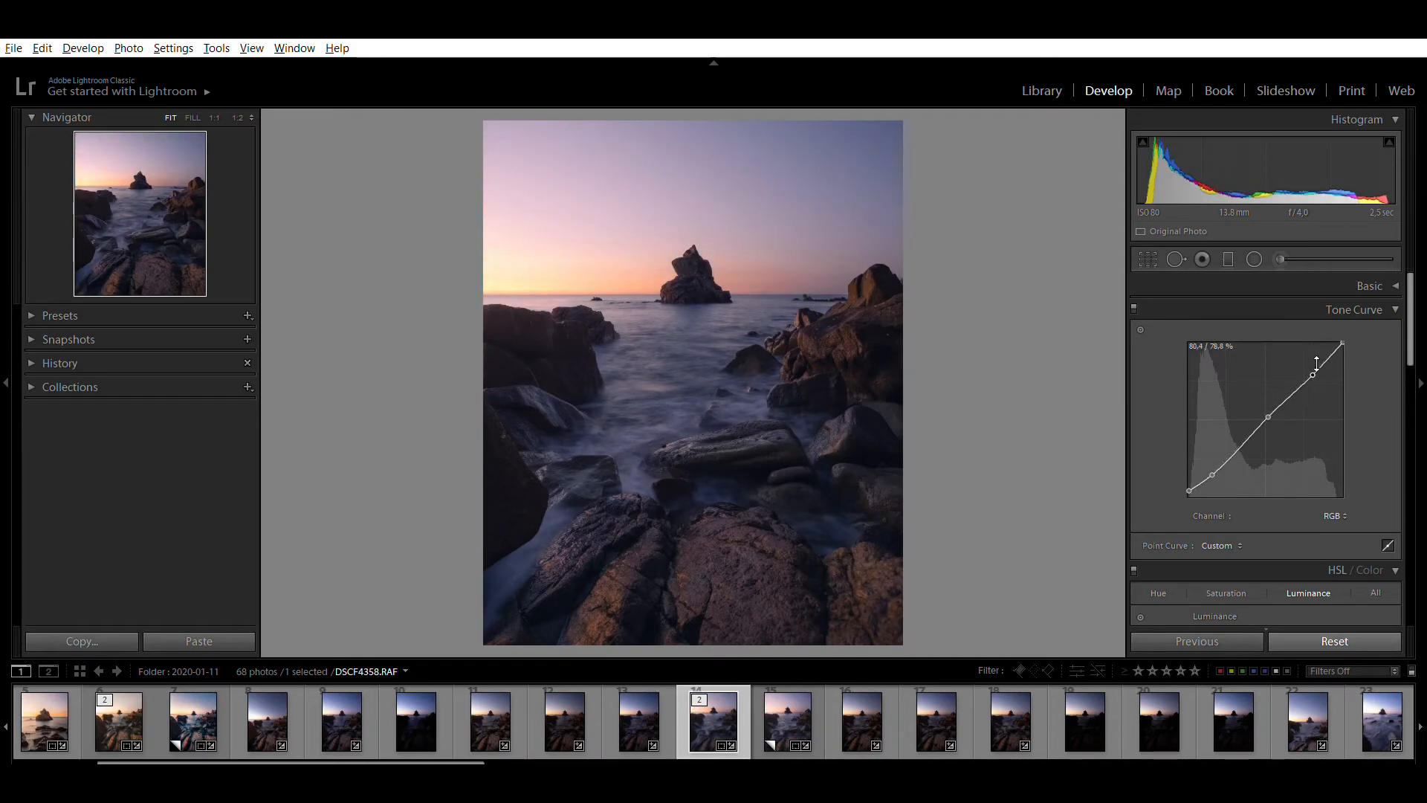
click(1135, 289)
click(1135, 288)
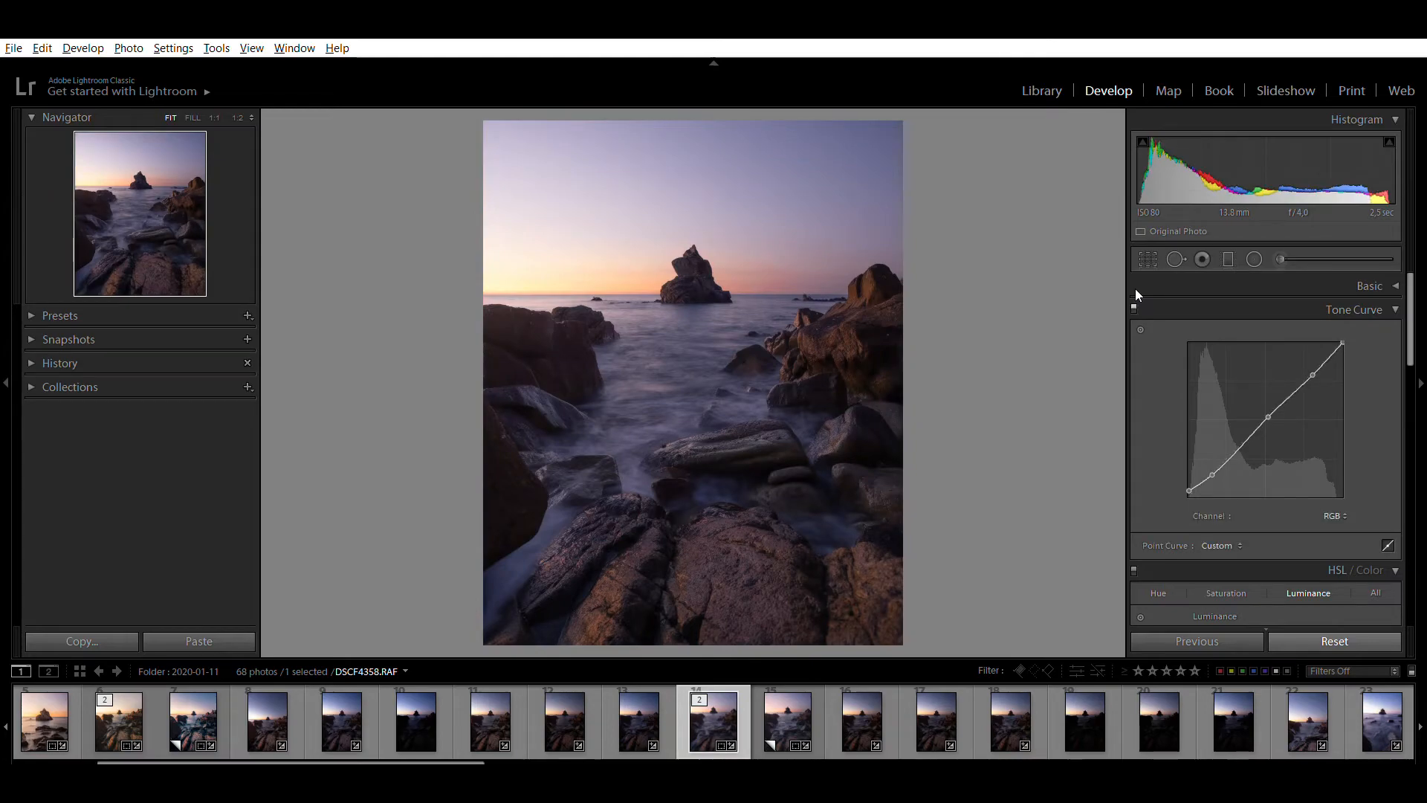
Compare the photo with its virtual copy and raise the highlight point of the RGB curve slightly
click(774, 706)
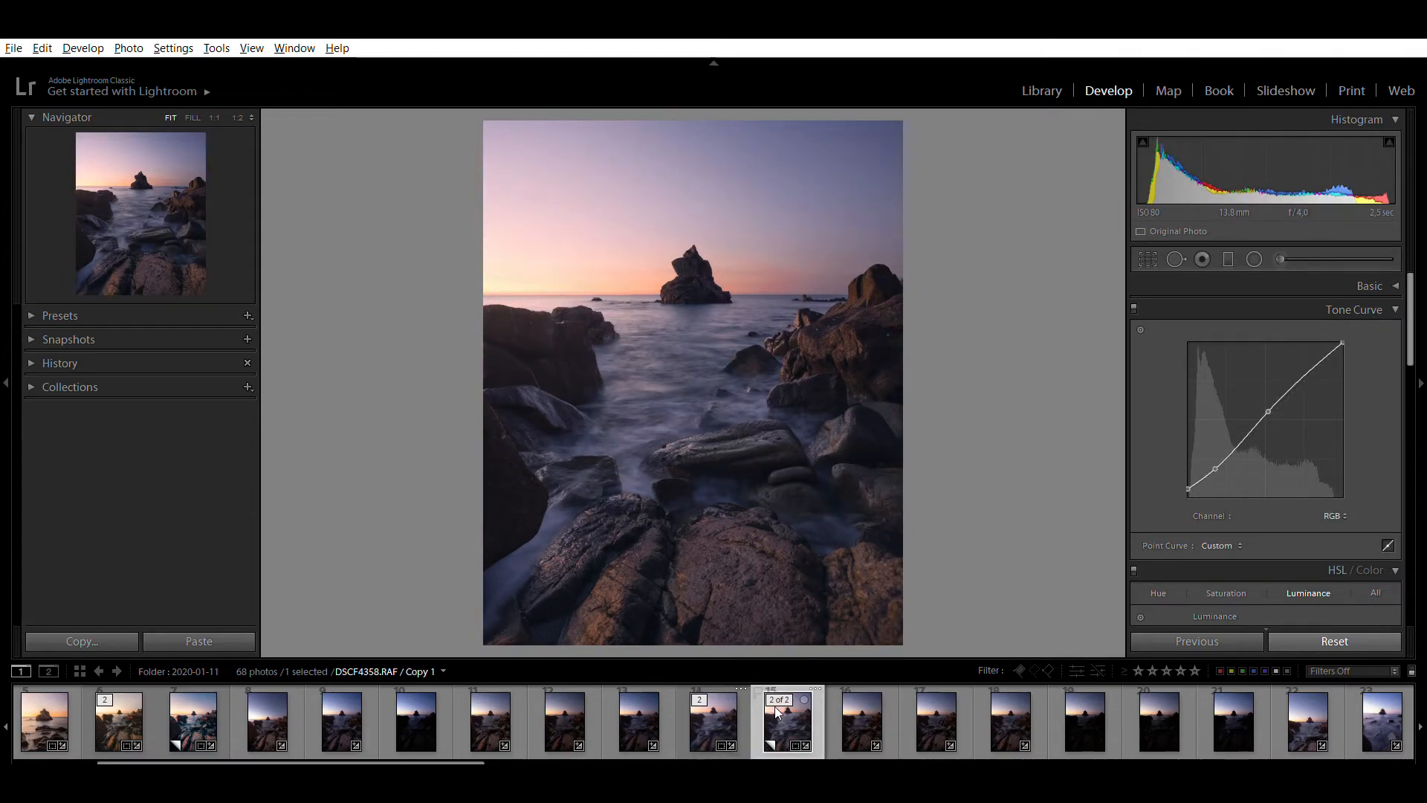
click(730, 702)
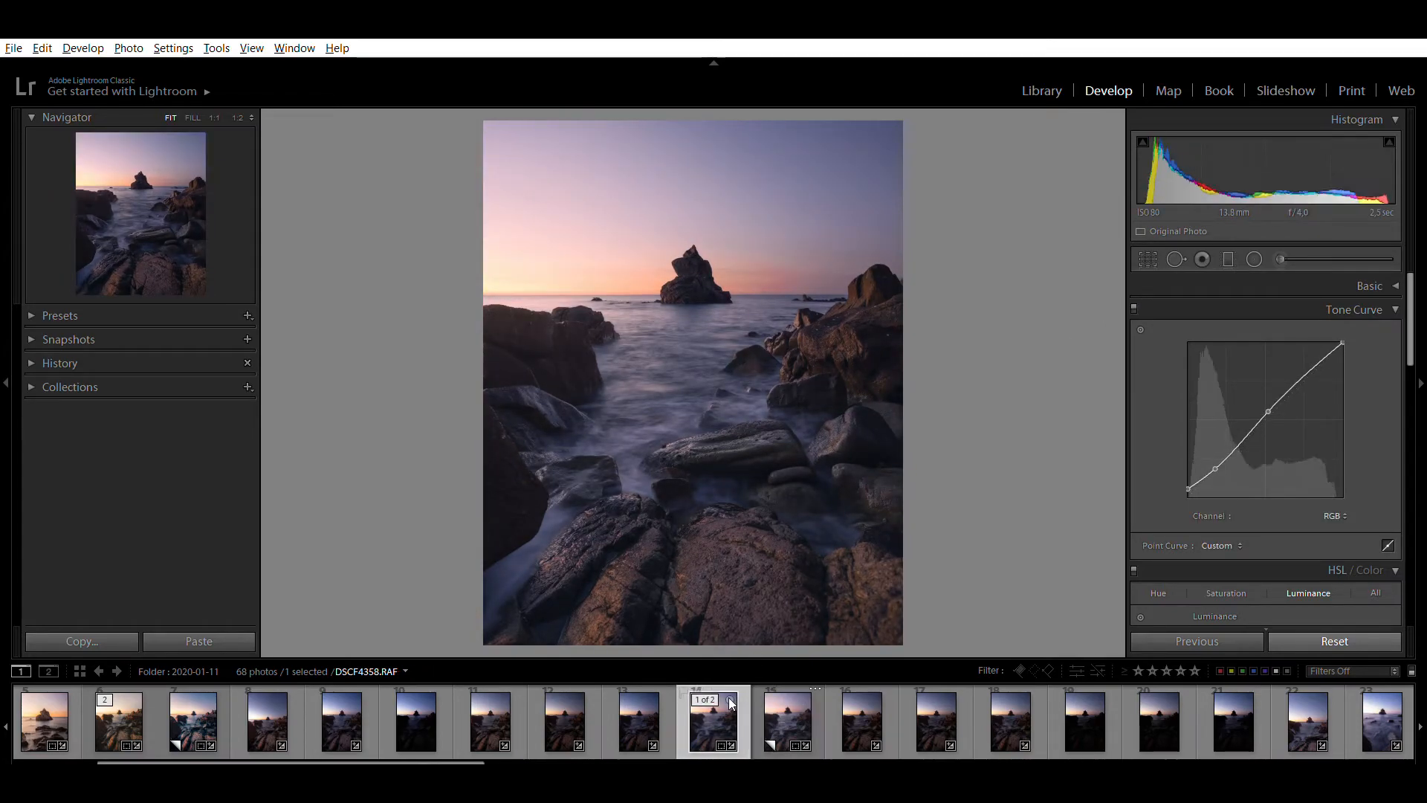
click(774, 702)
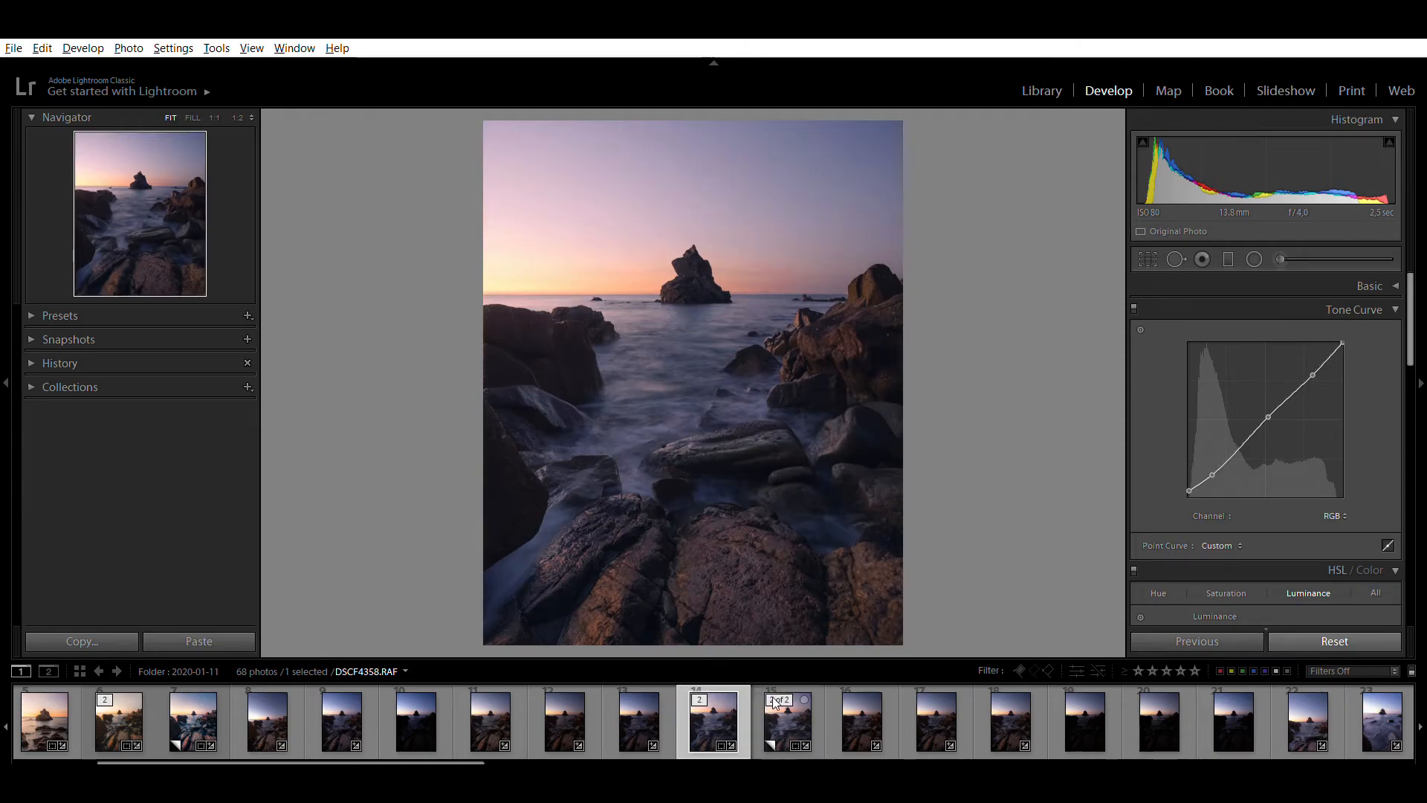
click(724, 704)
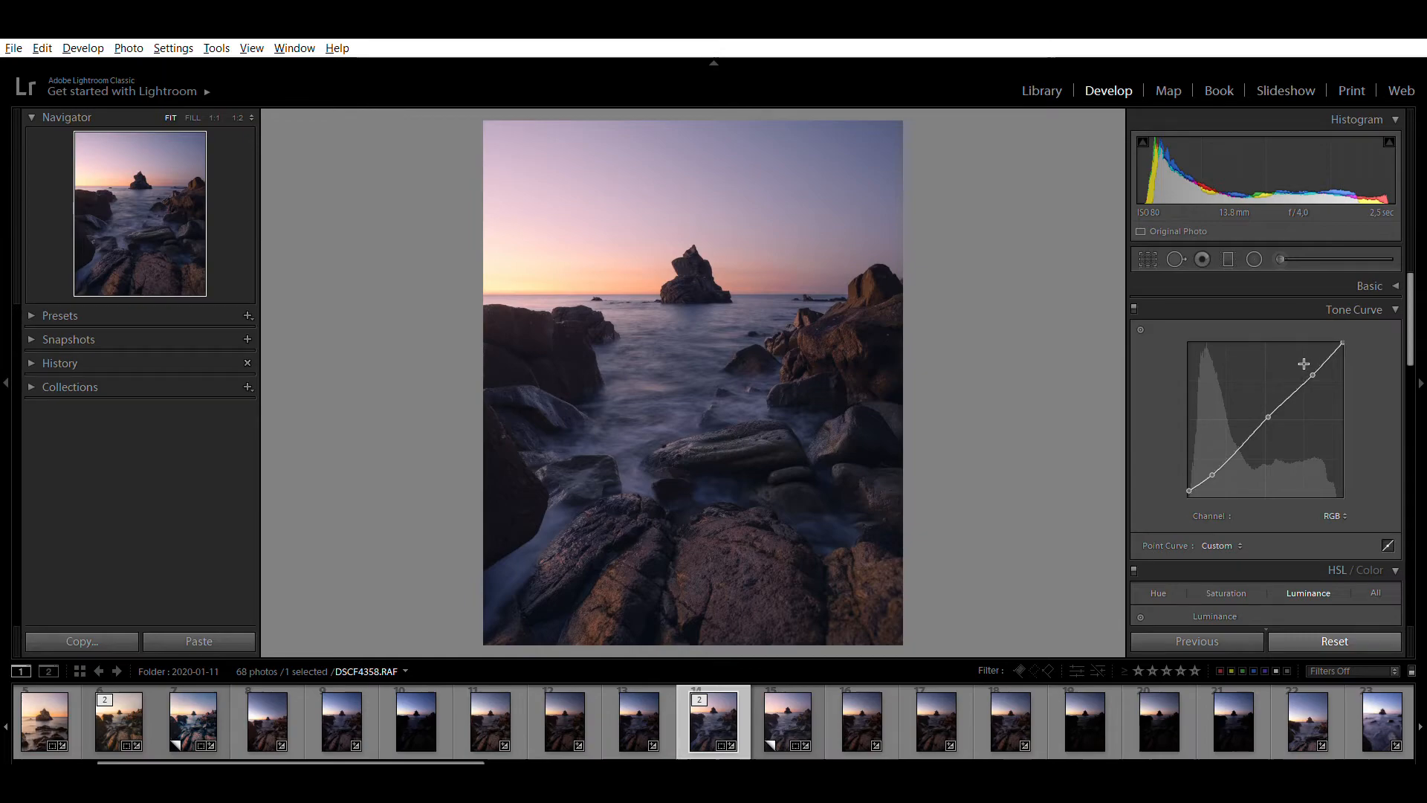
drag(1312, 362, 1312, 358)
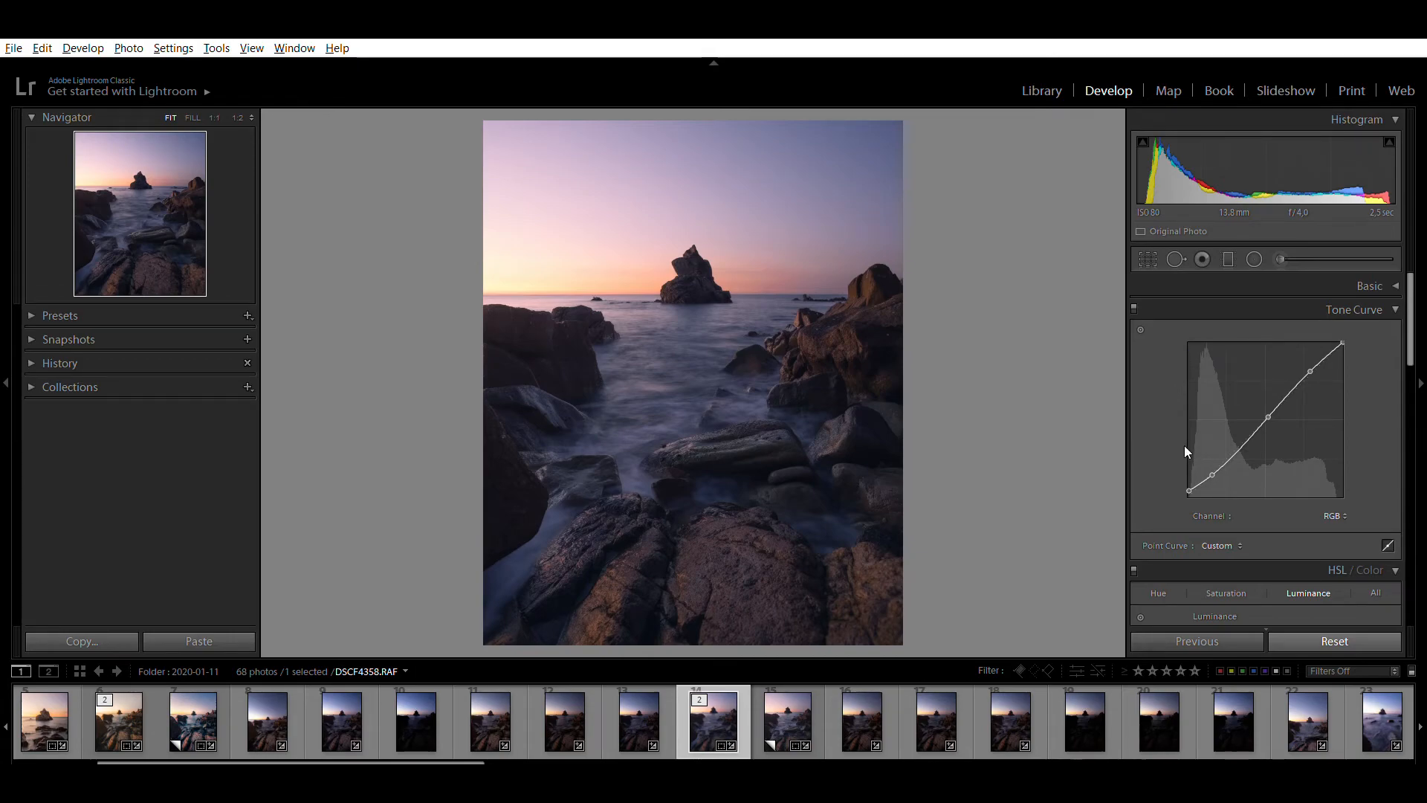
Set up an adjustment brush with Exposure 0,38 and paint over the three large foreground rocks
click(1279, 258)
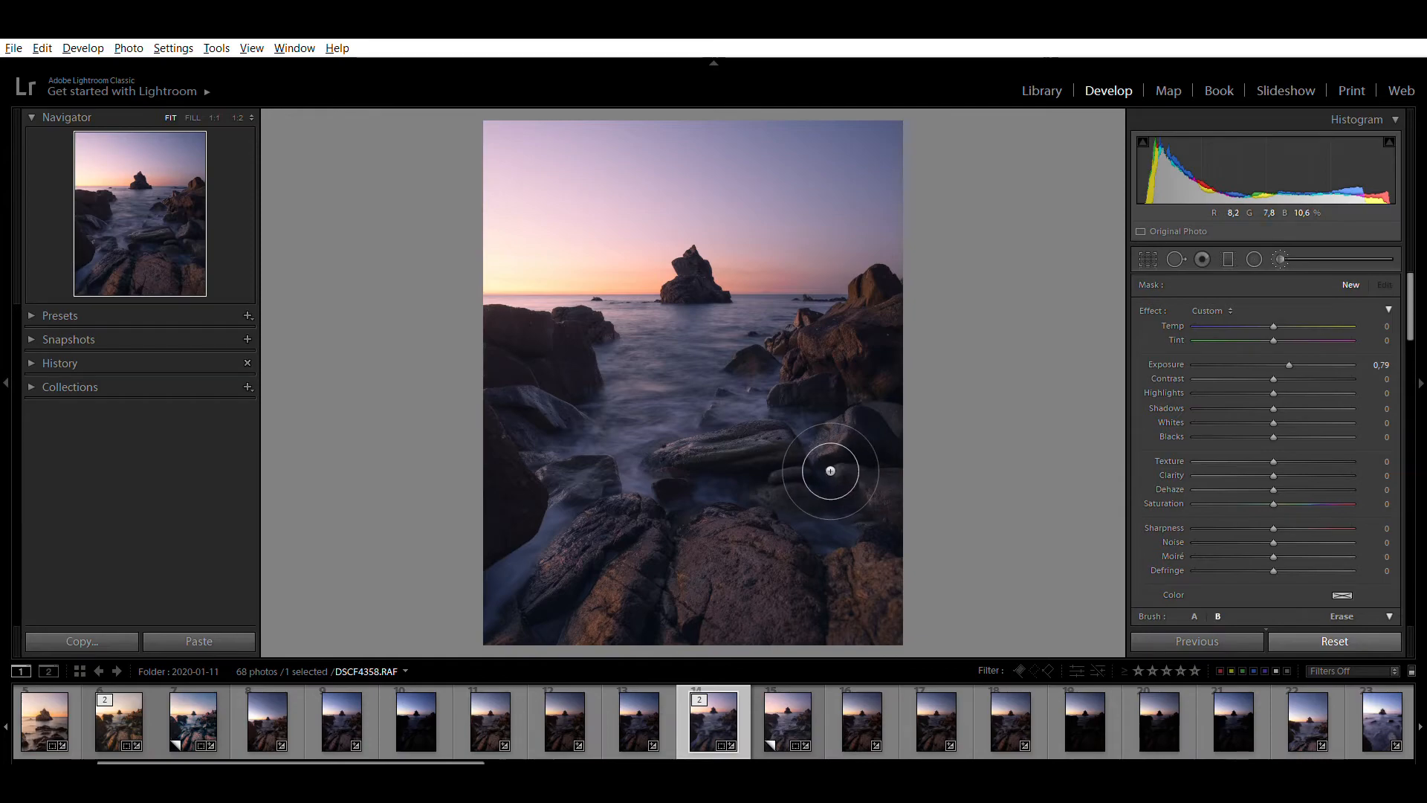
click(1281, 363)
scroll(1157, 562, down, 5)
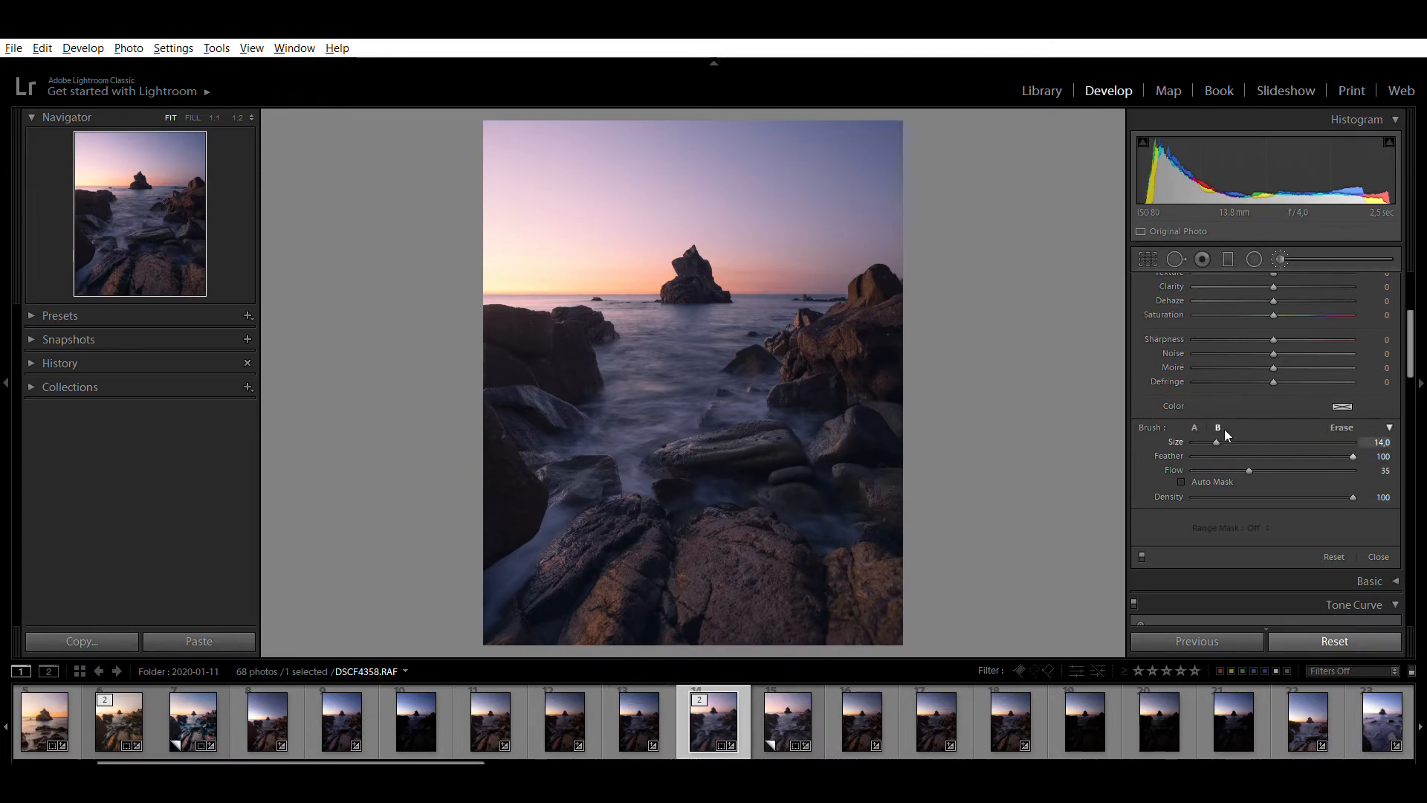
scroll(1159, 455, up, 5)
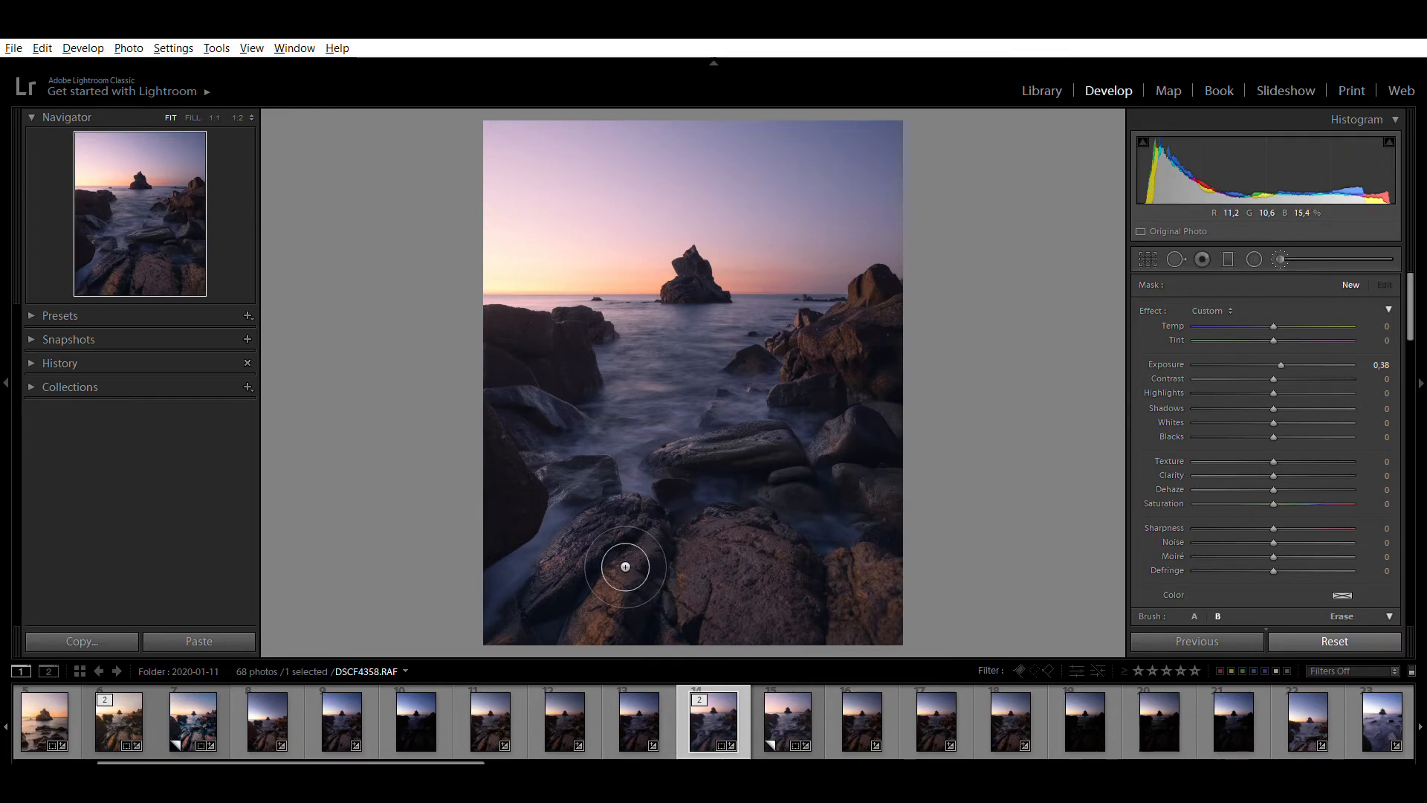
mouse_move(638, 559)
mouse_down()
mouse_move(608, 593)
mouse_move(658, 600)
mouse_up()
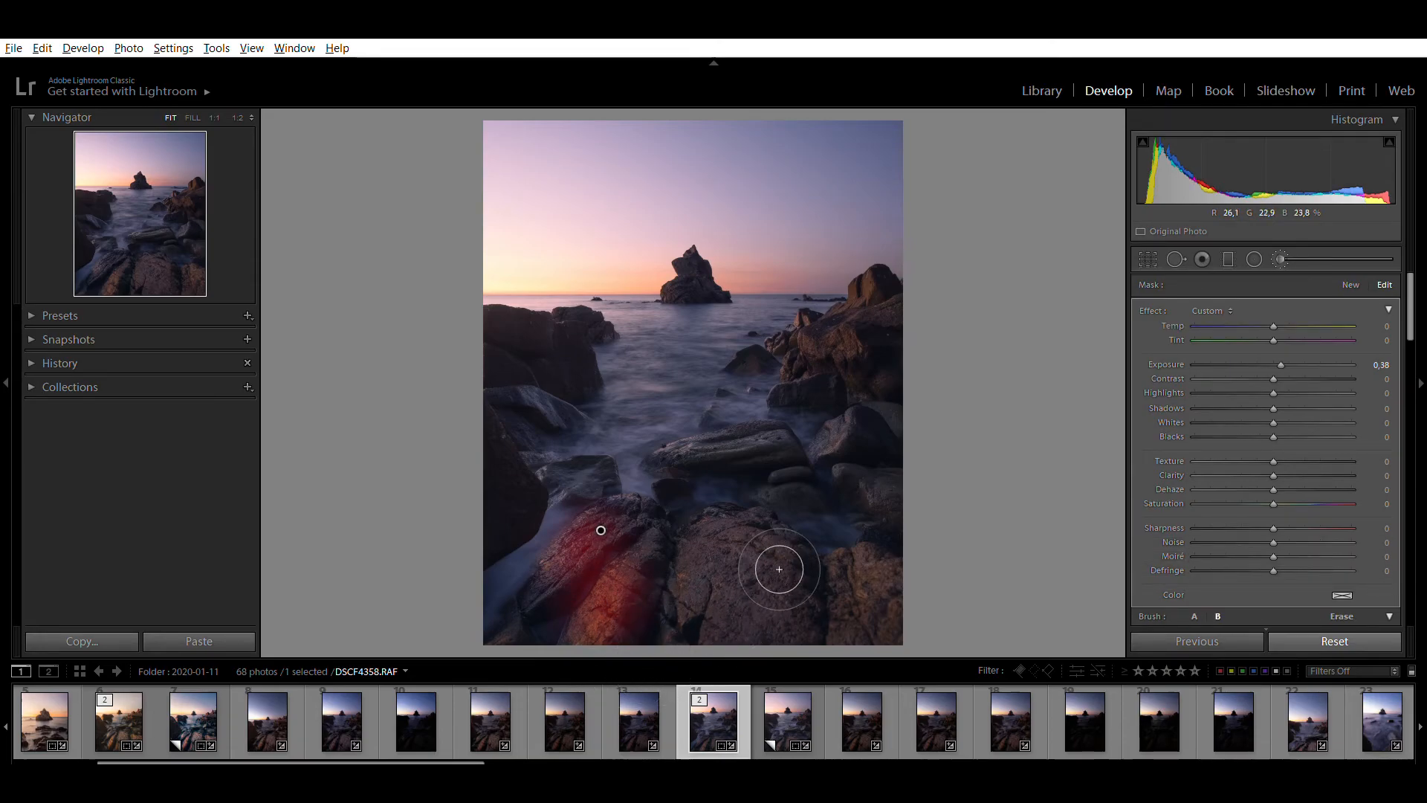
drag(894, 598, 901, 595)
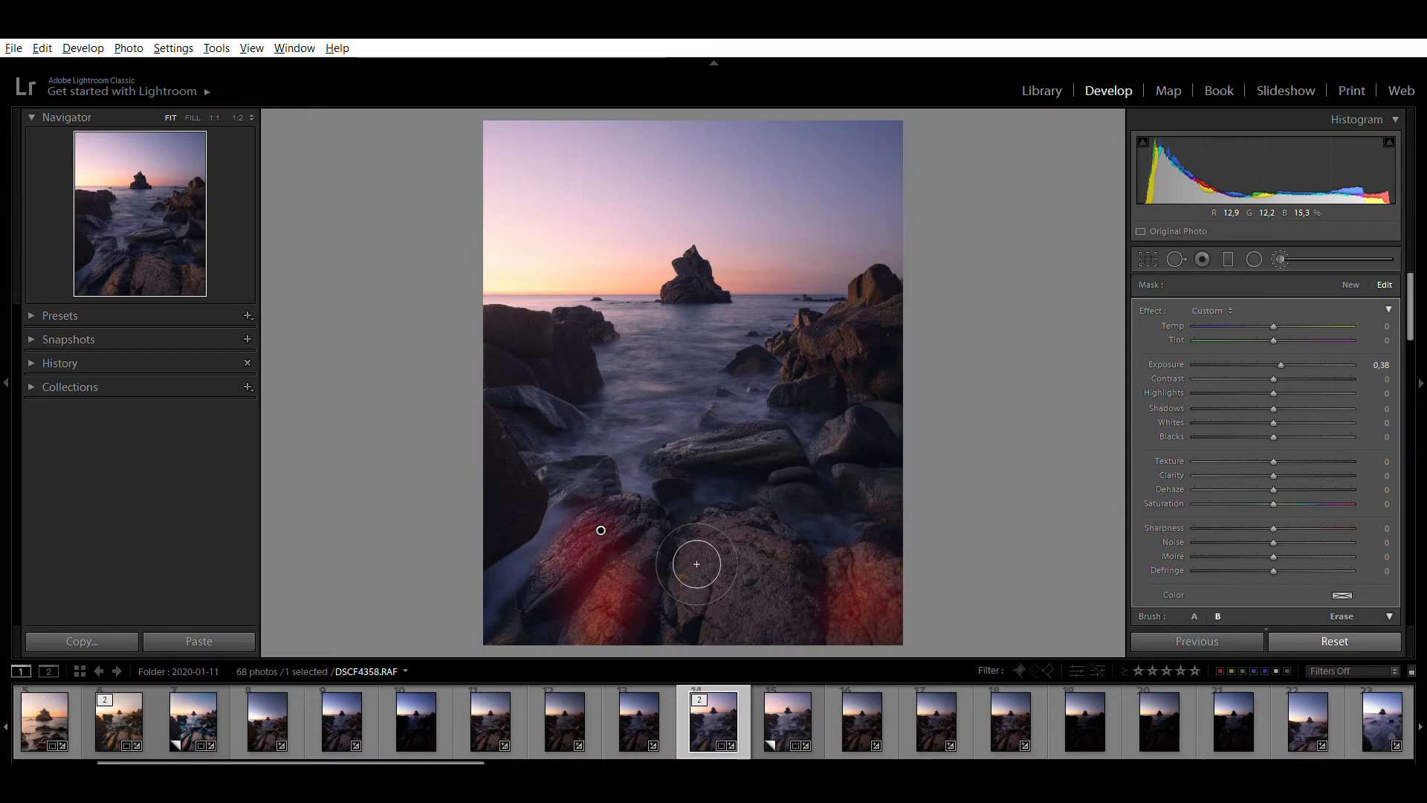
mouse_move(741, 547)
mouse_down()
mouse_move(825, 611)
mouse_move(785, 603)
mouse_up()
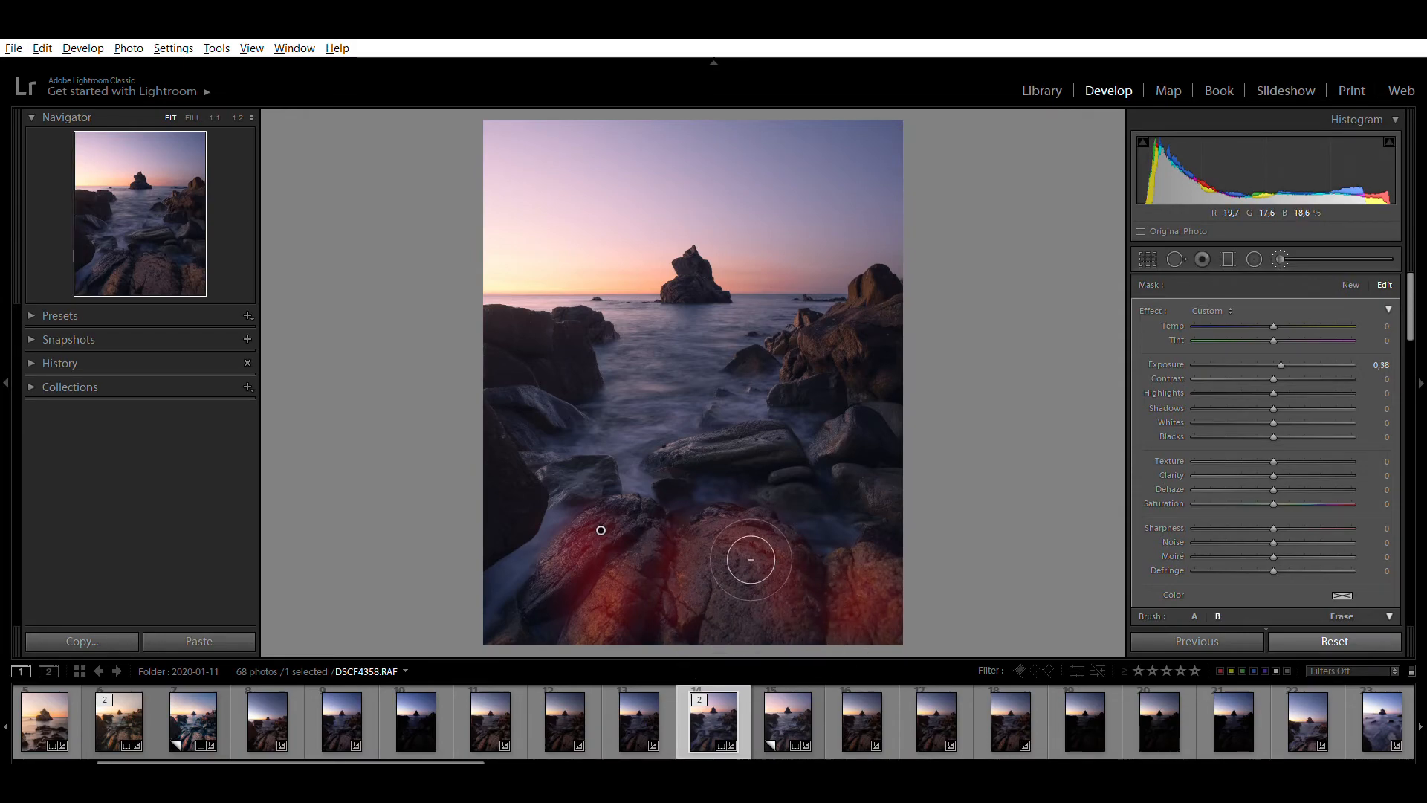
Extend the brush mask over the rounded boulder on the right and, with a smaller brush, the rocky outcrop by the horizon
mouse_move(776, 416)
mouse_down()
mouse_move(872, 453)
mouse_move(863, 478)
mouse_move(879, 465)
mouse_up()
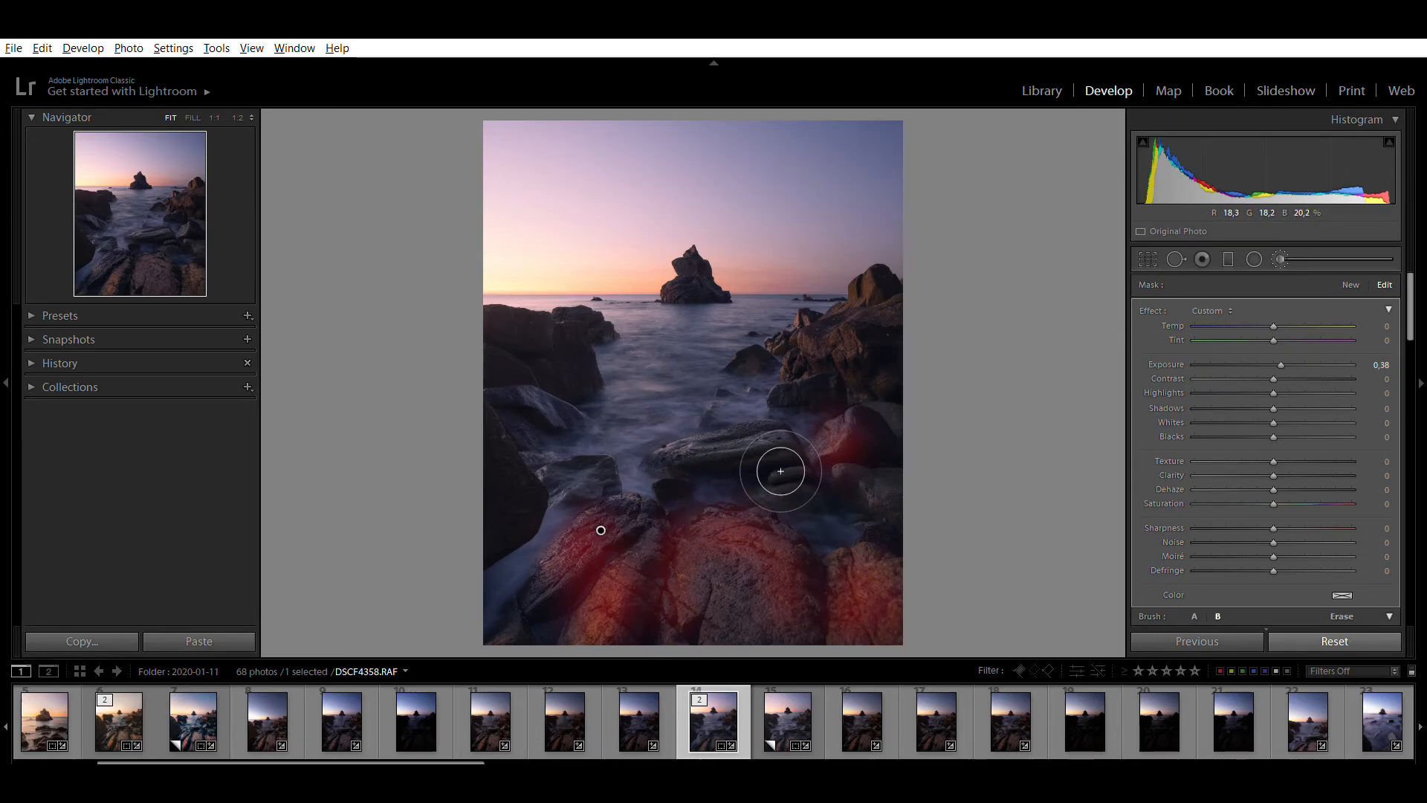
key(z)
key(z)
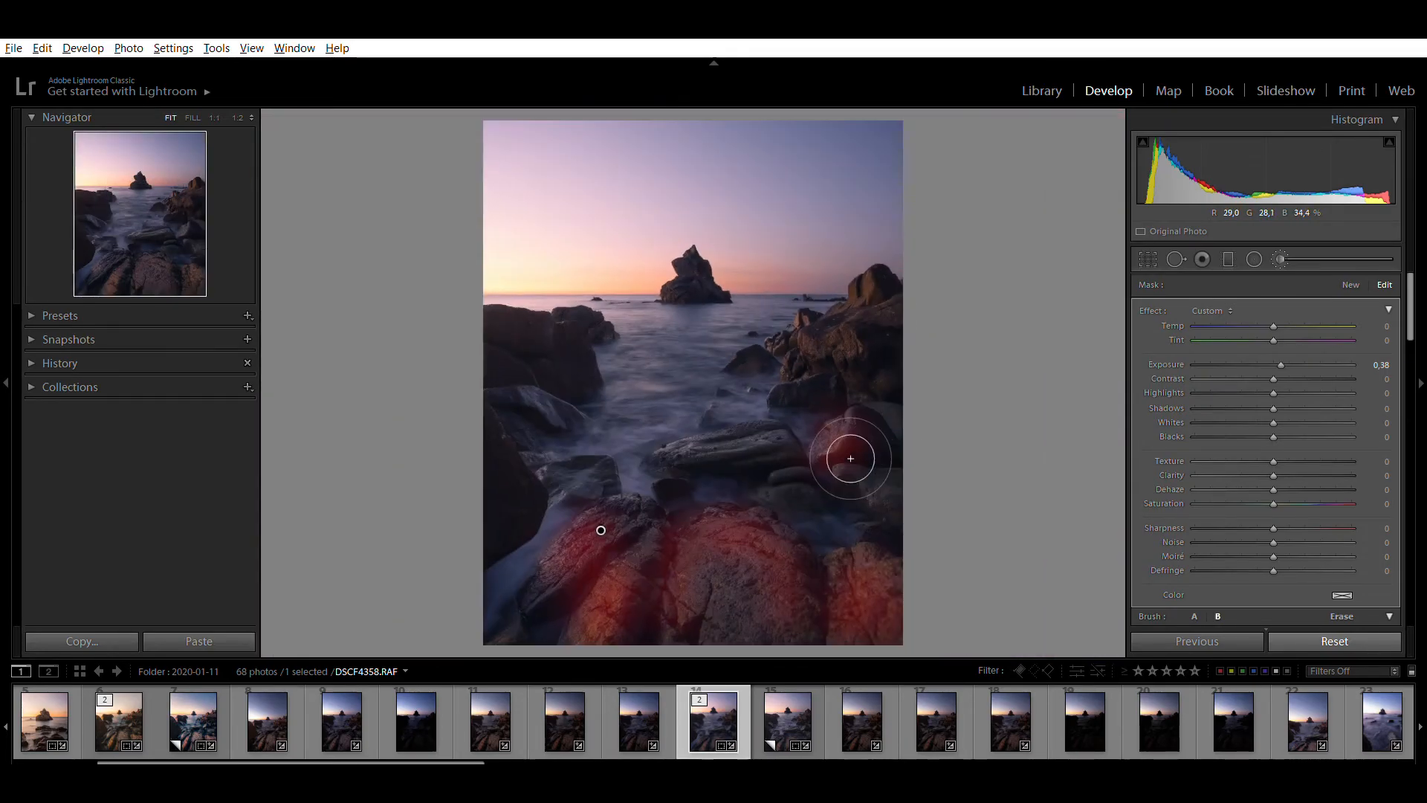
mouse_move(892, 315)
mouse_down()
mouse_move(878, 330)
mouse_move(899, 330)
mouse_up()
scroll(842, 342, down, 4)
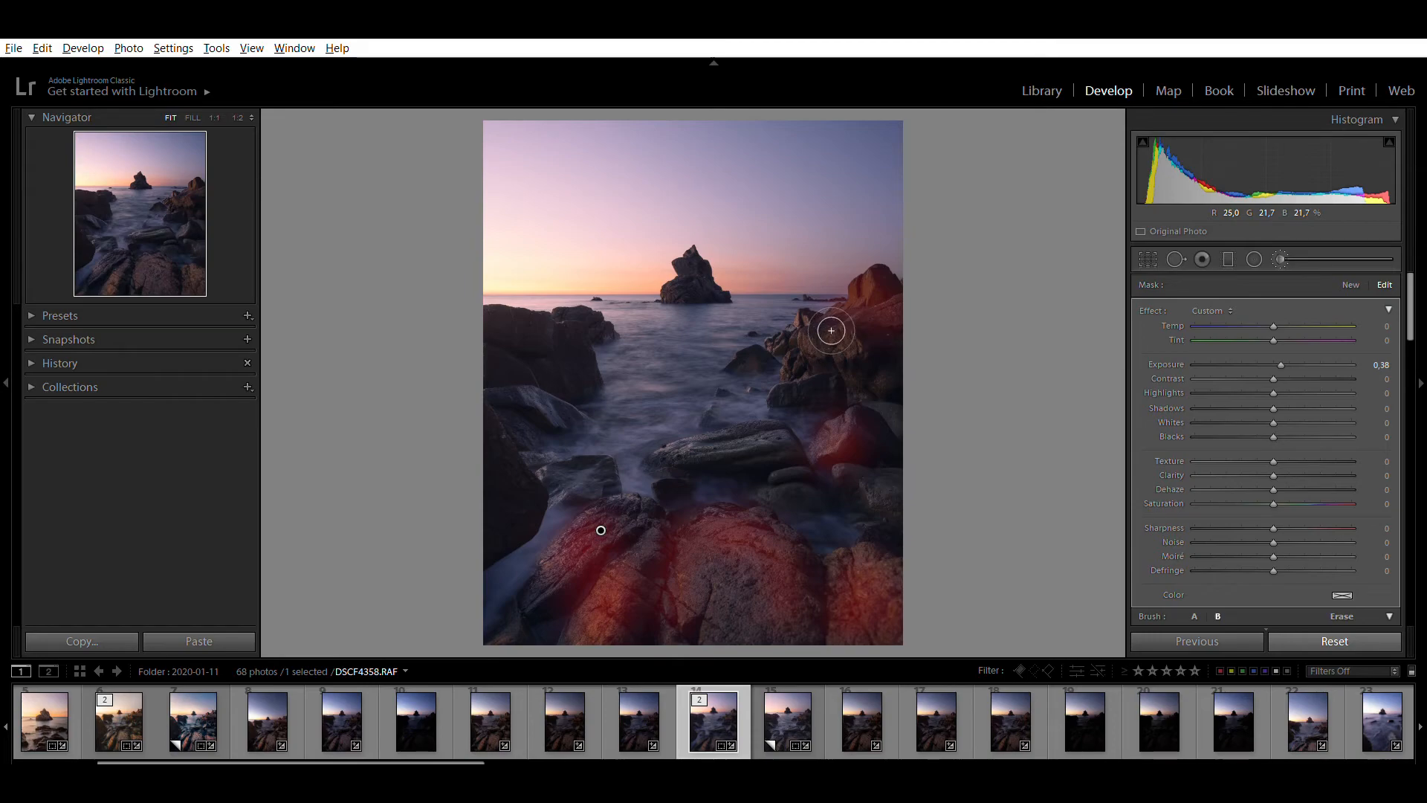
mouse_move(853, 344)
mouse_down()
mouse_move(805, 347)
mouse_move(853, 350)
mouse_move(821, 330)
mouse_up()
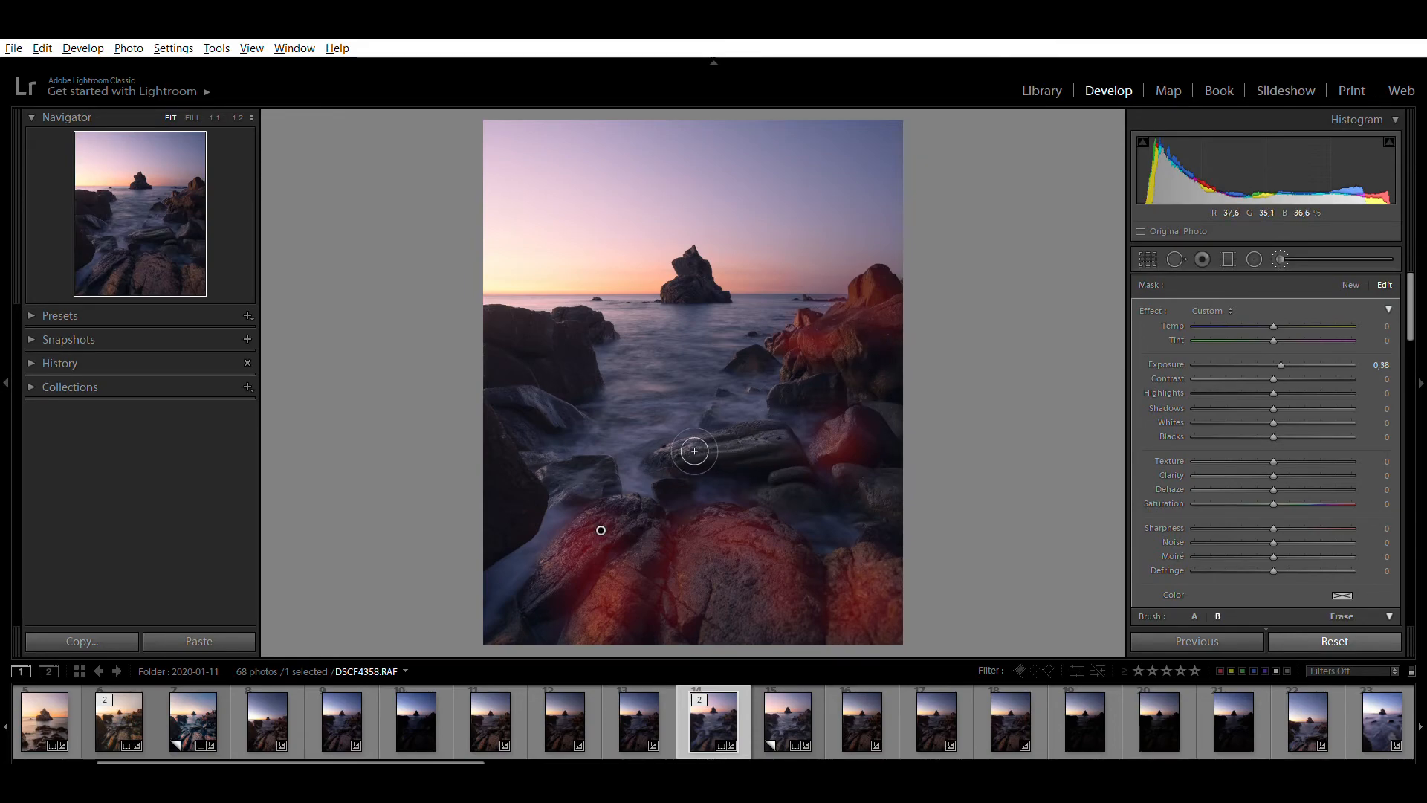
Extend the brush mask over the flat mid-water rock and the remaining rocks on the right, and hide the mask overlay
mouse_move(679, 458)
mouse_down()
mouse_move(800, 443)
mouse_move(631, 475)
mouse_move(746, 439)
mouse_up()
drag(822, 382, 819, 379)
drag(924, 516, 908, 501)
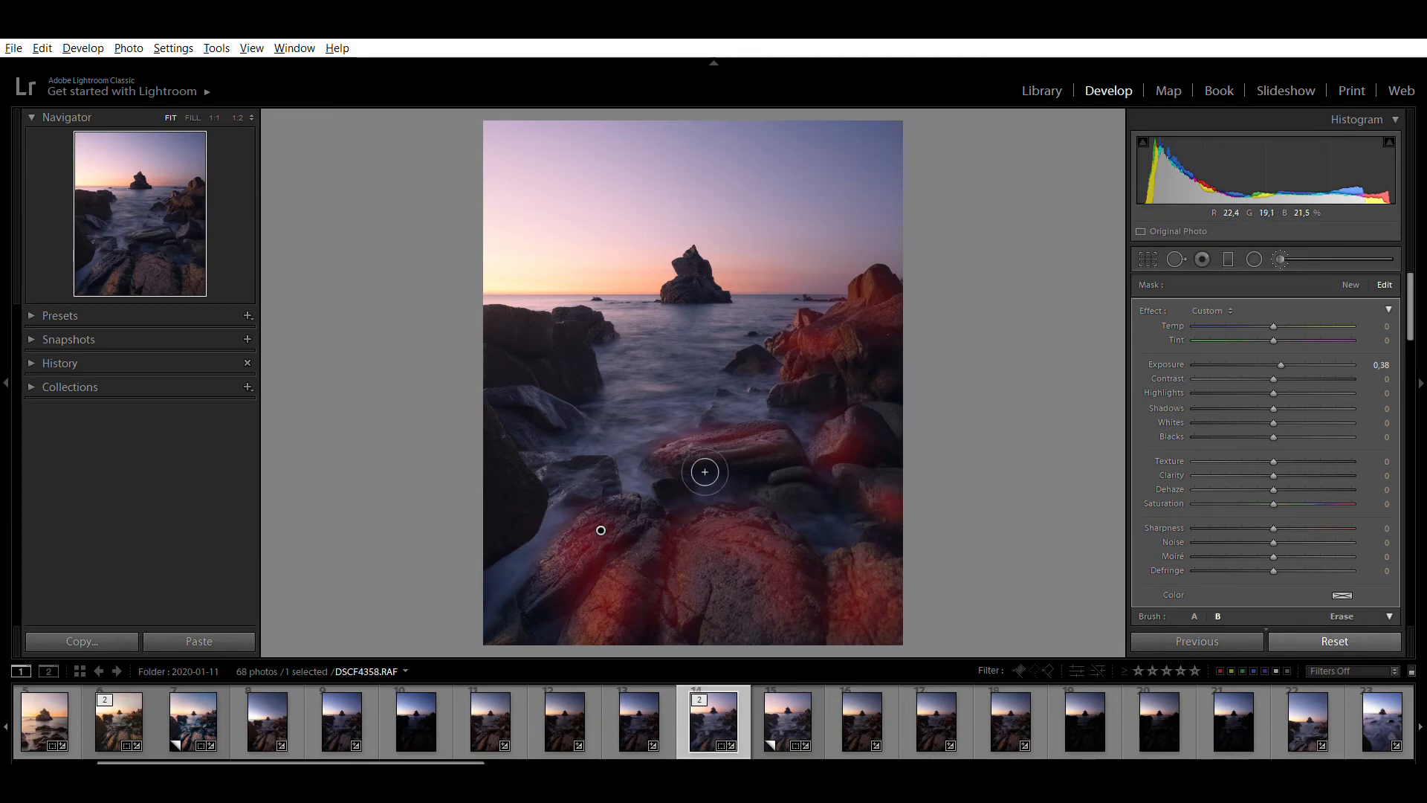
drag(775, 374, 781, 372)
key(o)
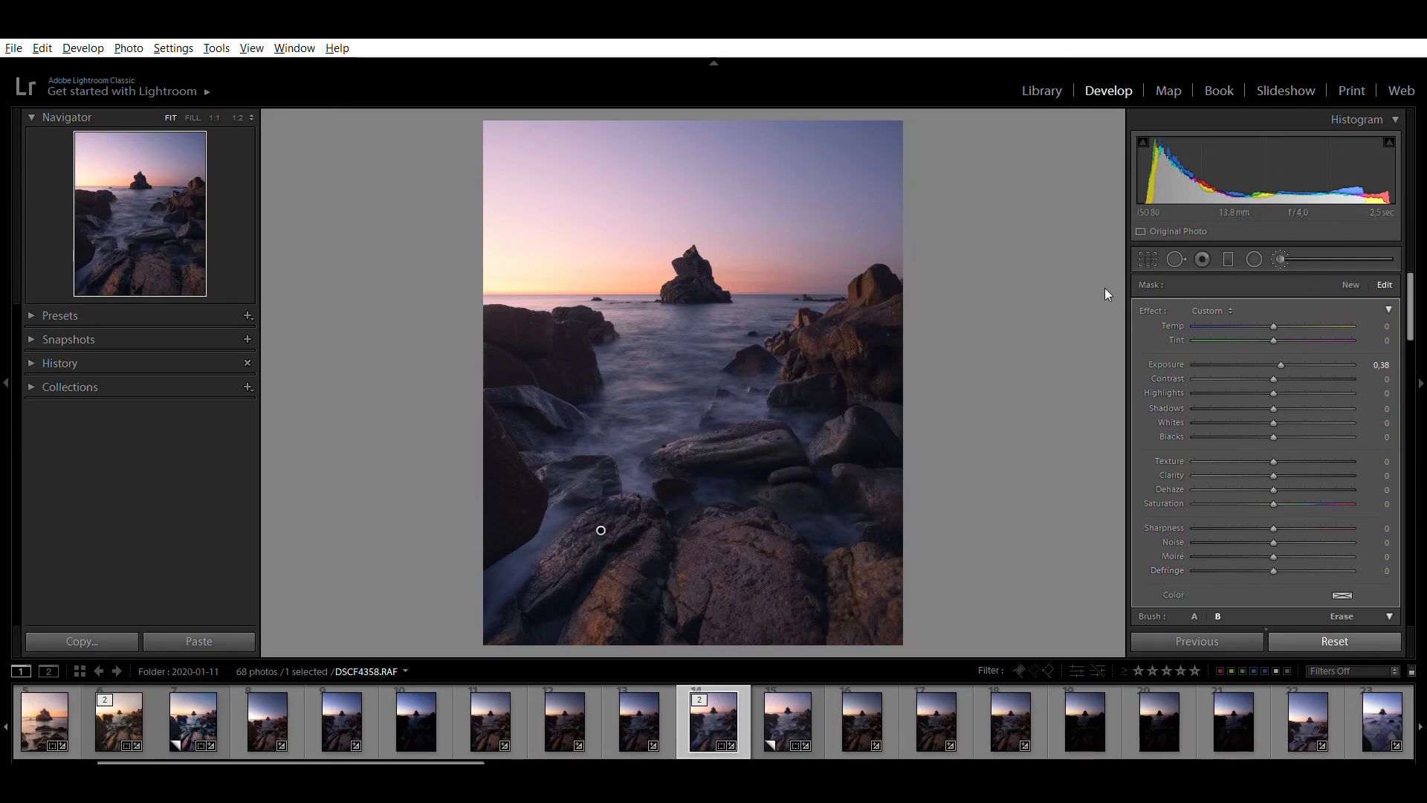
Set the rock brush adjustment's Clarity to 21 with slightly higher Texture and a subtle colour tint, and close the brush
double_click(1157, 353)
mouse_move(1270, 351)
mouse_down()
mouse_move(1306, 348)
mouse_move(1210, 341)
mouse_move(1323, 341)
mouse_move(1201, 346)
mouse_move(1280, 356)
mouse_move(1288, 312)
mouse_up()
double_click(1172, 324)
drag(1063, 645, 1067, 661)
drag(1290, 456, 1188, 444)
drag(1194, 461, 1314, 462)
scroll(1174, 532, down, 3)
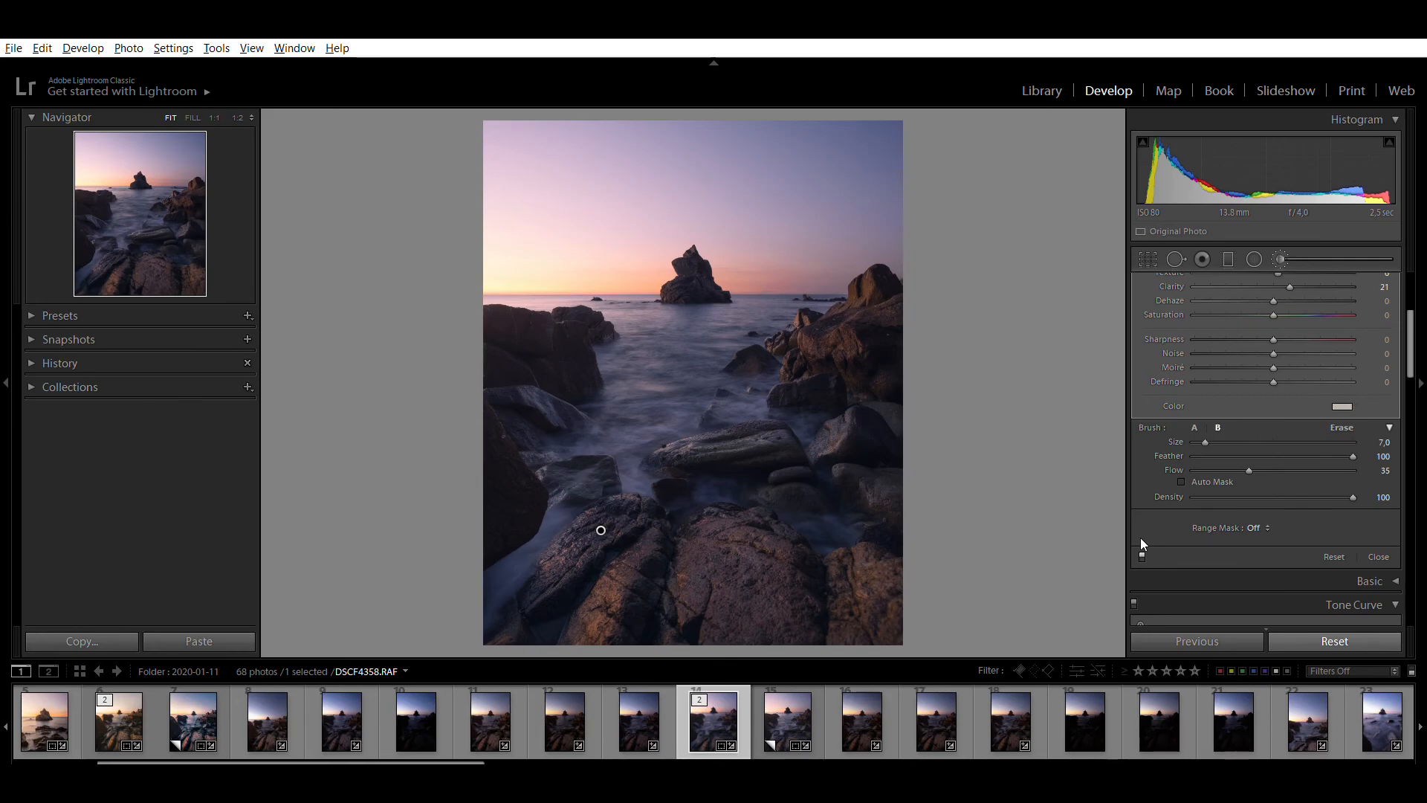
click(1277, 247)
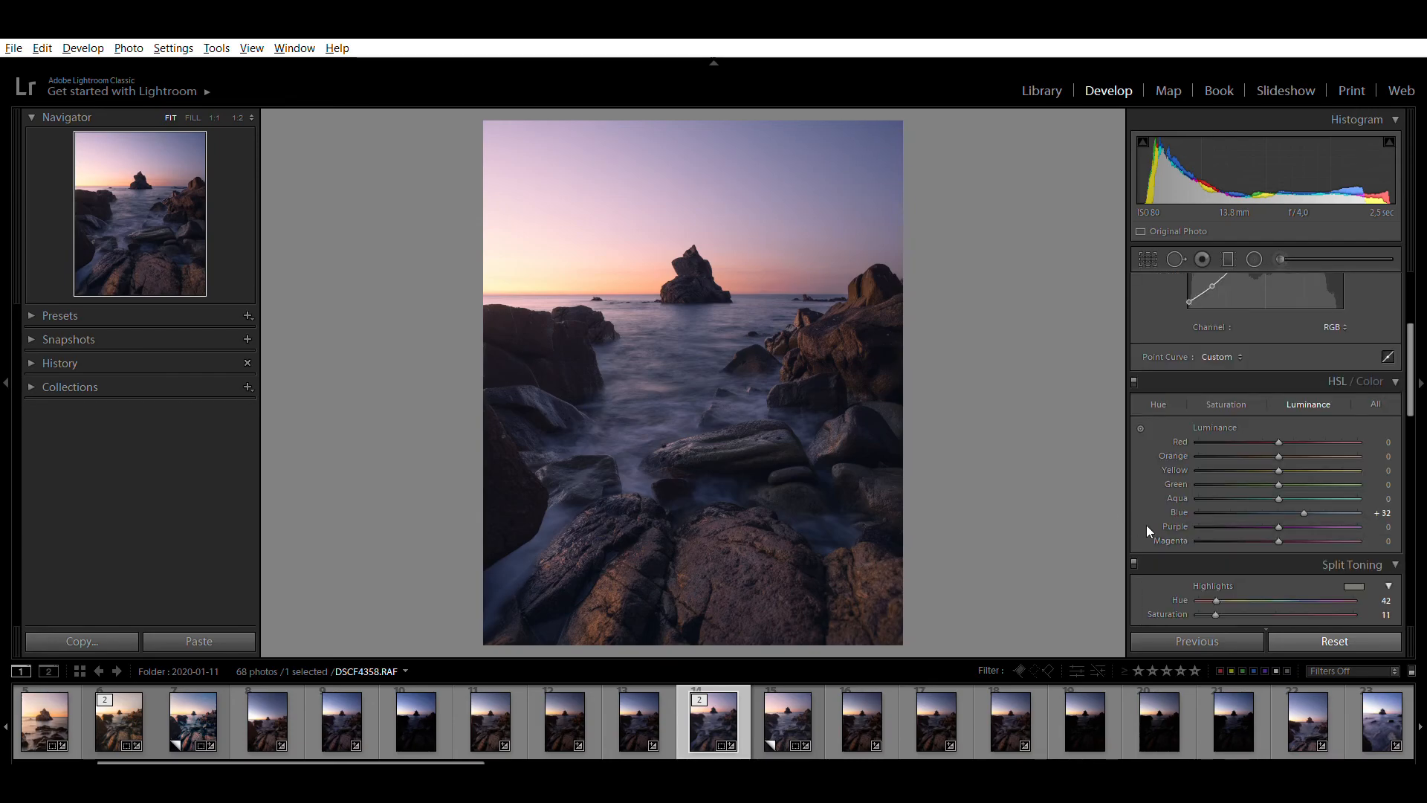
Compare the edited photo side by side with its original state, and again with the virtual copy
key(y)
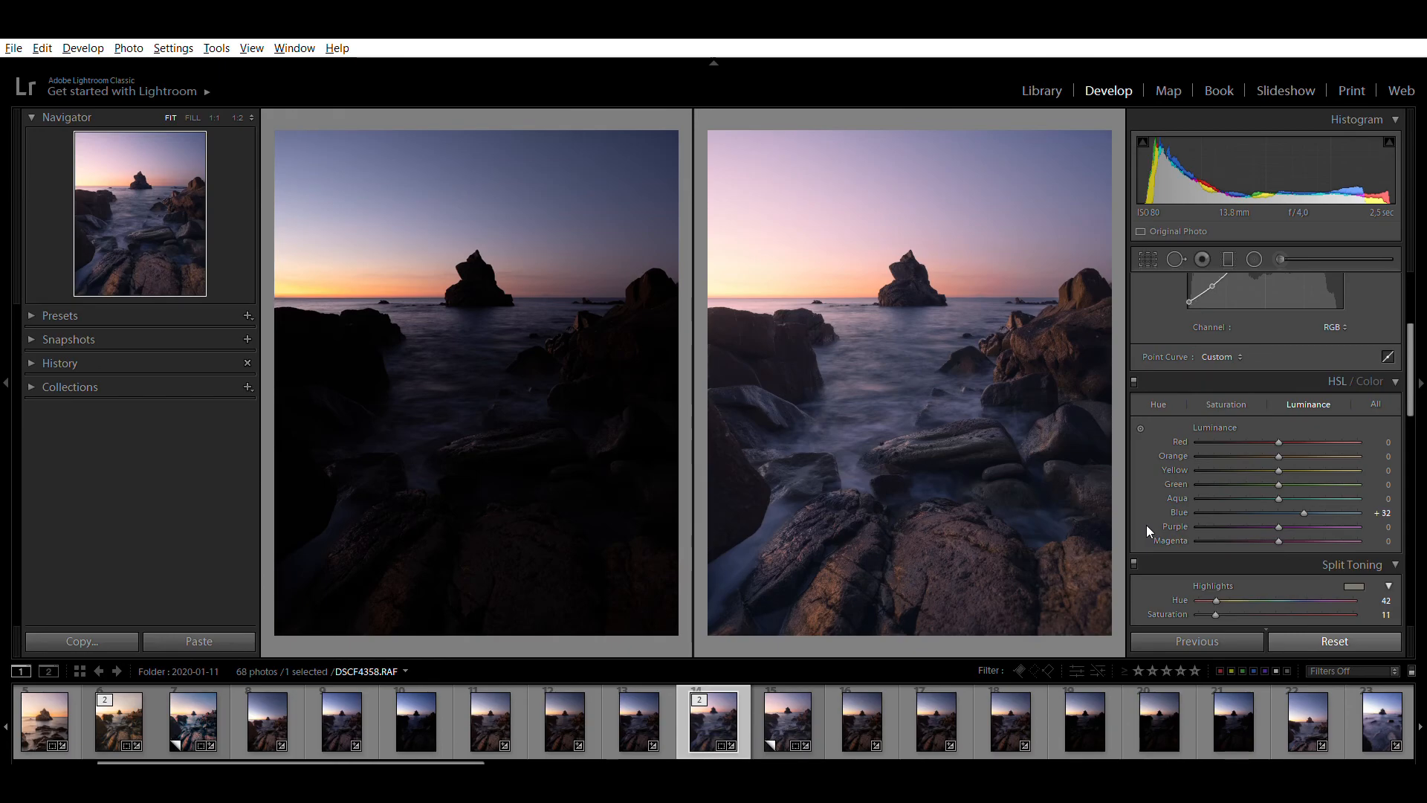
click(925, 452)
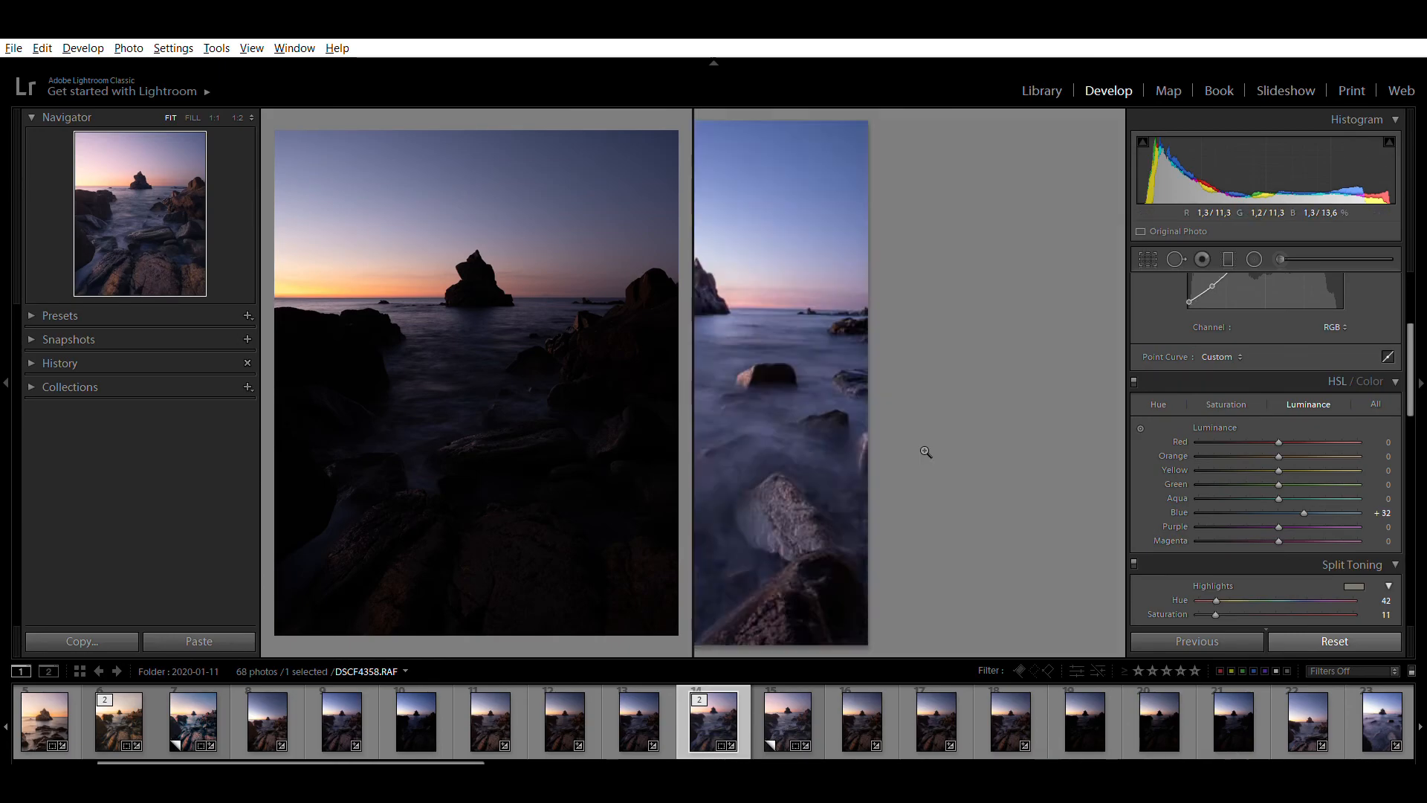
key(y)
key(Right)
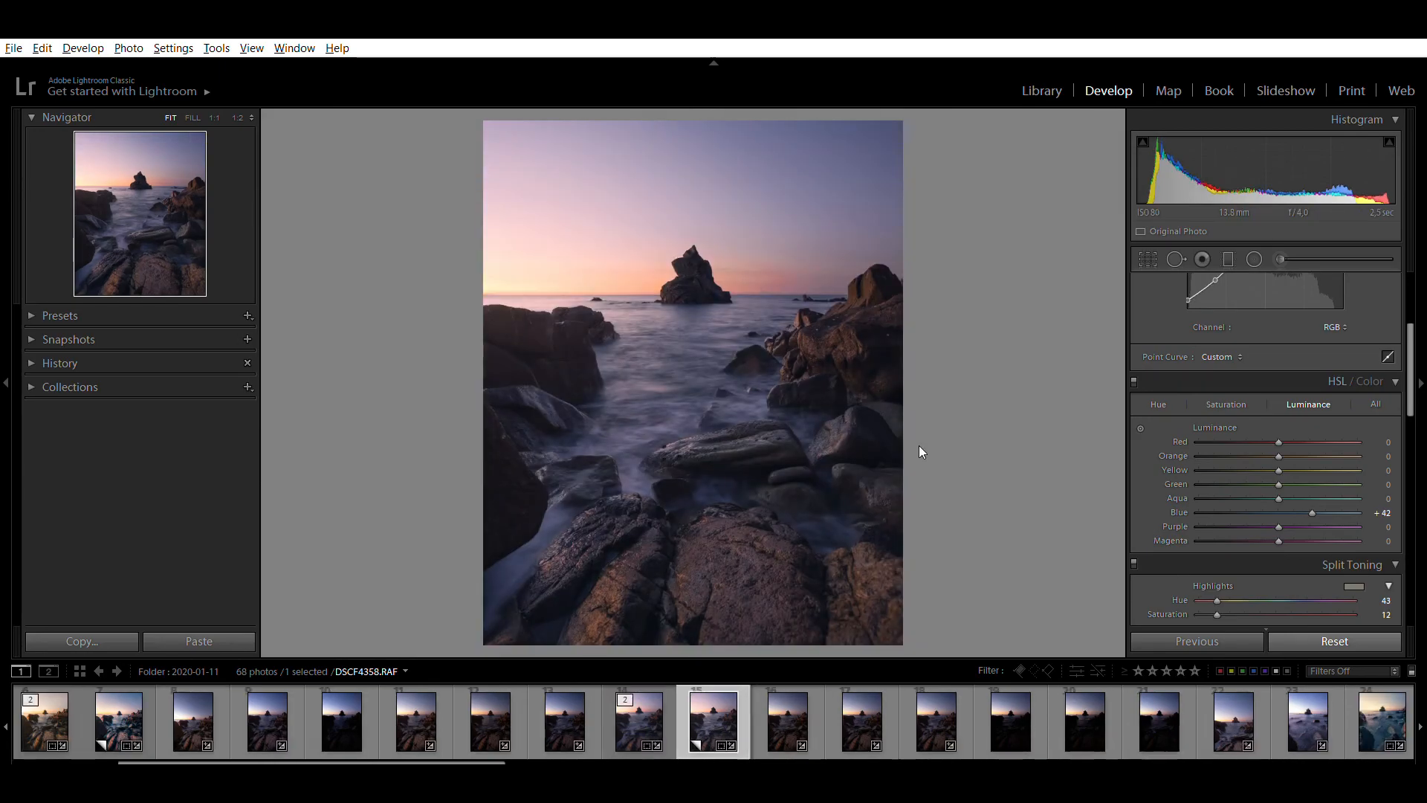
key(Left)
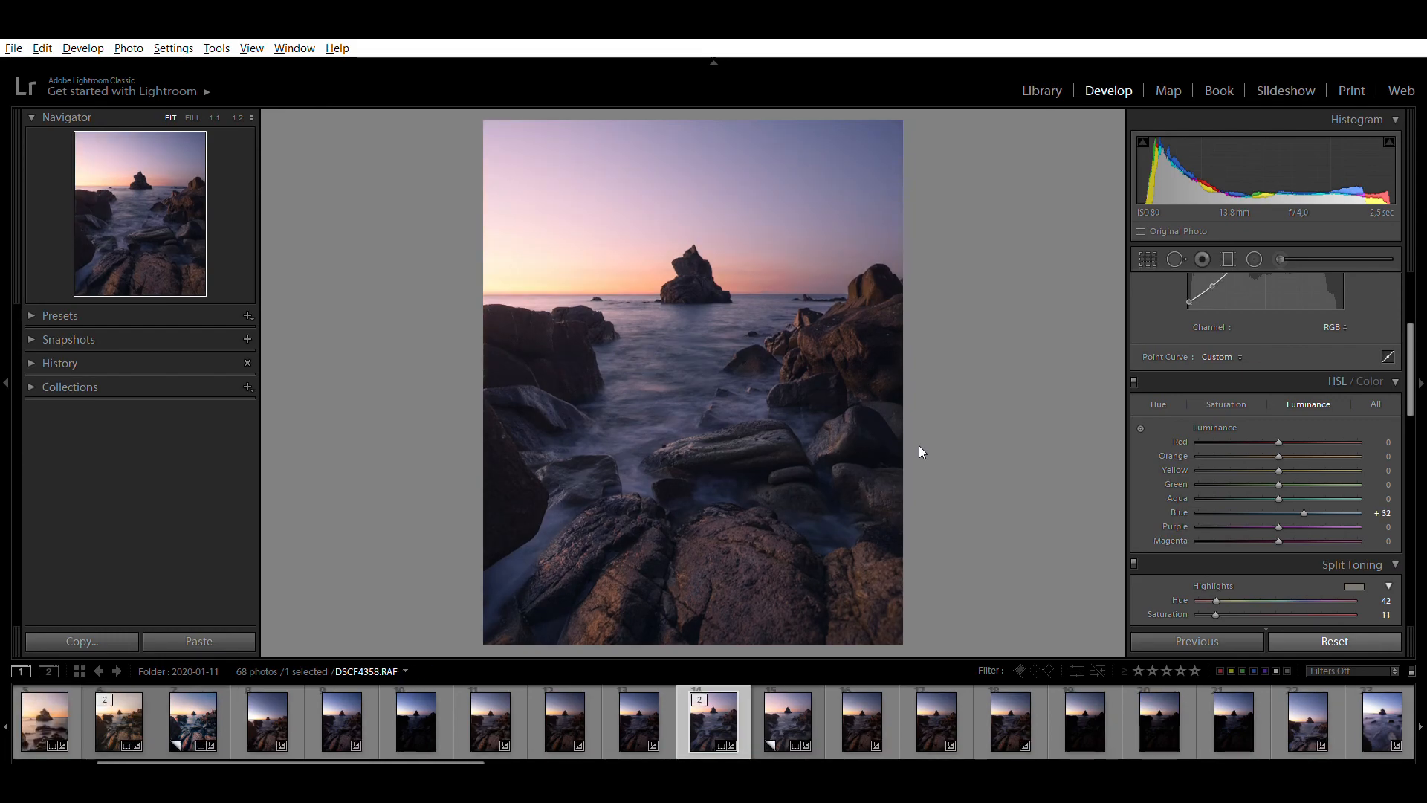